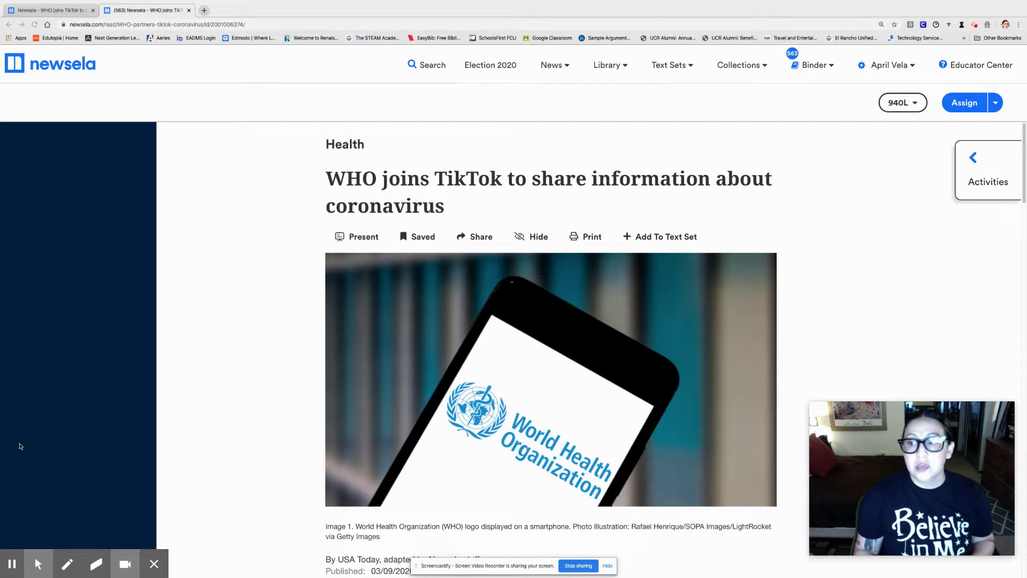
Look at the article's activities in the teacher view, and check its Power Words activity in the student view's browser tab.
click(972, 160)
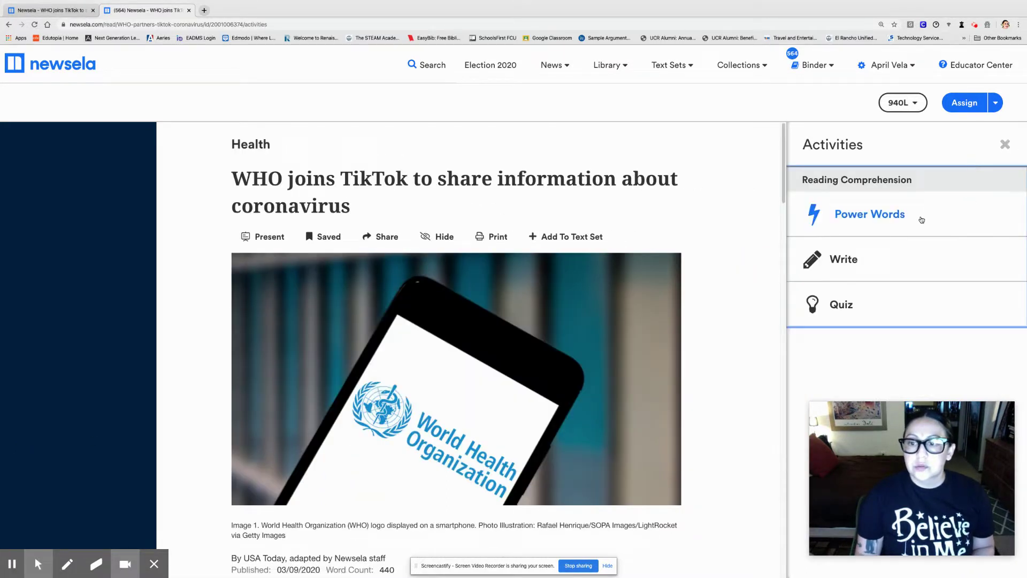
click(872, 209)
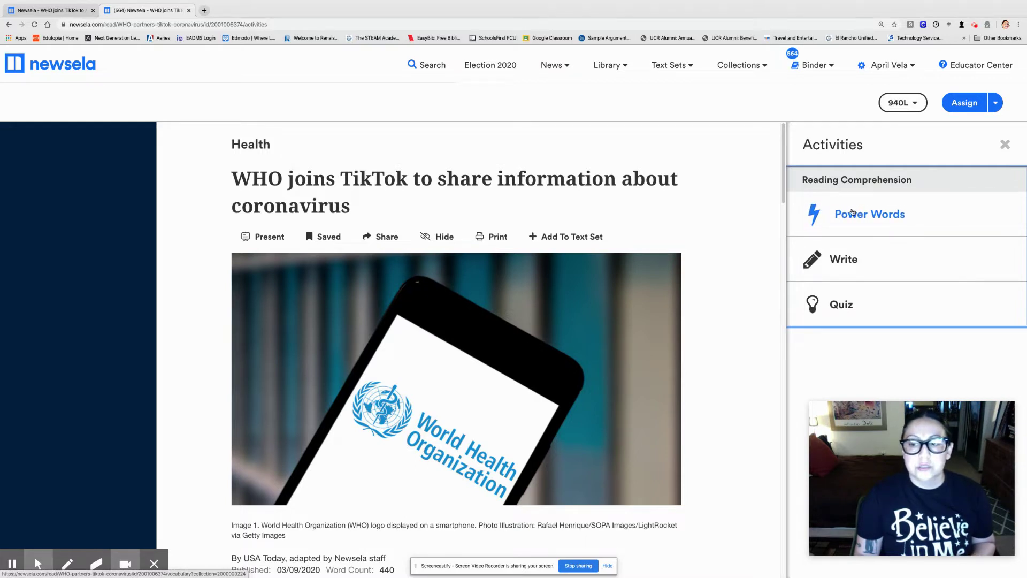
click(51, 10)
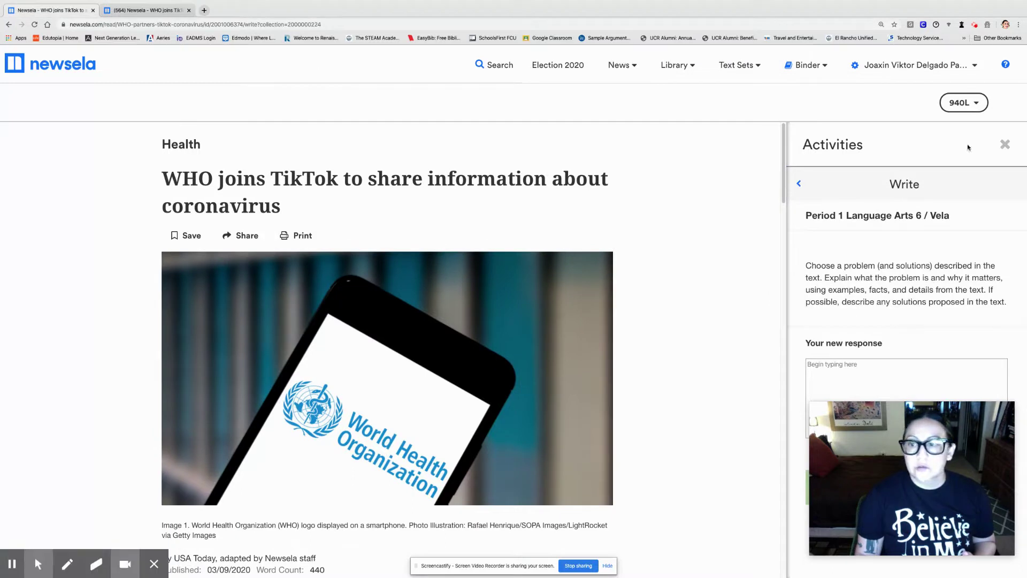
click(1005, 144)
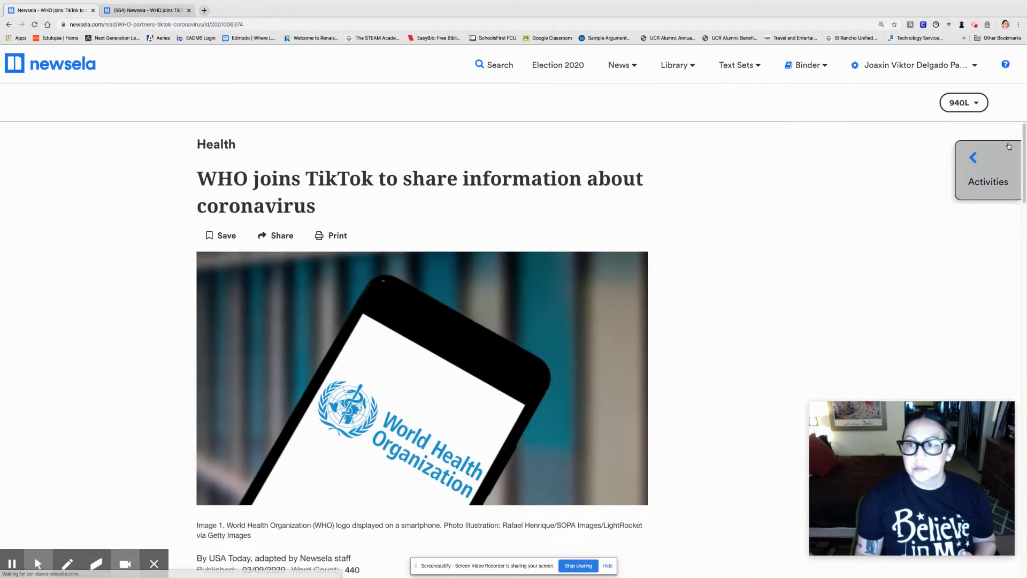
click(984, 162)
click(869, 214)
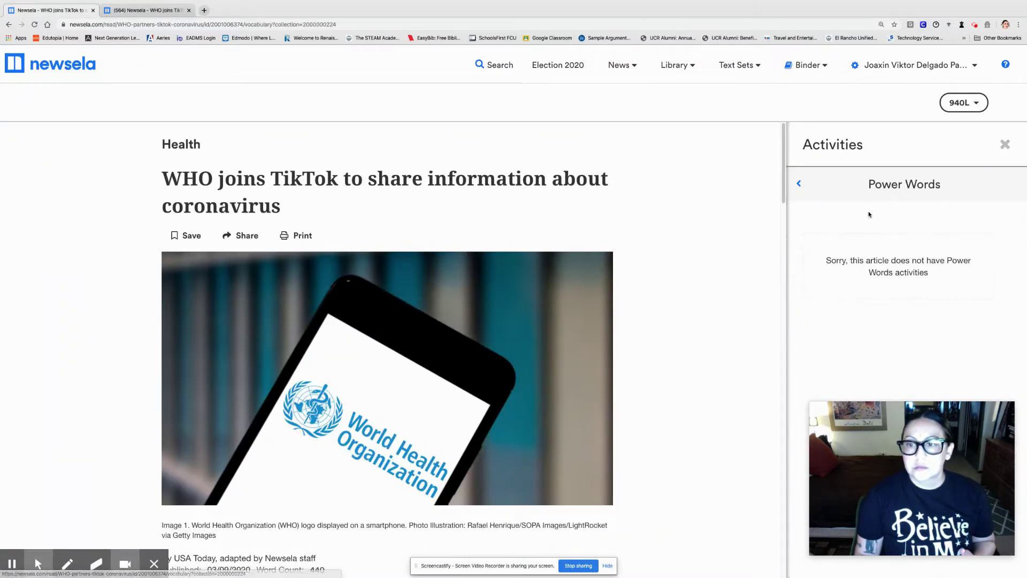
View the article's Quiz activity, and open the Write activity's prompt for the Period 1 Language Arts 6 class.
click(799, 184)
click(856, 304)
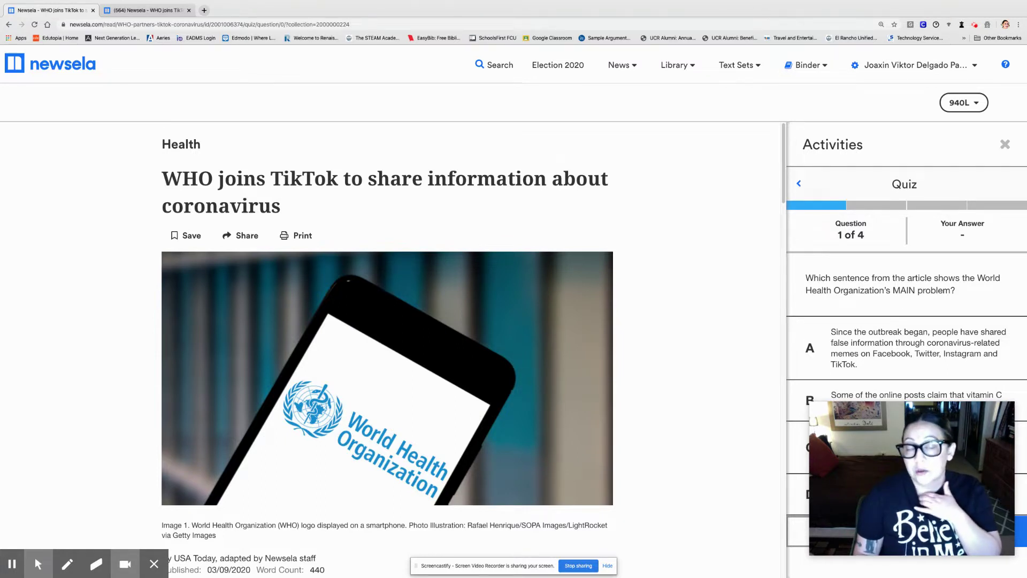
click(798, 183)
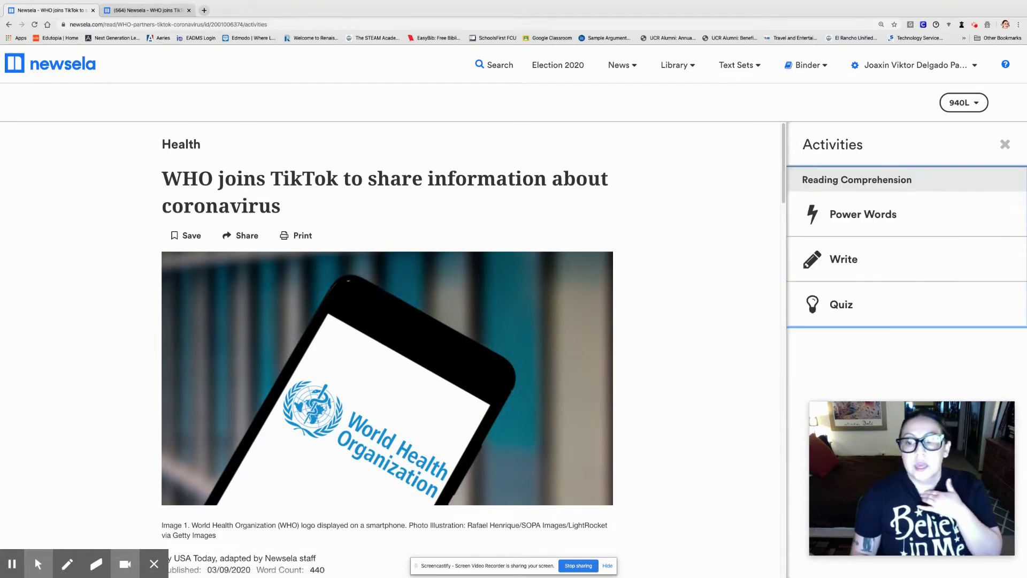
click(838, 259)
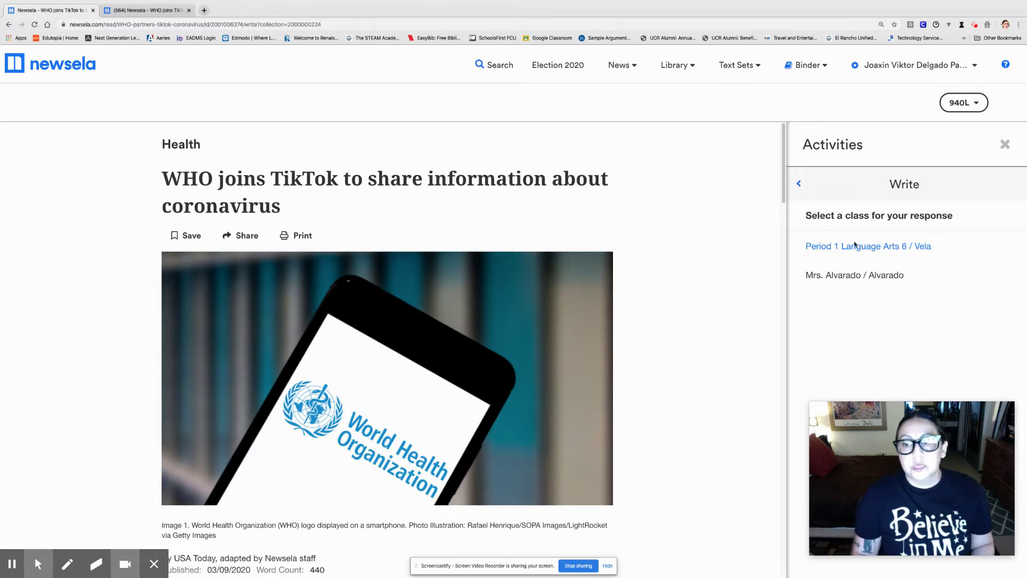
click(856, 245)
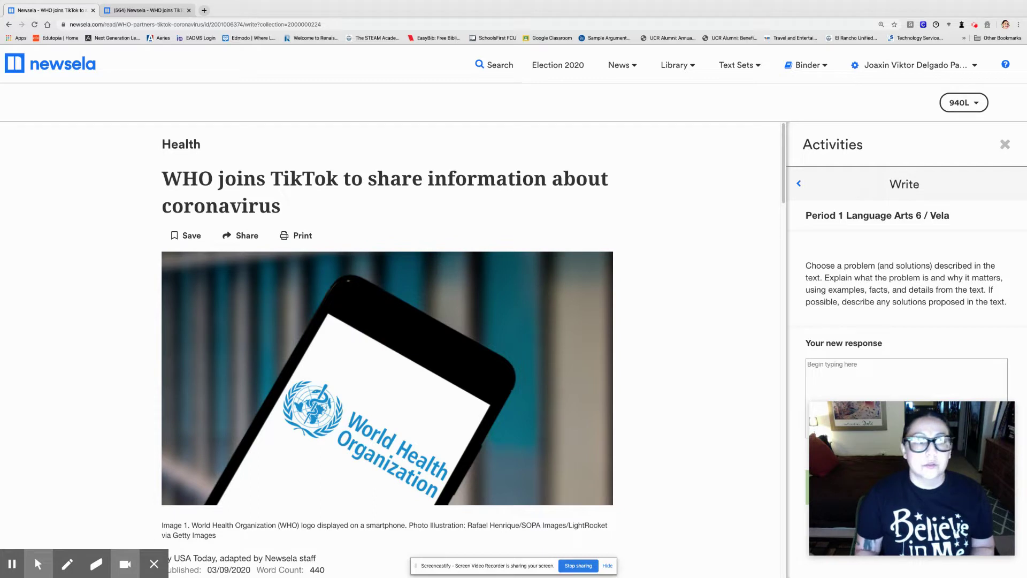
Return to the teacher's copy, close its activities, and highlight "Misinformation about the coronavirus is flooding social media." in yellow.
click(154, 10)
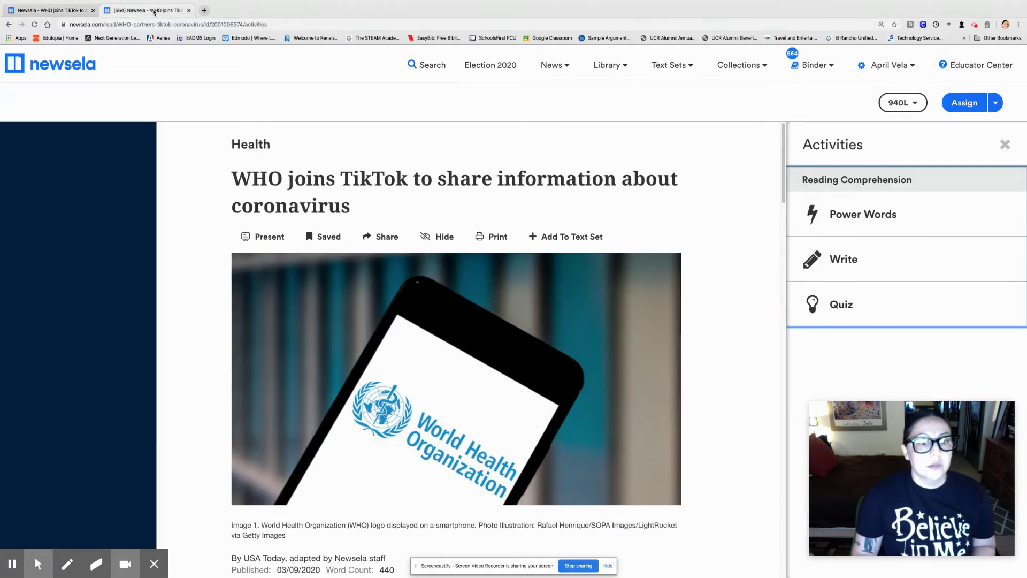
click(1005, 145)
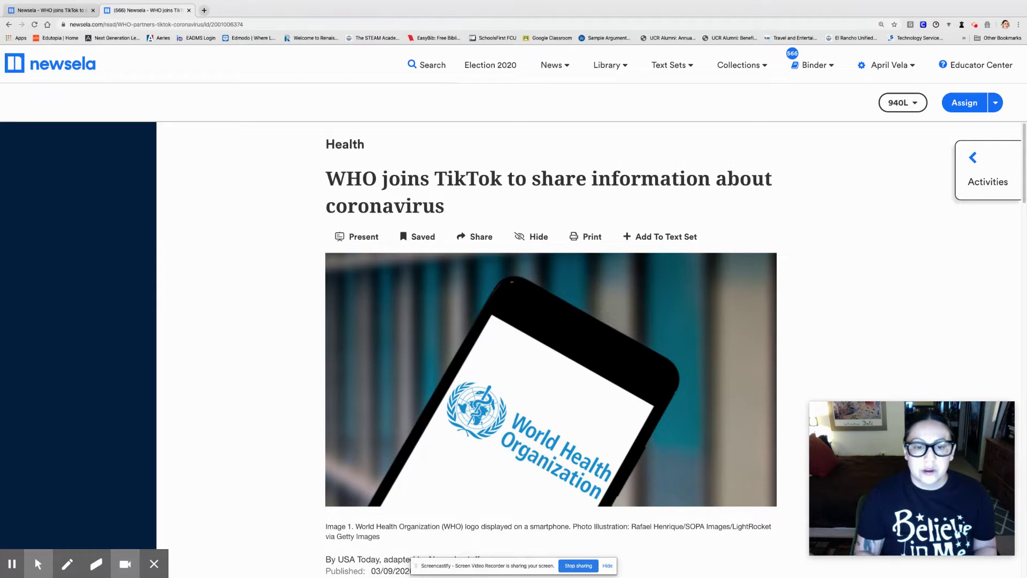
scroll(282, 371, down, 1)
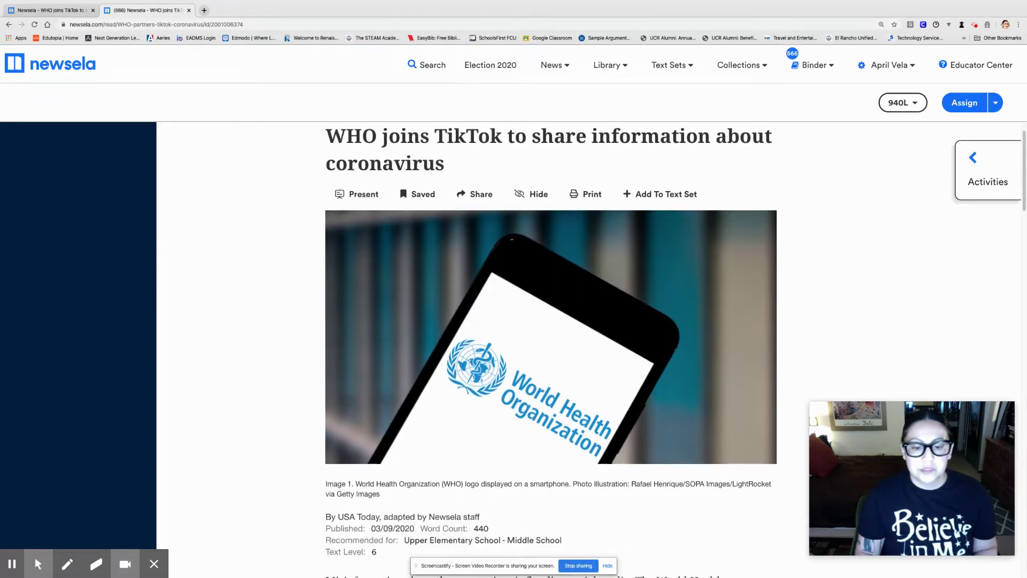
scroll(551, 348, down, 5)
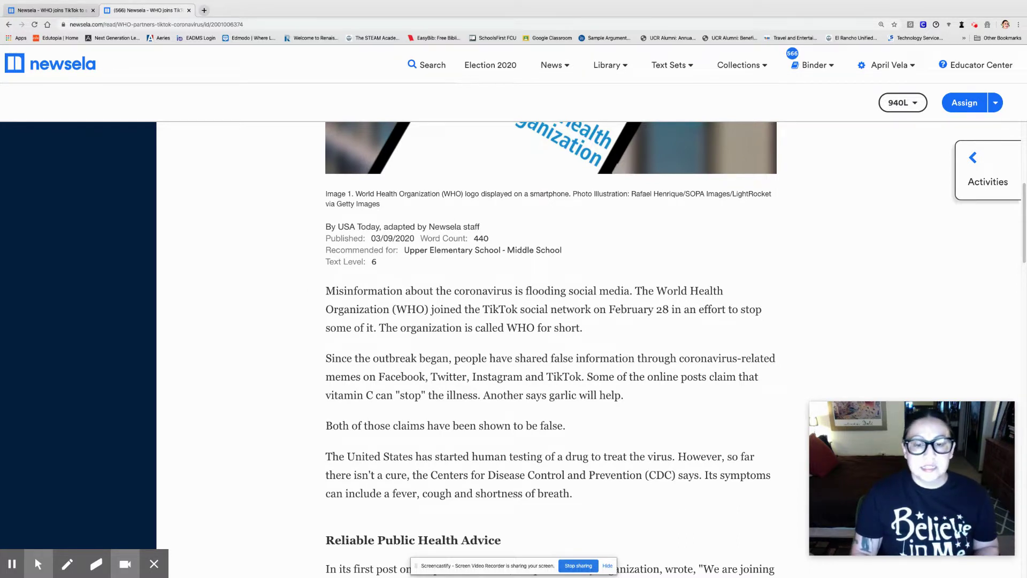
drag(324, 293, 404, 288)
drag(632, 292, 325, 292)
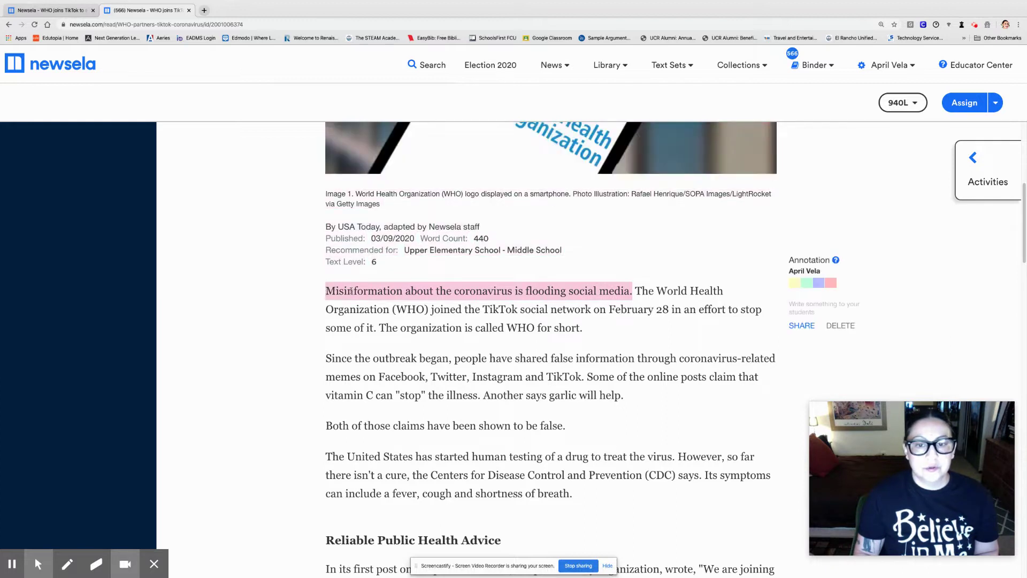
click(793, 283)
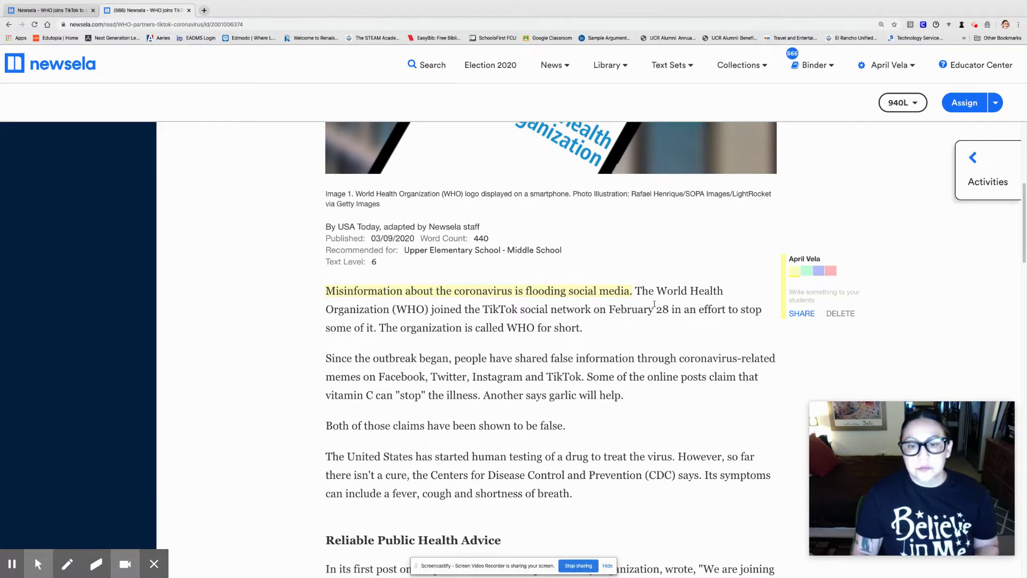
Highlight "World Health Organization (WHO)", "TikTok" and "February 28" in green in the article's first paragraph.
mouse_move(657, 290)
mouse_down()
mouse_move(607, 310)
mouse_move(429, 312)
mouse_up()
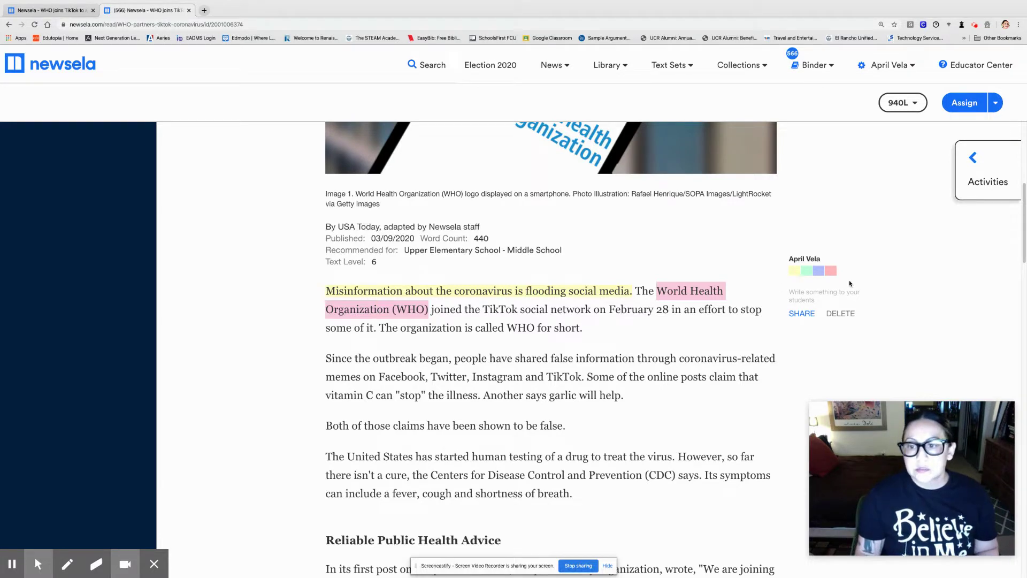
click(806, 270)
drag(483, 309, 518, 309)
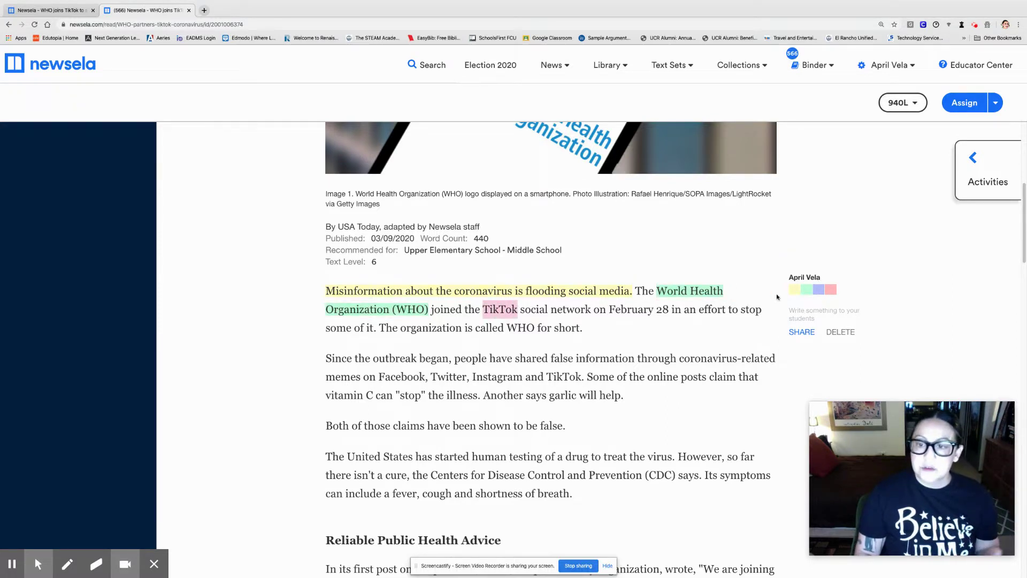
click(806, 290)
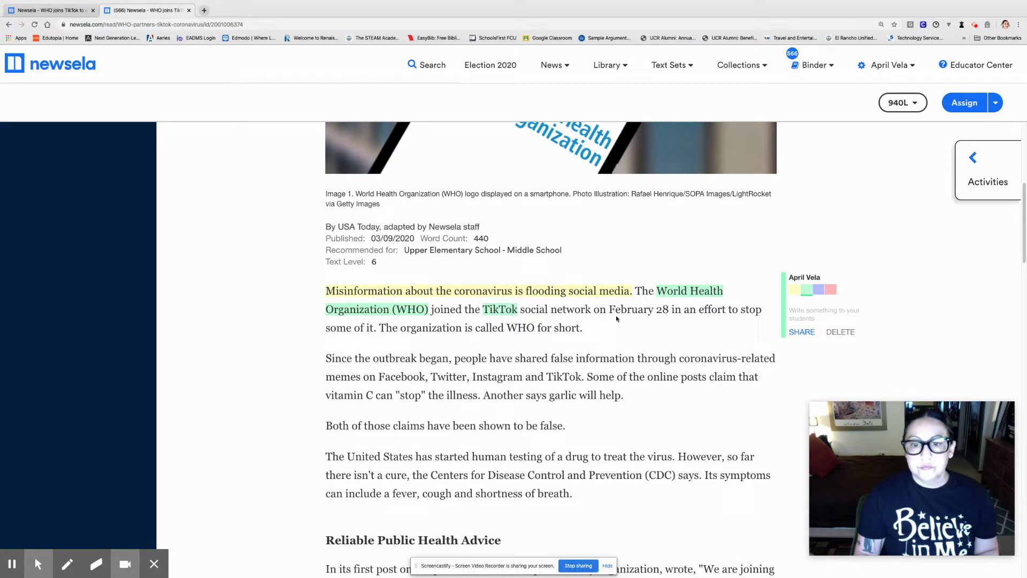
drag(606, 310, 669, 313)
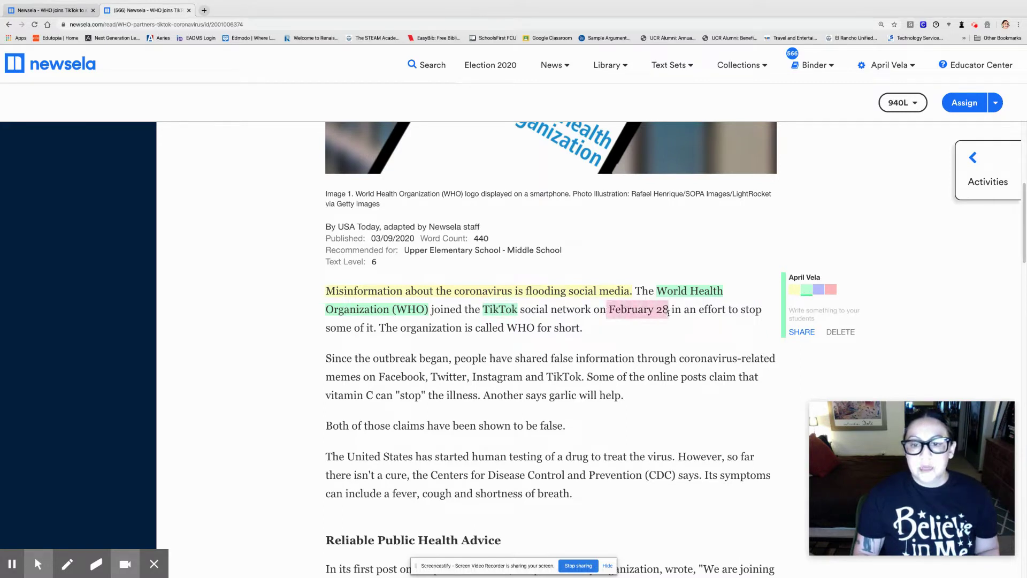
click(807, 290)
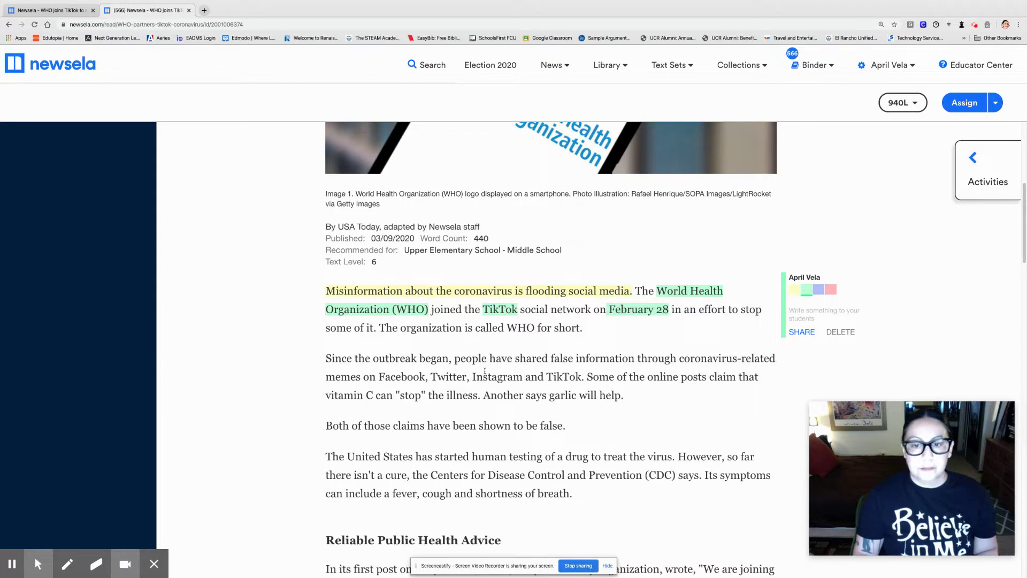
In the second paragraph, highlight the vitamin C and garlic claims in yellow and "Facebook, Twitter, Instagram and TikTok" in green.
scroll(484, 371, down, 1)
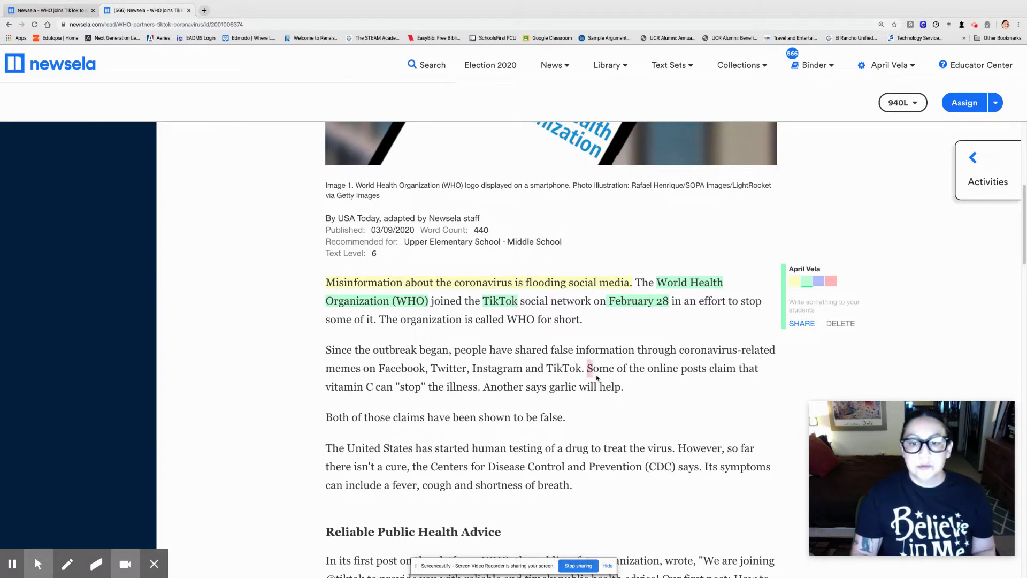
drag(587, 368, 623, 388)
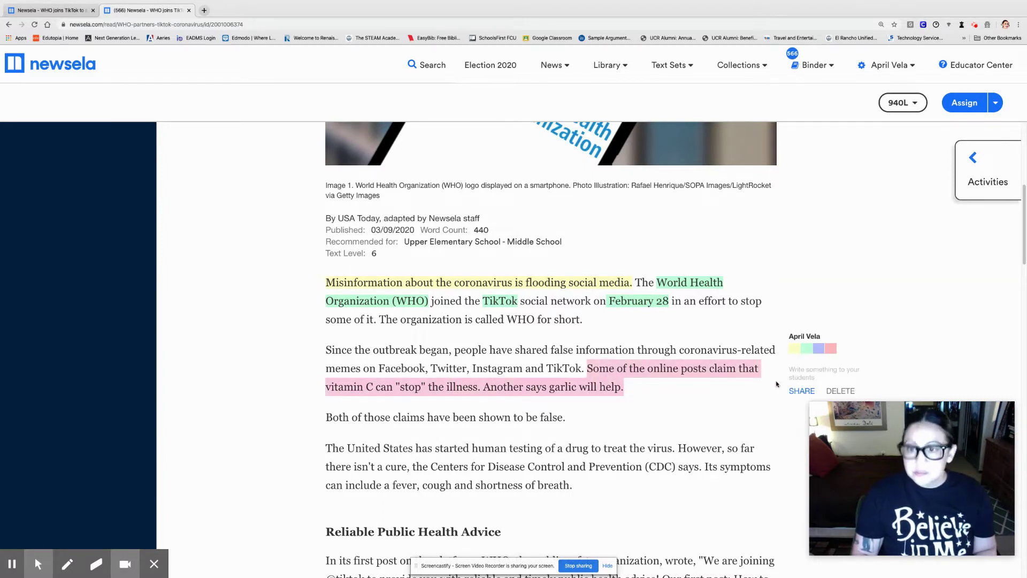
click(794, 348)
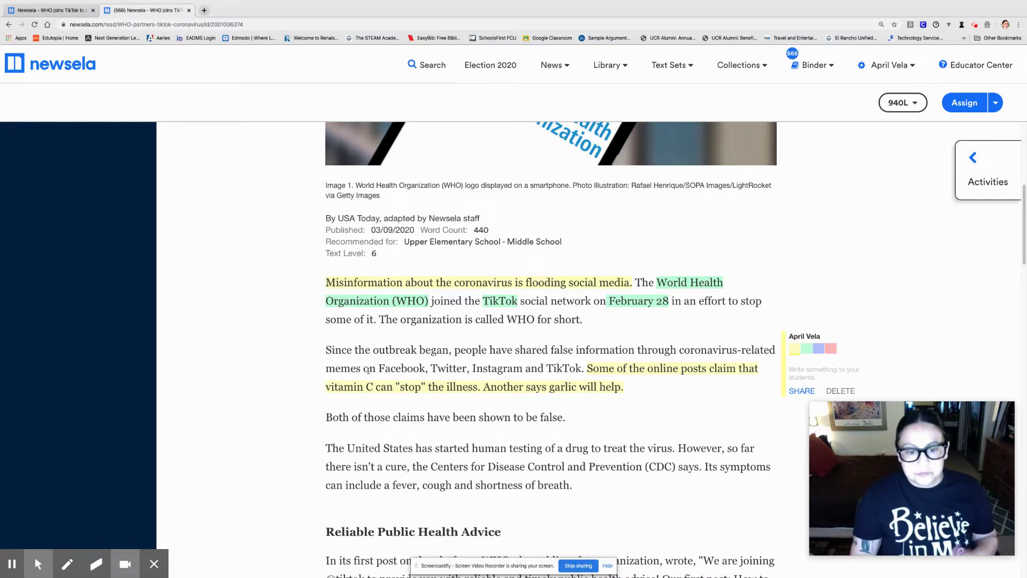
drag(379, 367, 580, 368)
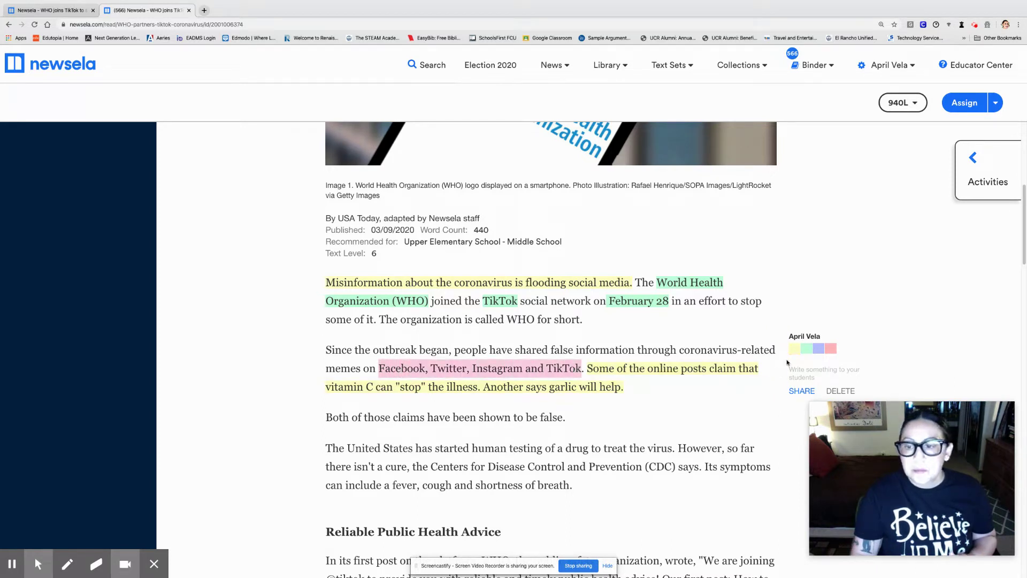
click(810, 349)
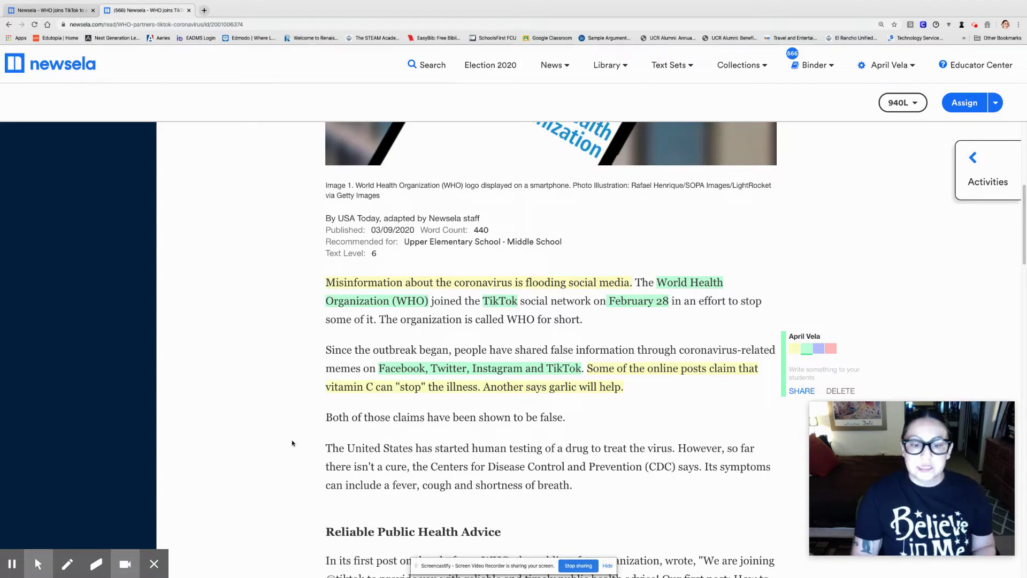
Highlight the sentence about United States human drug testing in yellow and "Centers for Disease Control and Prevention (CDC)" in green.
scroll(551, 348, down, 1)
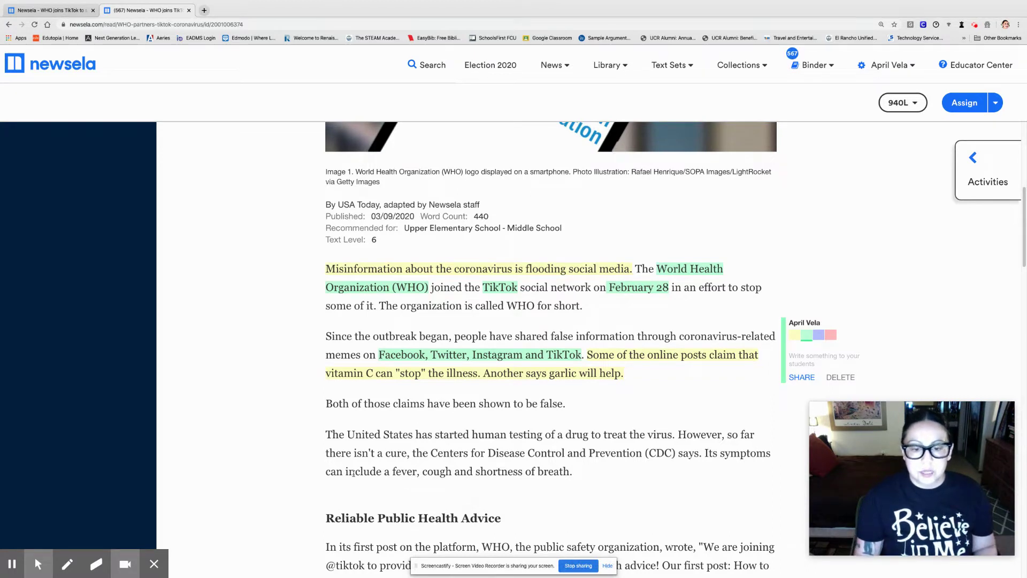
drag(326, 433, 675, 430)
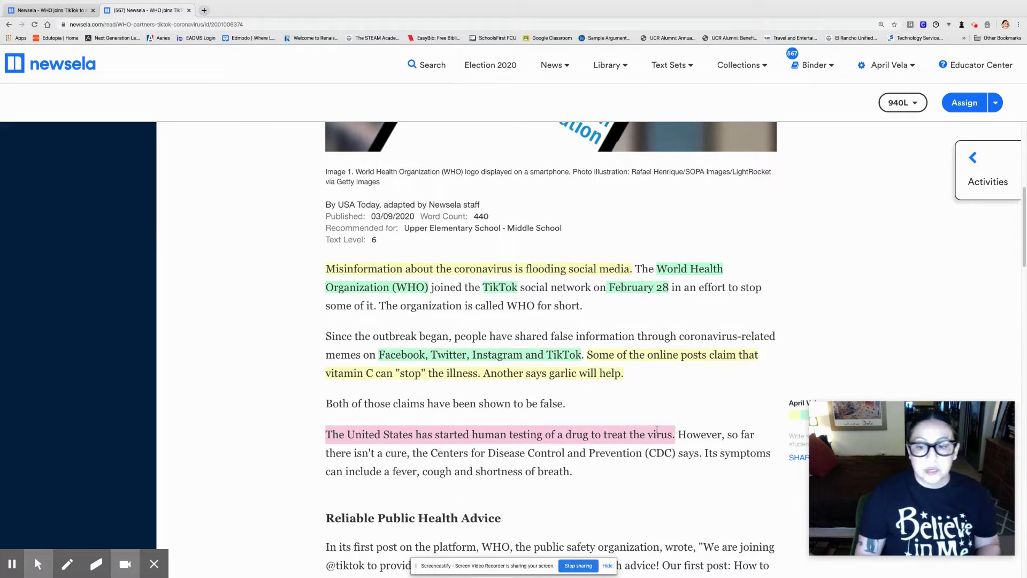
click(793, 421)
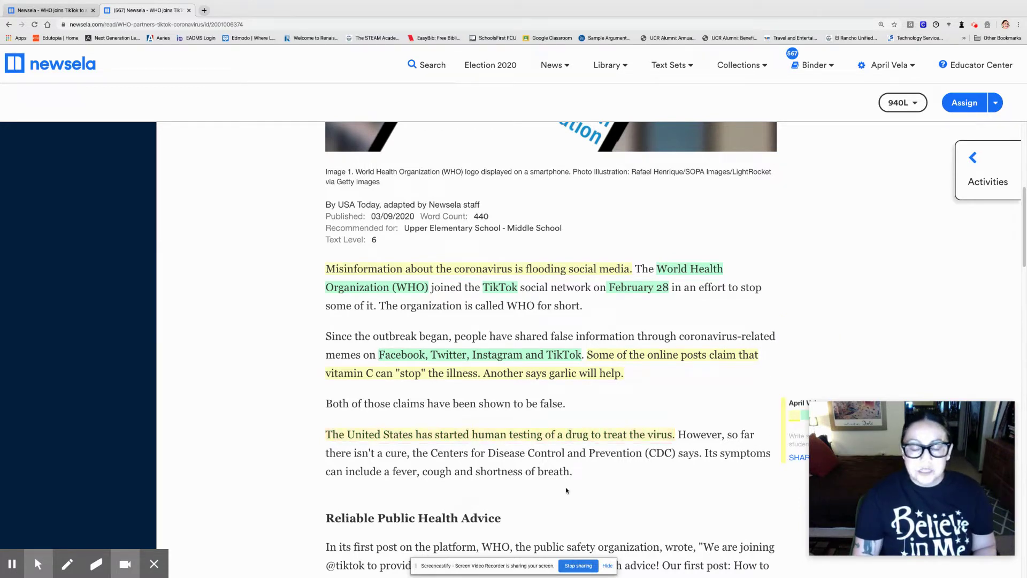
drag(428, 452, 675, 454)
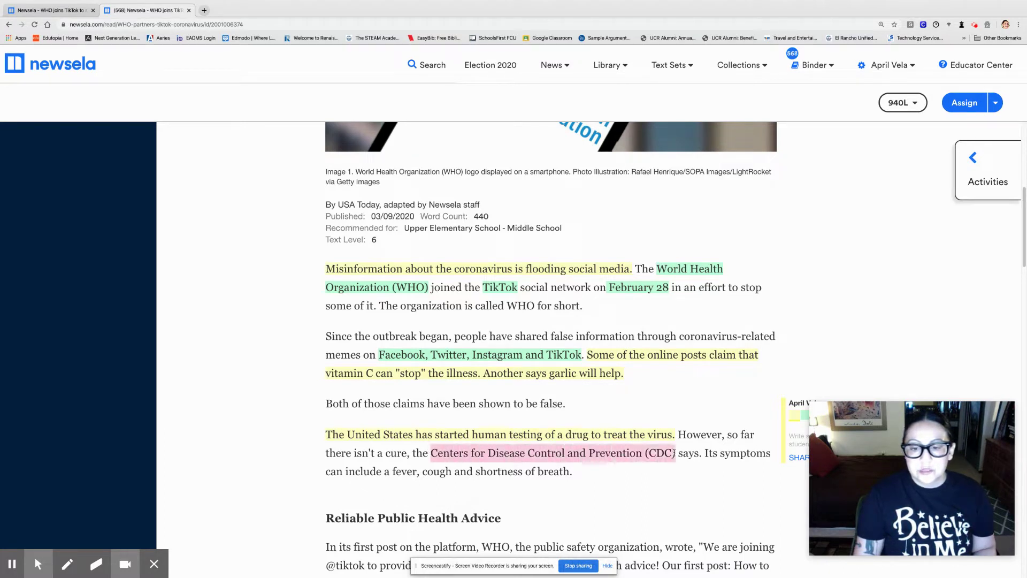
mouse_move(830, 418)
mouse_down()
mouse_move(362, 302)
mouse_move(35, 264)
mouse_up()
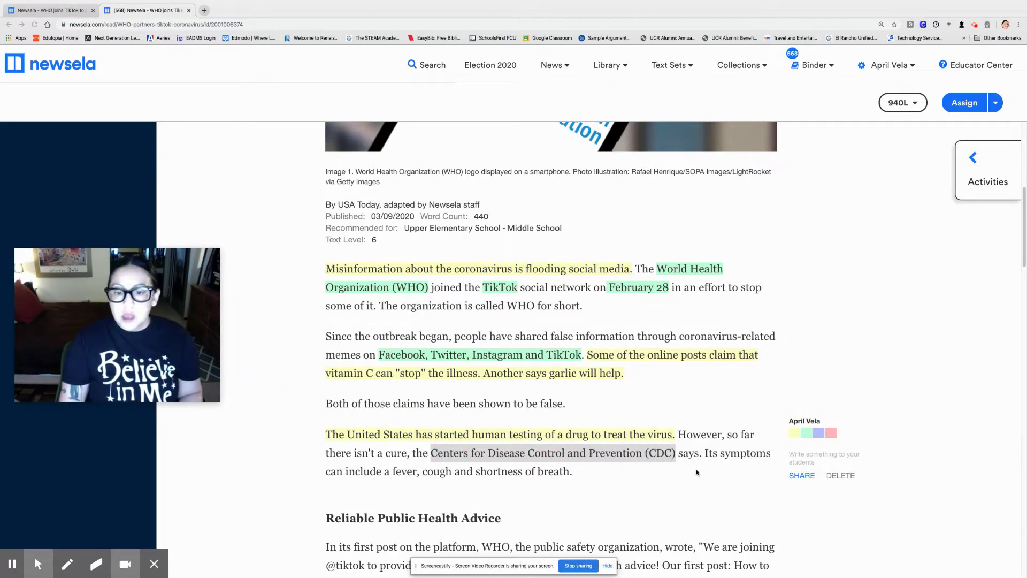
click(806, 433)
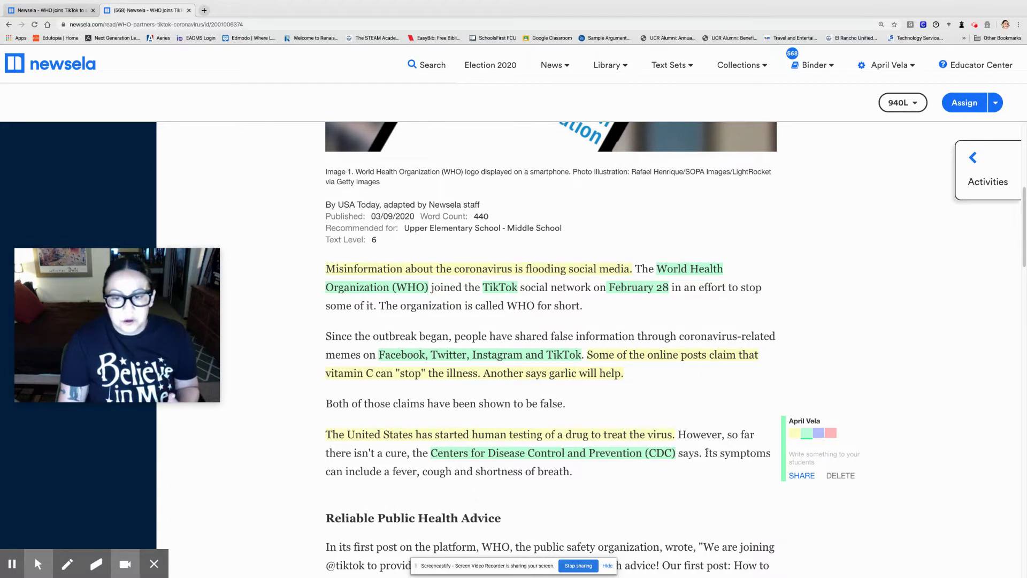
Highlight "Its symptoms can include a fever, cough and shortness of breath." in yellow.
drag(705, 453, 711, 464)
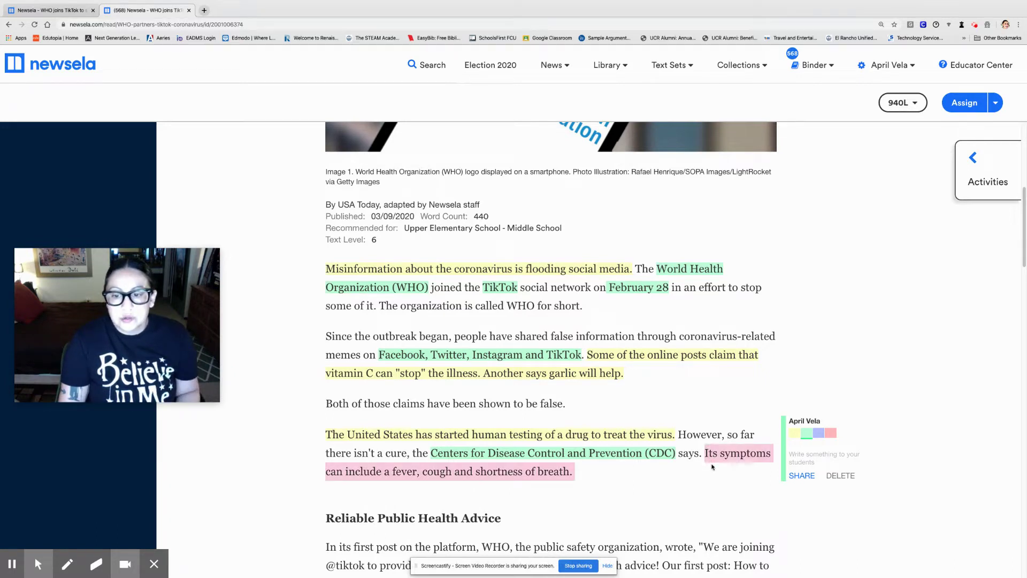
click(794, 433)
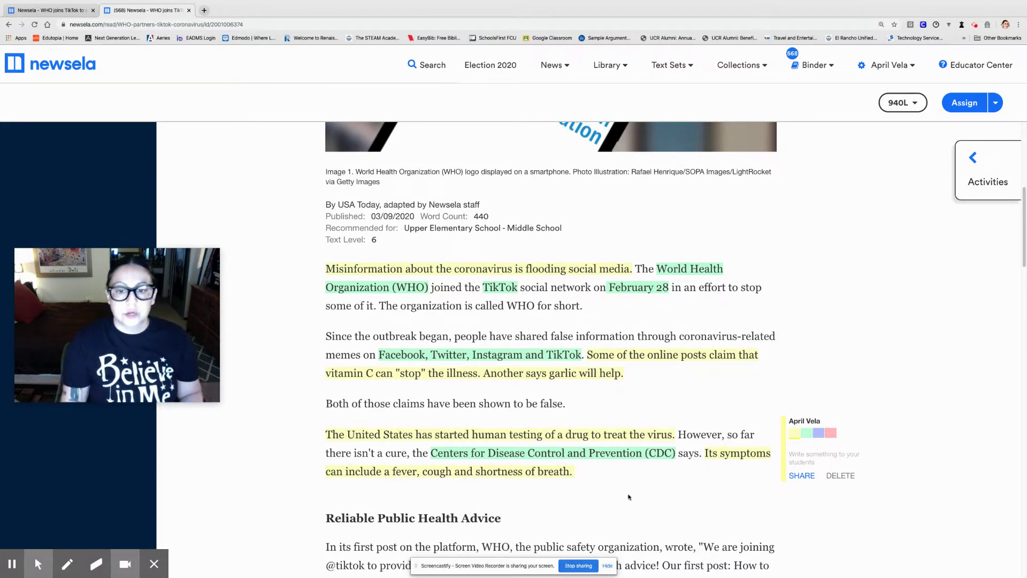
scroll(277, 509, down, 3)
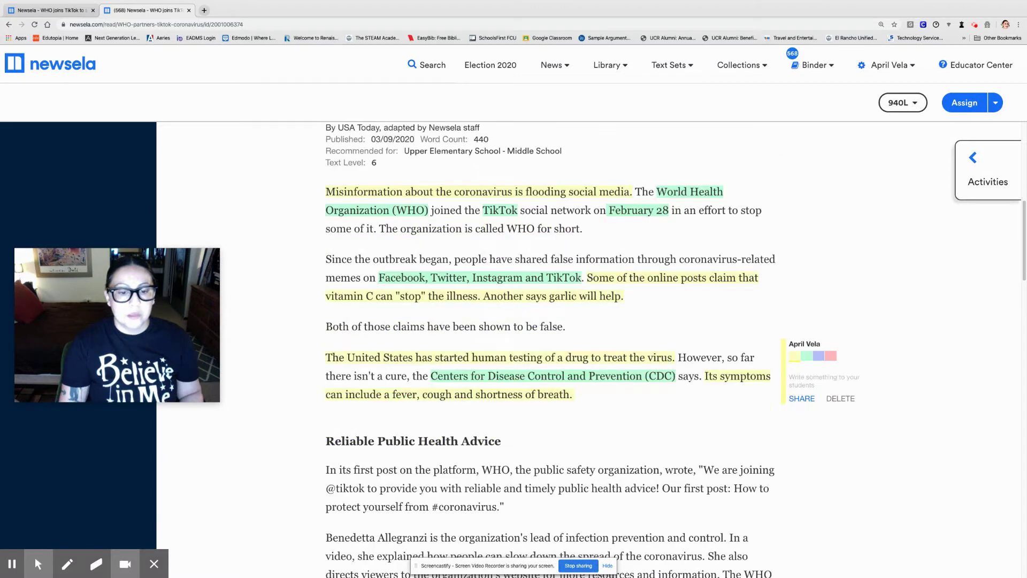
scroll(589, 348, up, 1)
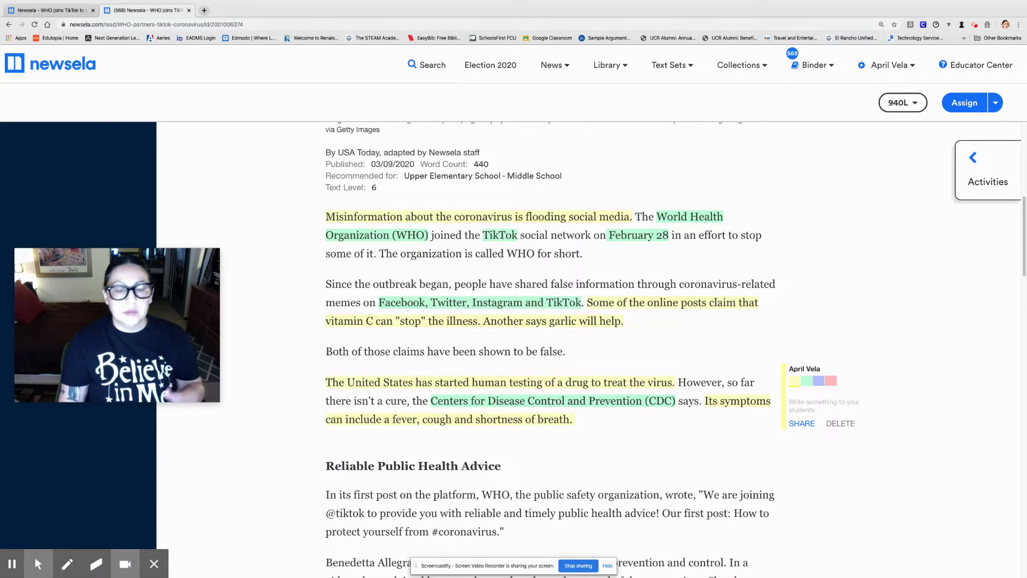
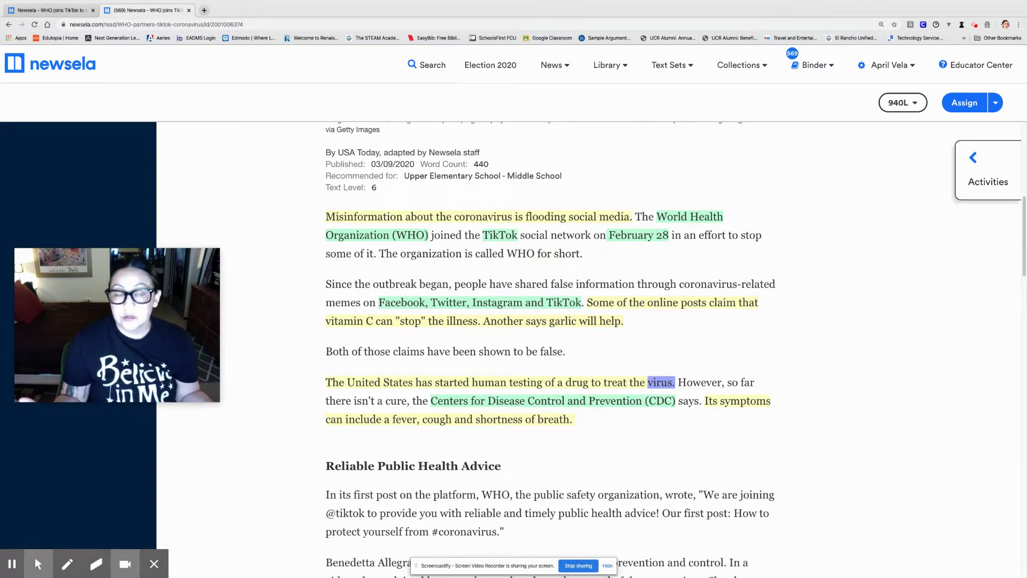
Begin a note reading "Virus:" on the blue-highlighted word "virus." and search Google for "virus" in a new tab.
click(659, 381)
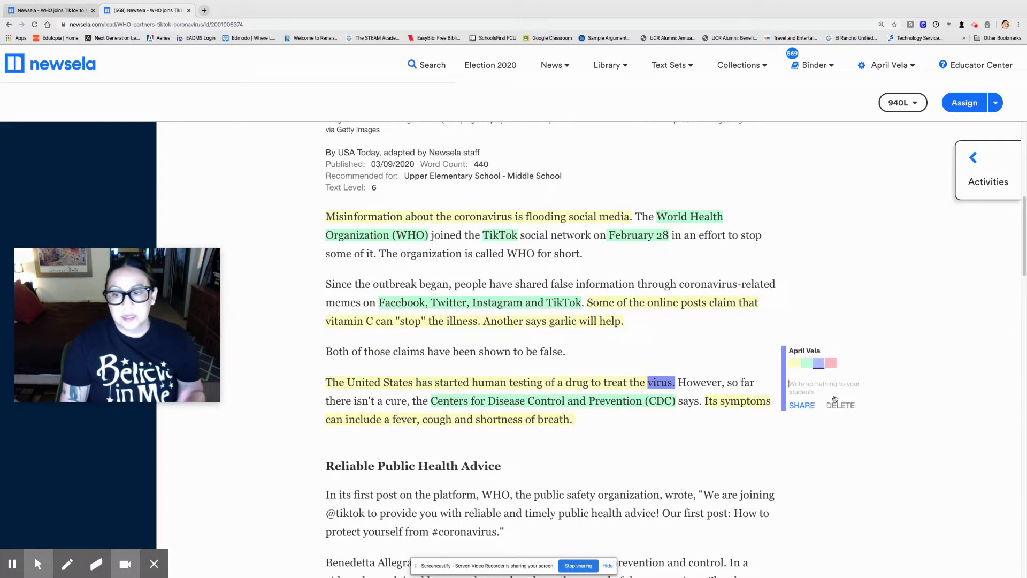
text(Virus:)
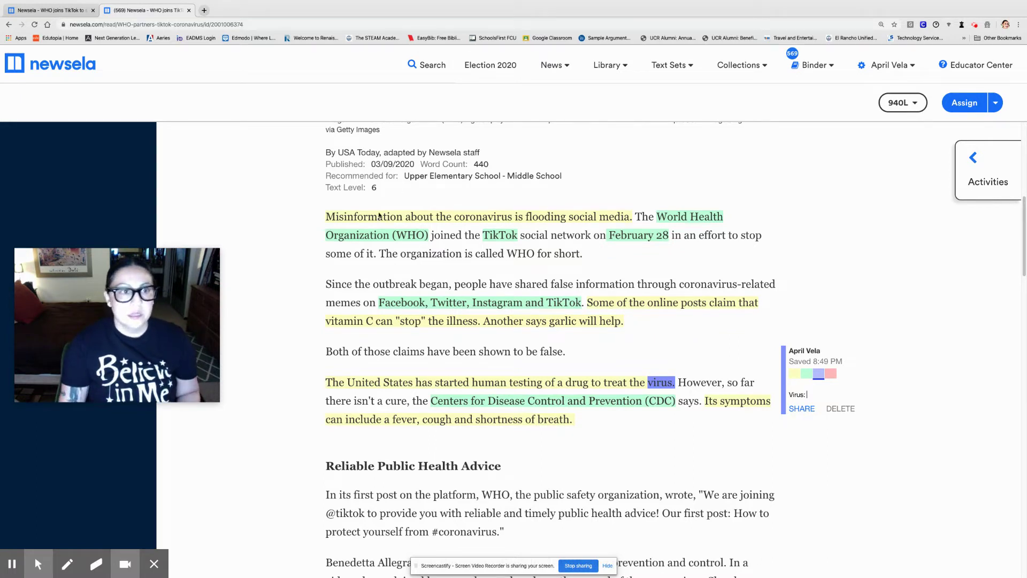
click(204, 10)
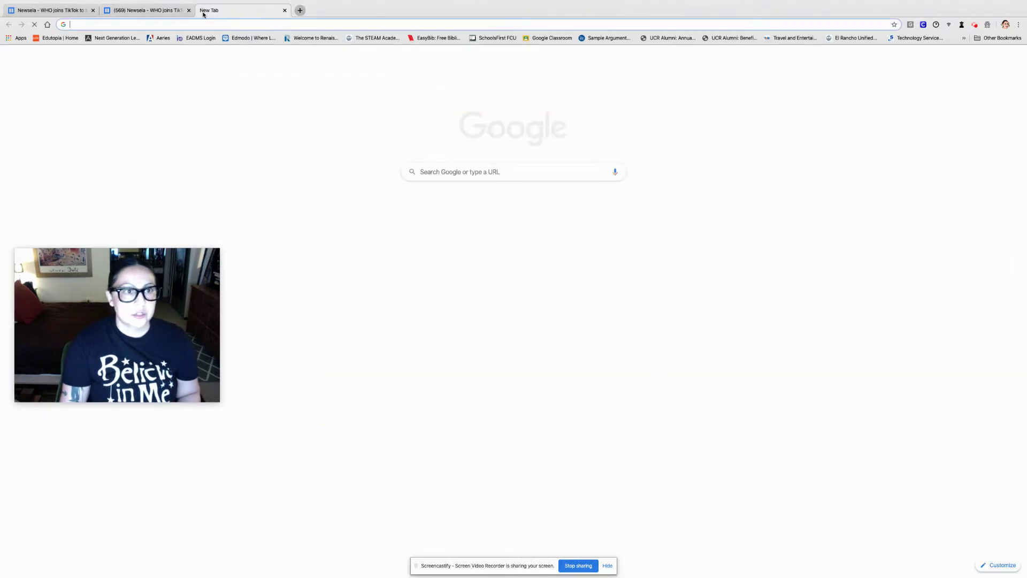
text(virus)
key(Return)
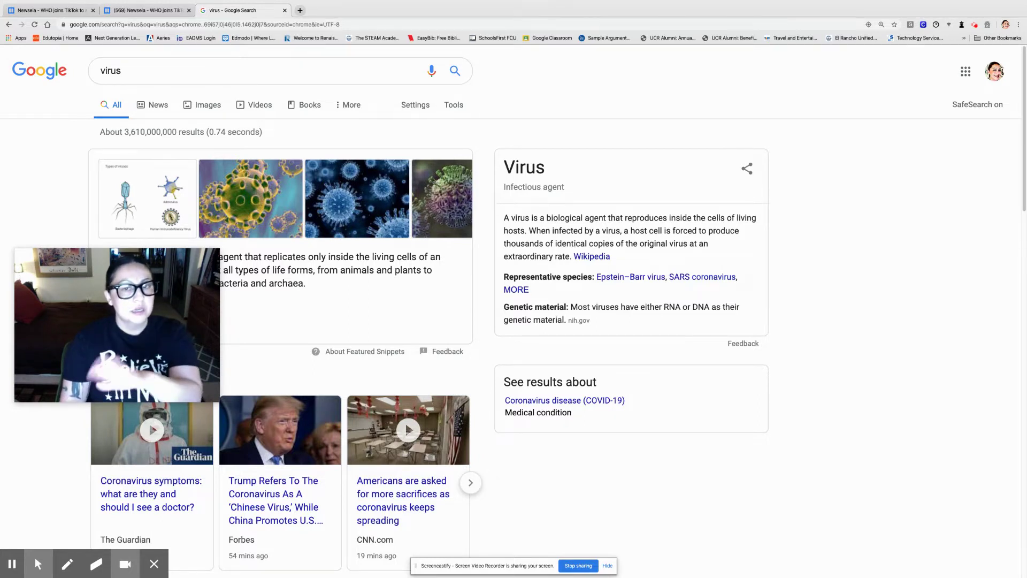
Back in the article, complete the virus note with "A biological agent that reproduces itself in living hosts." and share it with students.
click(143, 15)
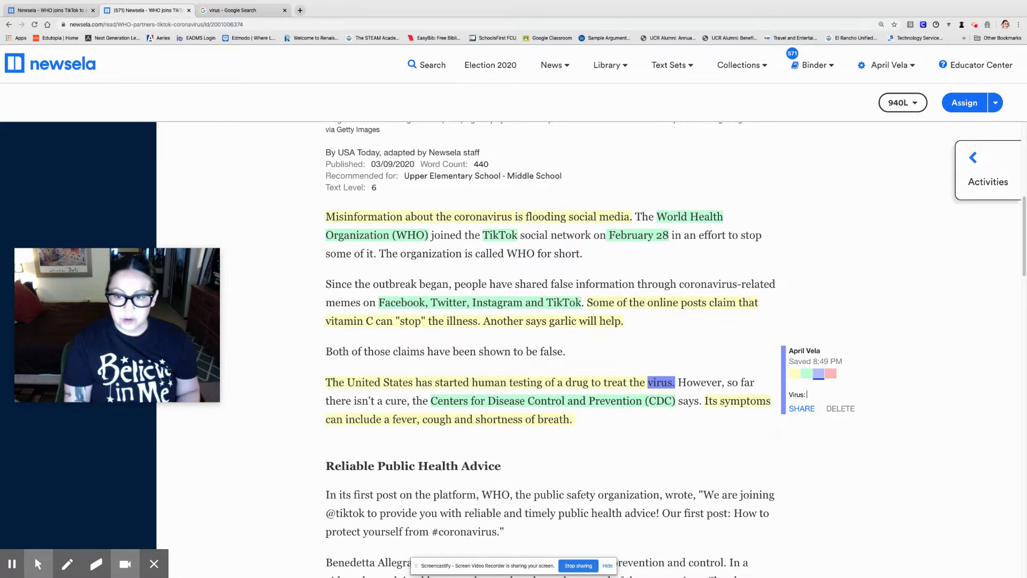
text(A biological agent that re)
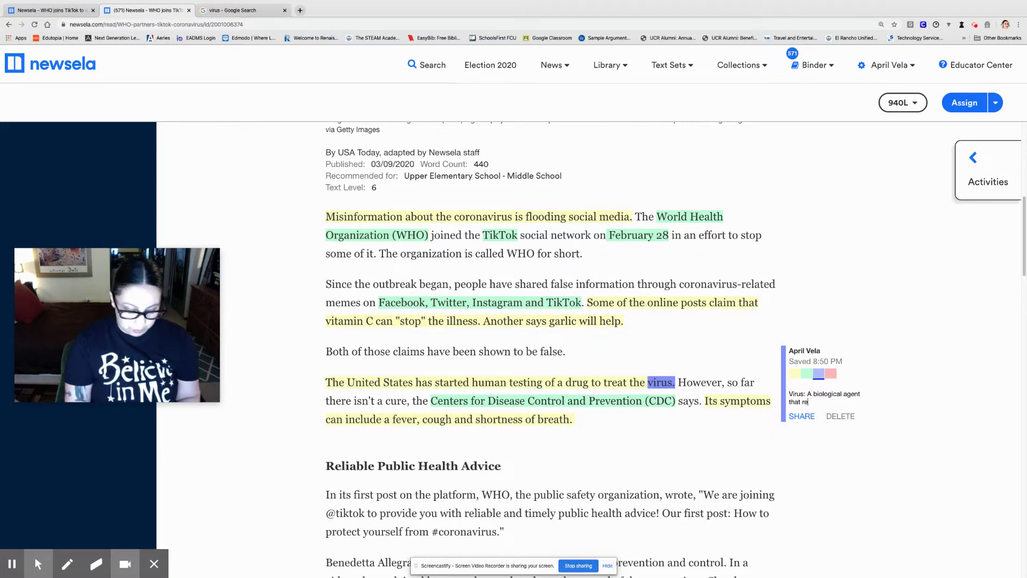
text(produces i)
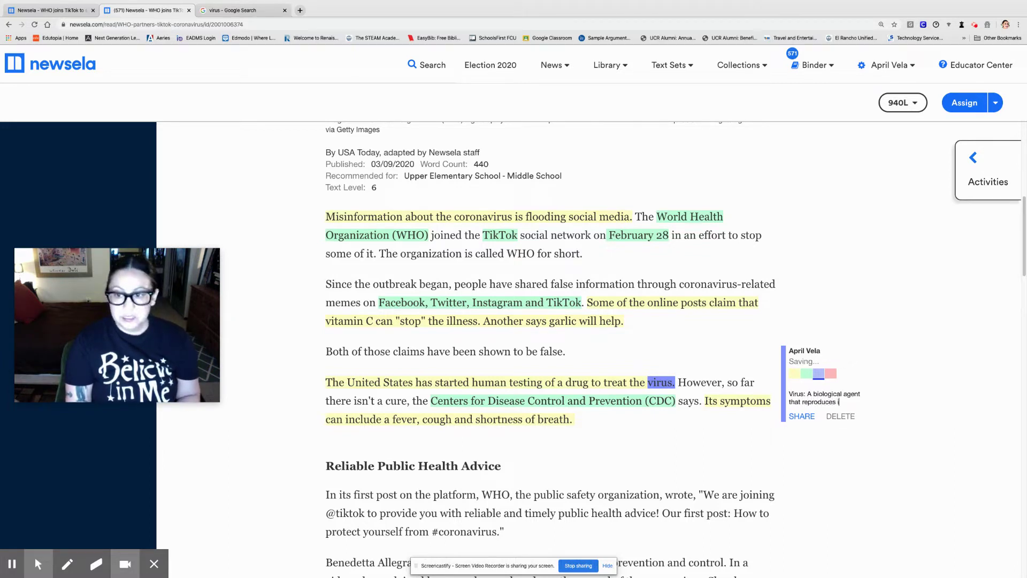
text(tself in )
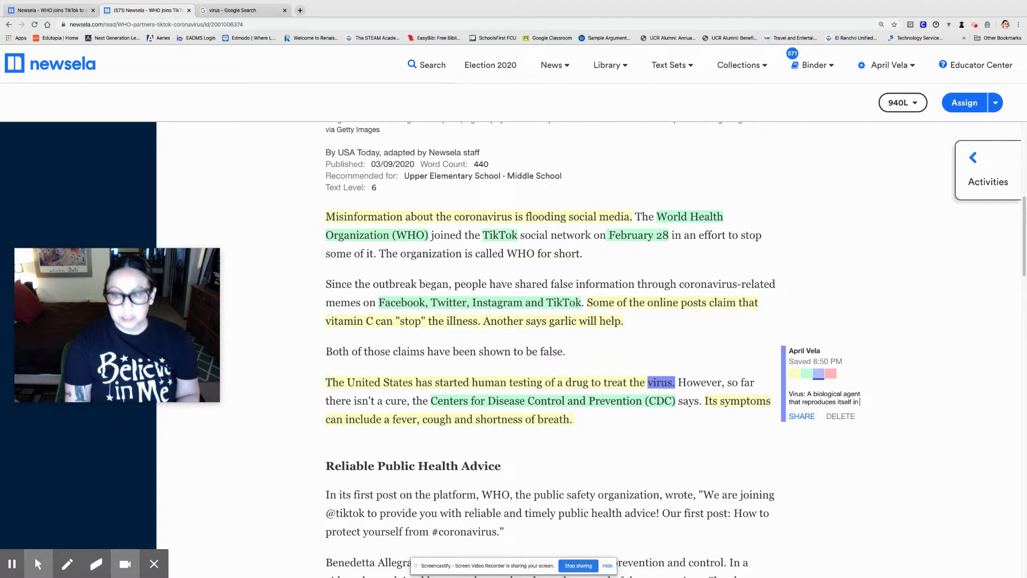
text(living hosts.)
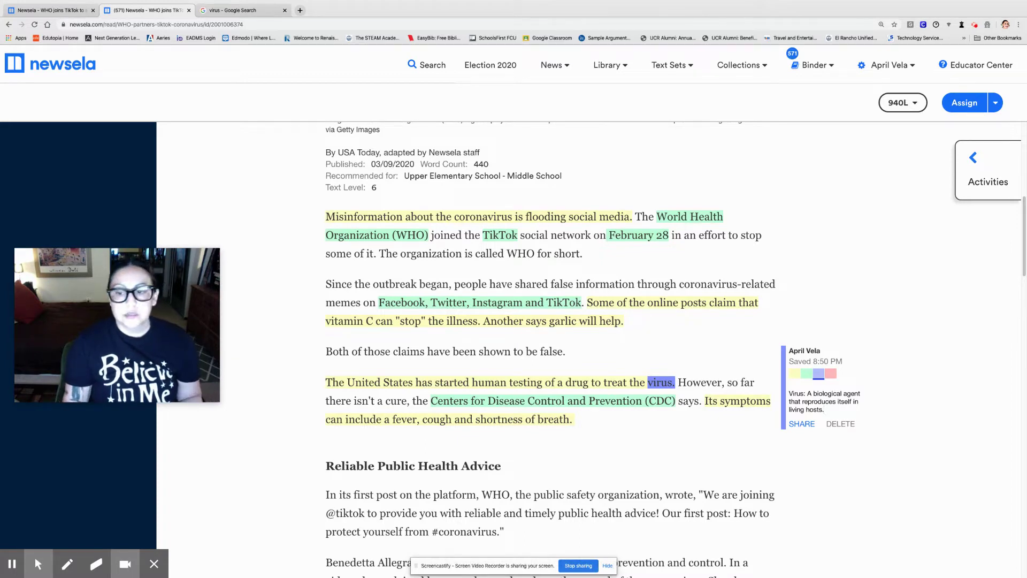
click(800, 427)
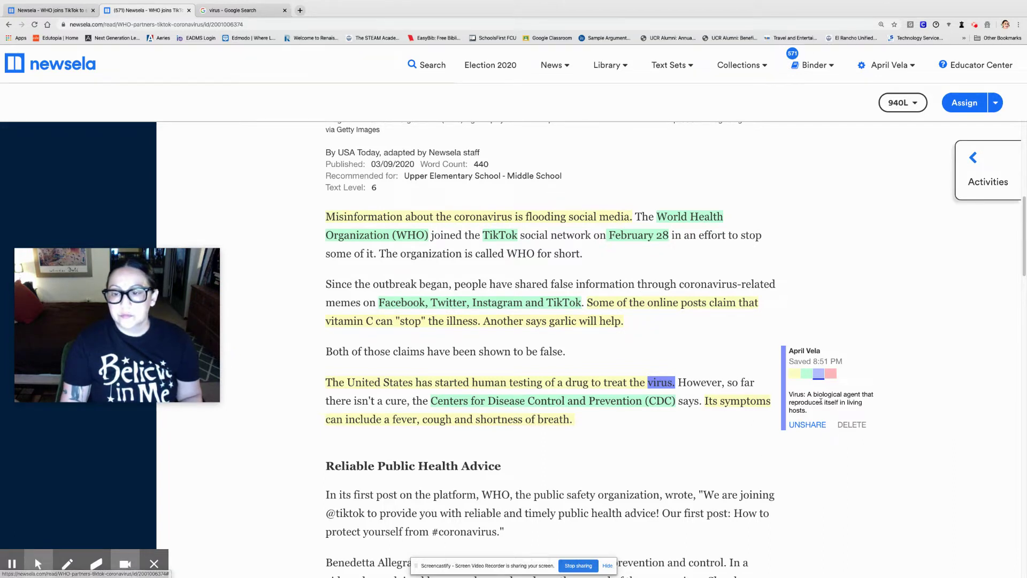
Change the highlight on "Misinformation about the coronavirus is flooding social media." to red.
scroll(640, 451, down, 1)
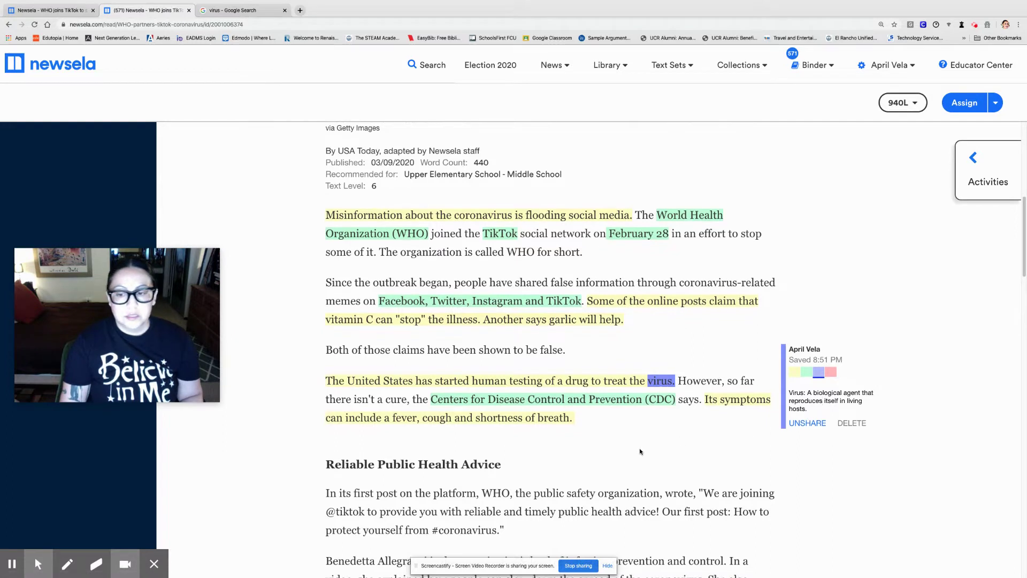
scroll(551, 348, up, 1)
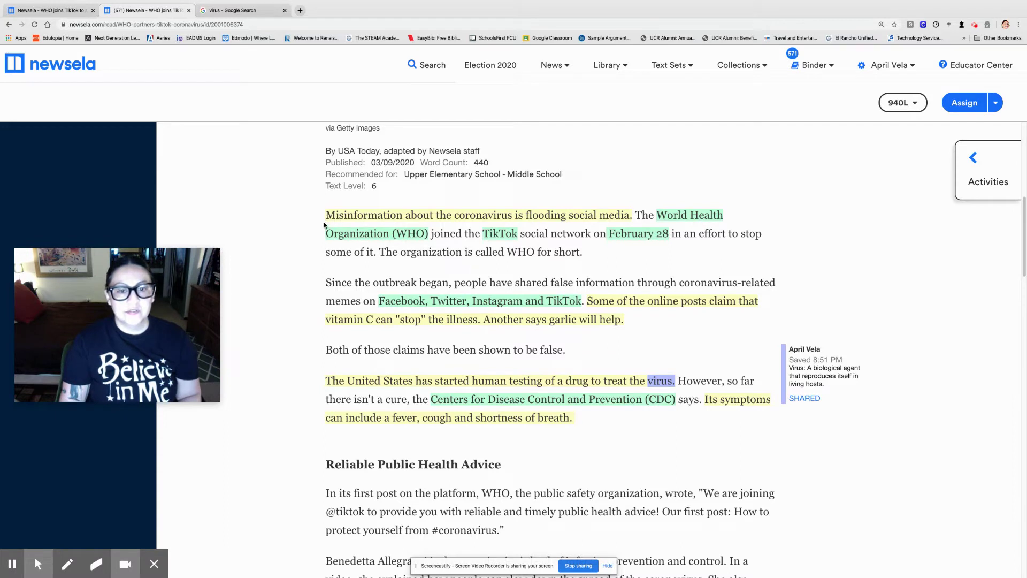
click(342, 217)
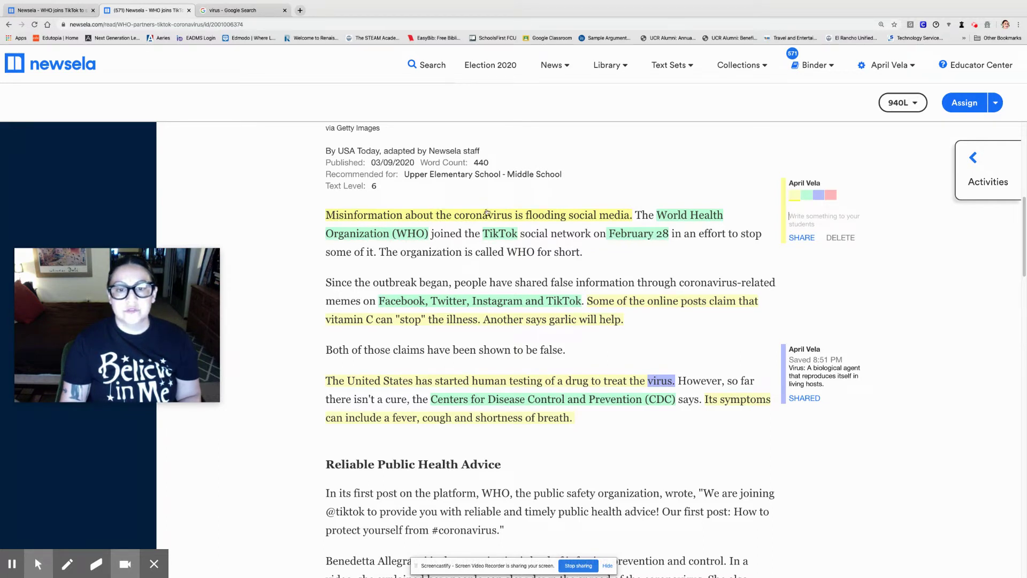
click(830, 196)
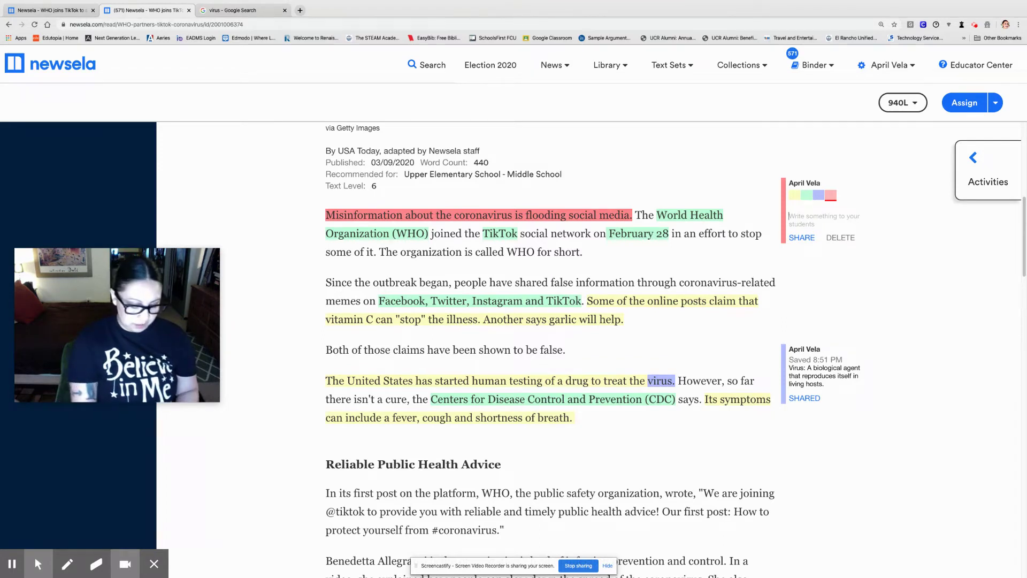
Begin the red highlight's note with "Q: Why is misinformation", correcting the spelling of the last word.
text(Q)
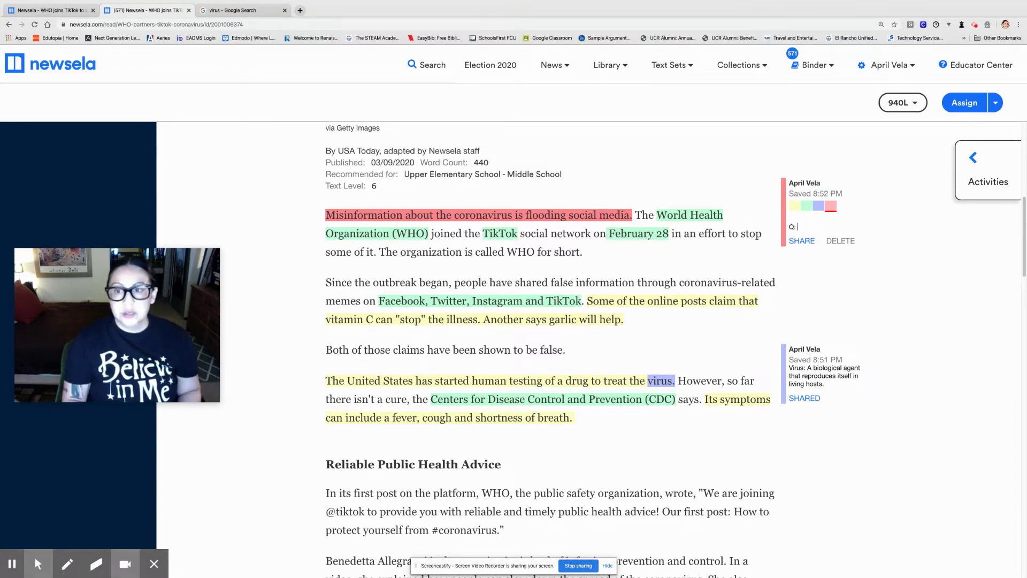
text(: W)
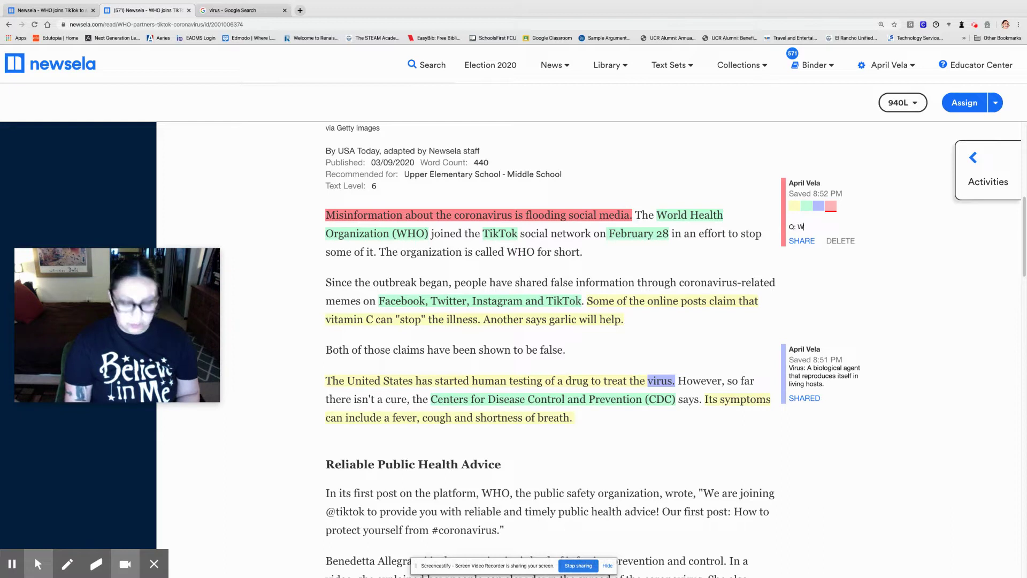
text(hy is min)
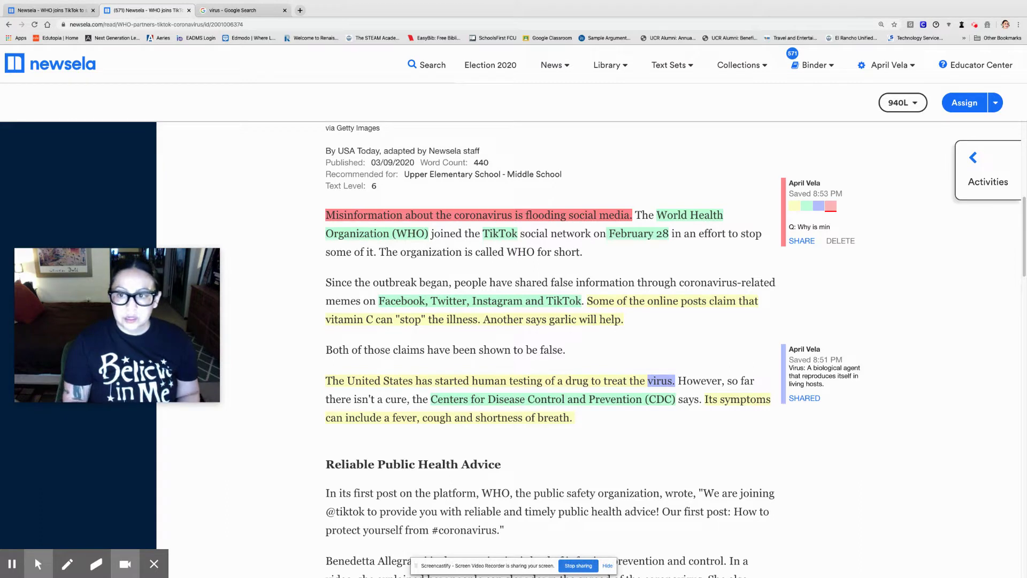
text(information)
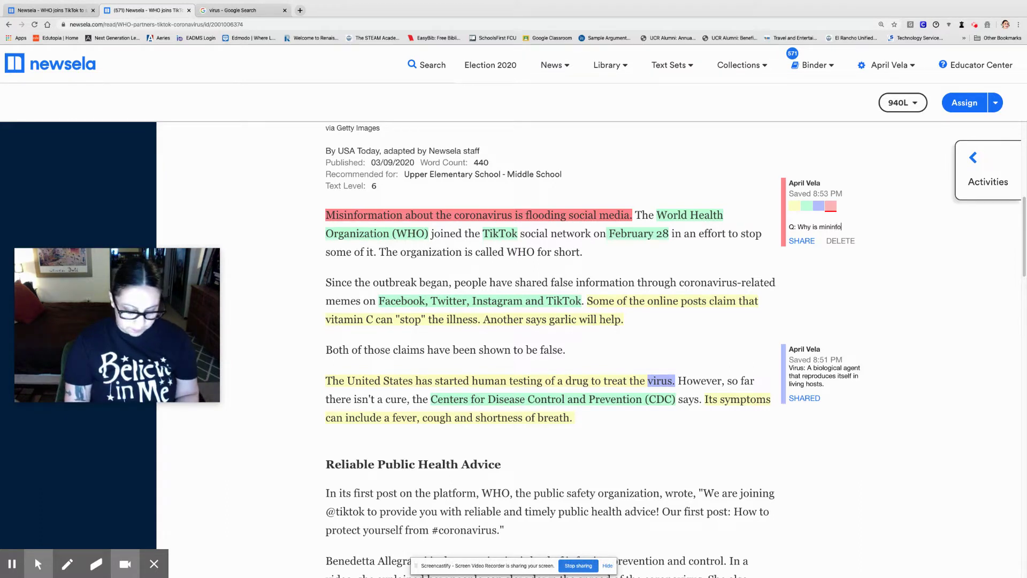
key(BackSpace)
key(BackSpace)
key(BackSpace)
key(BackSpace)
text(ation)
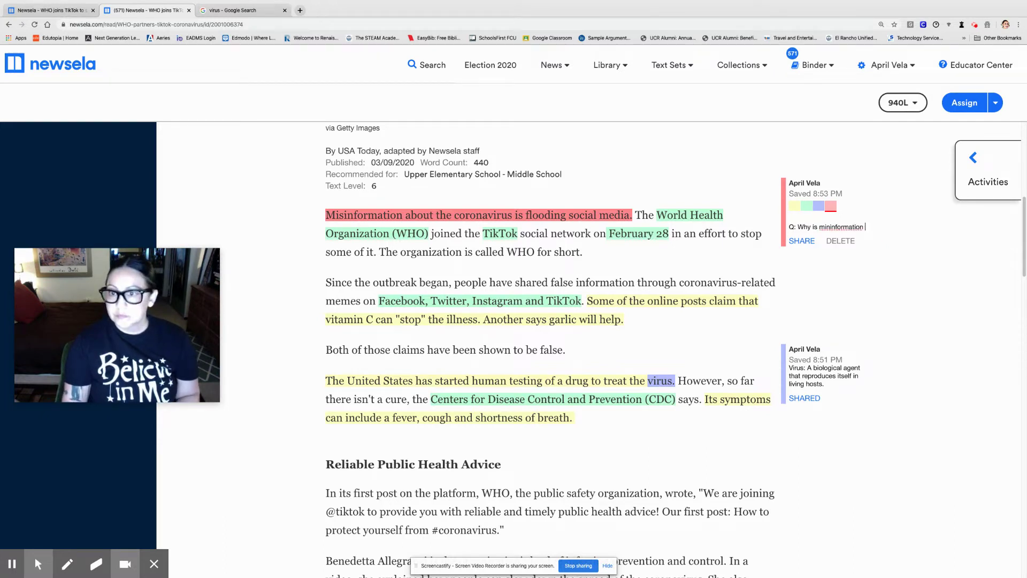
click(830, 227)
key(BackSpace)
text(s)
click(868, 227)
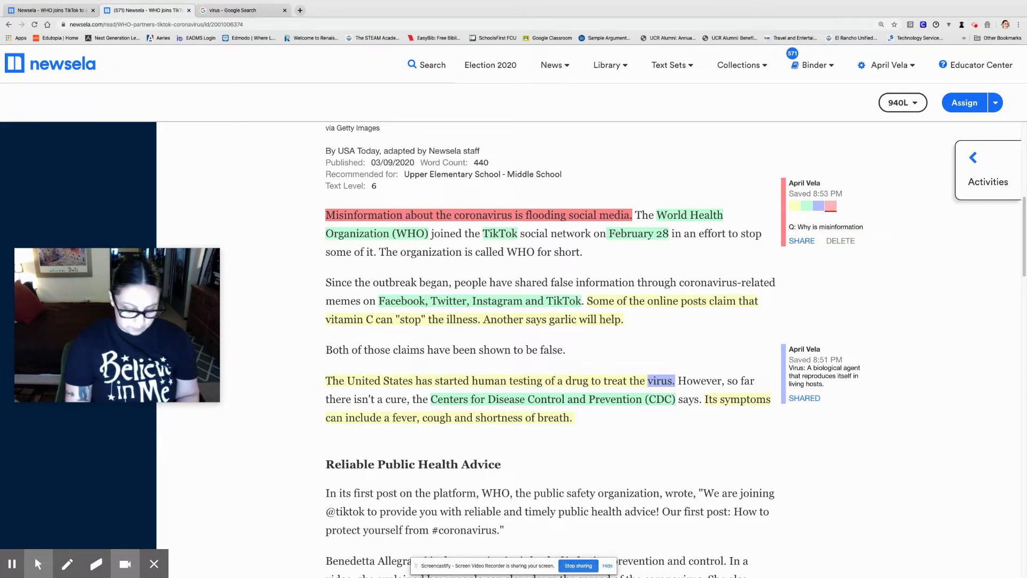
Complete the question in the red highlight's note with "being spread on social media?" and share it with students.
text(being spread )
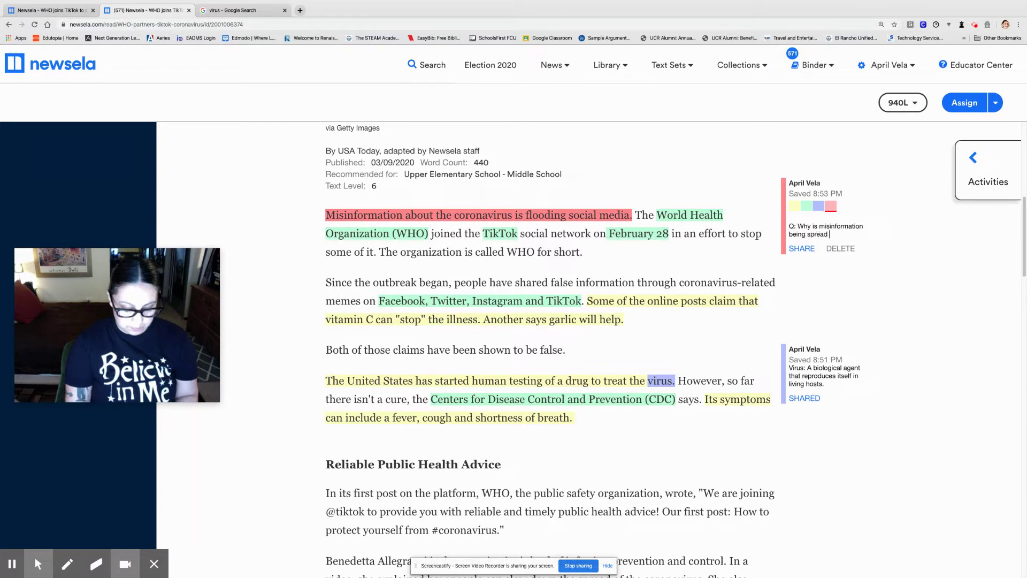
text(on social me)
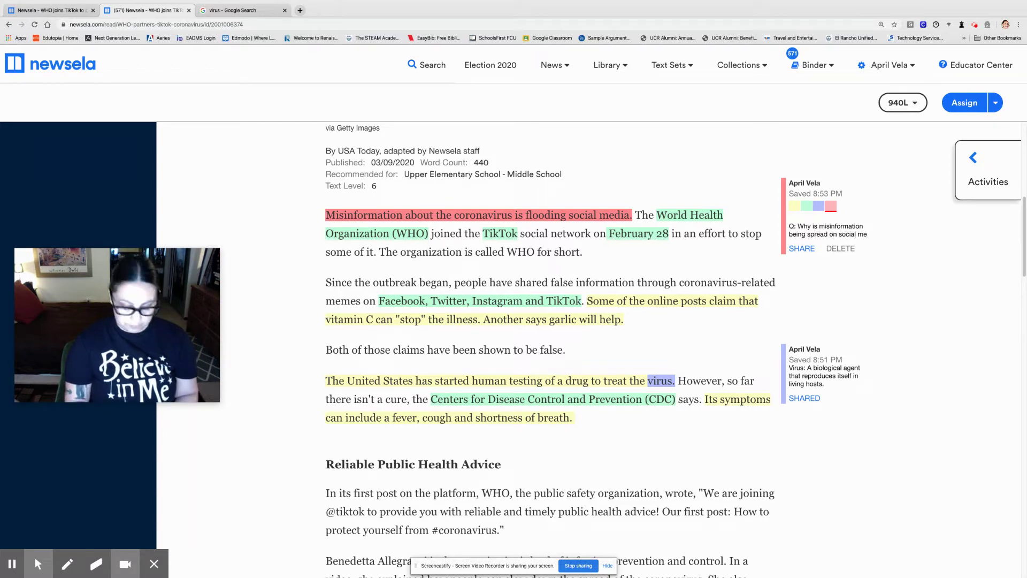
text(dia)
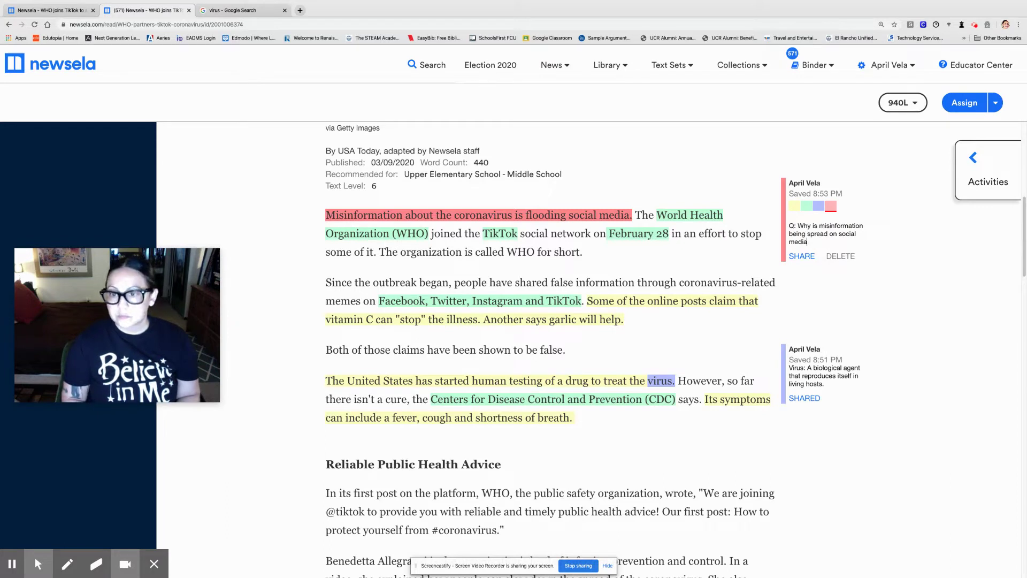
text(?)
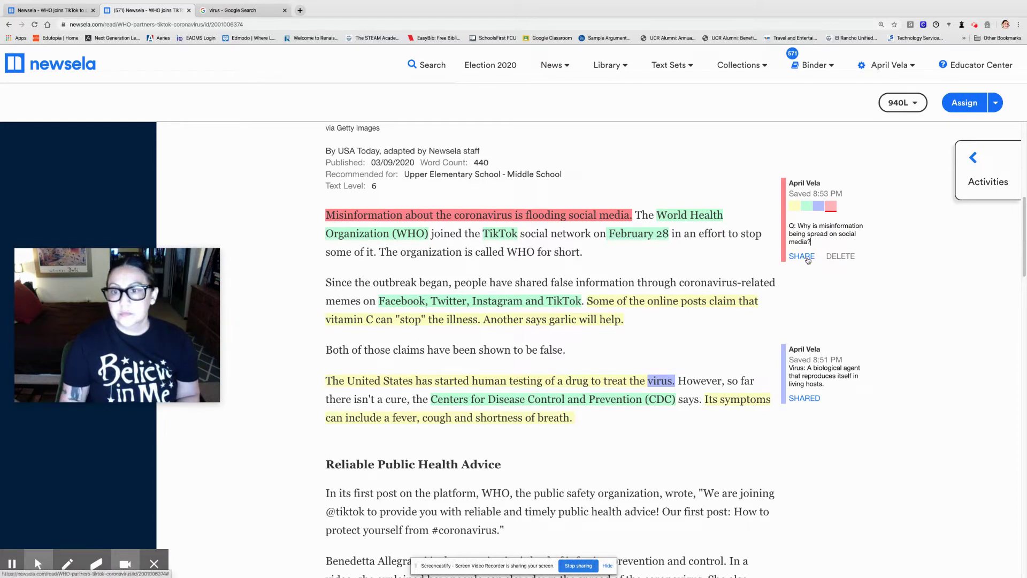
click(806, 256)
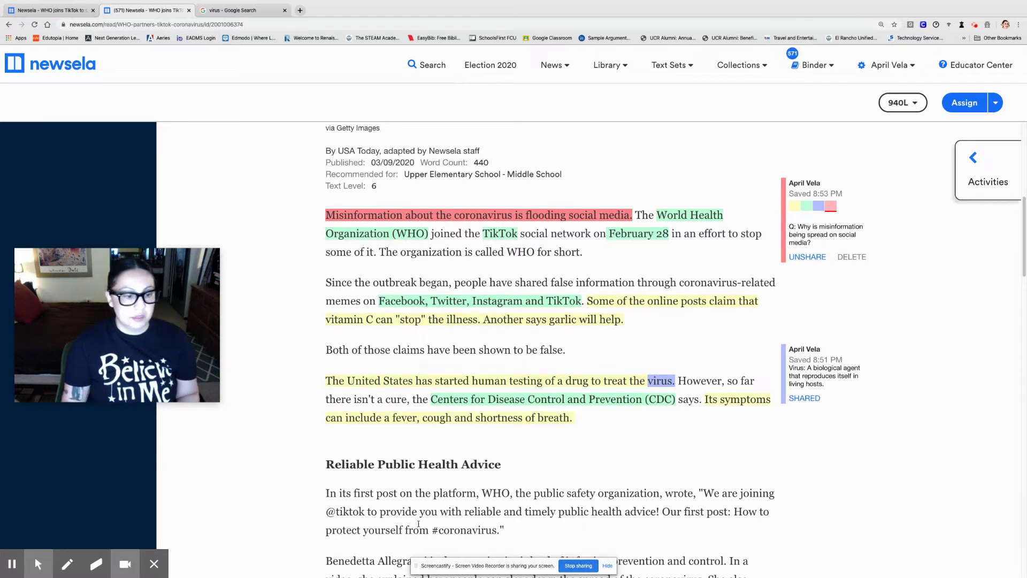
mouse_move(37, 564)
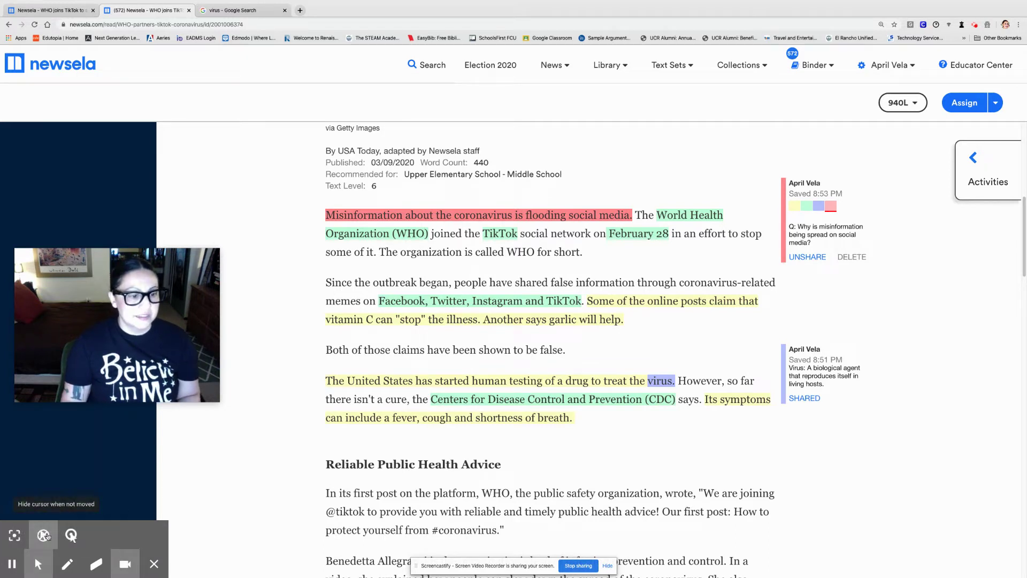
click(72, 535)
mouse_move(322, 198)
mouse_down()
mouse_move(438, 182)
mouse_move(738, 185)
mouse_move(800, 399)
mouse_move(793, 426)
mouse_up()
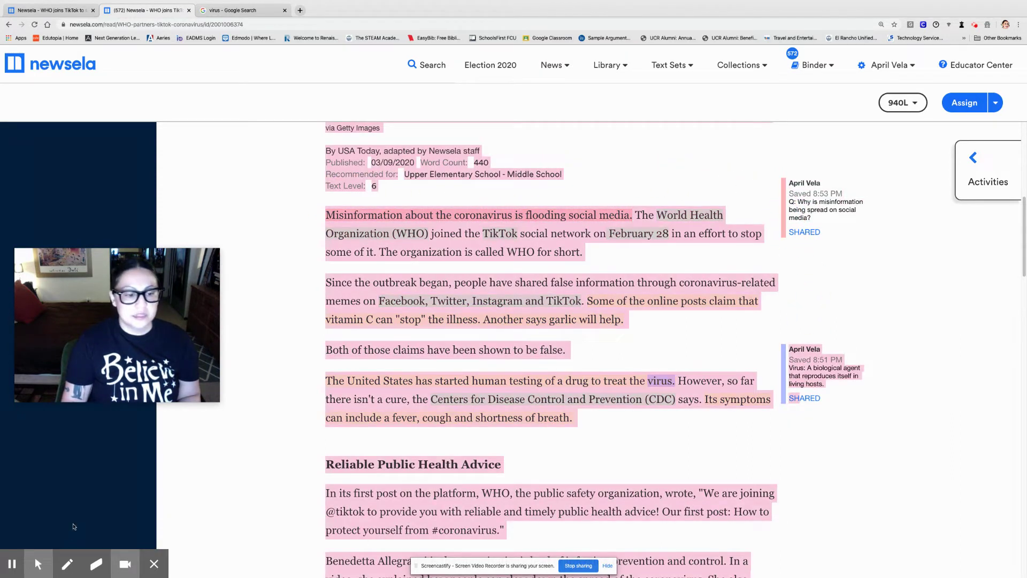
mouse_move(92, 554)
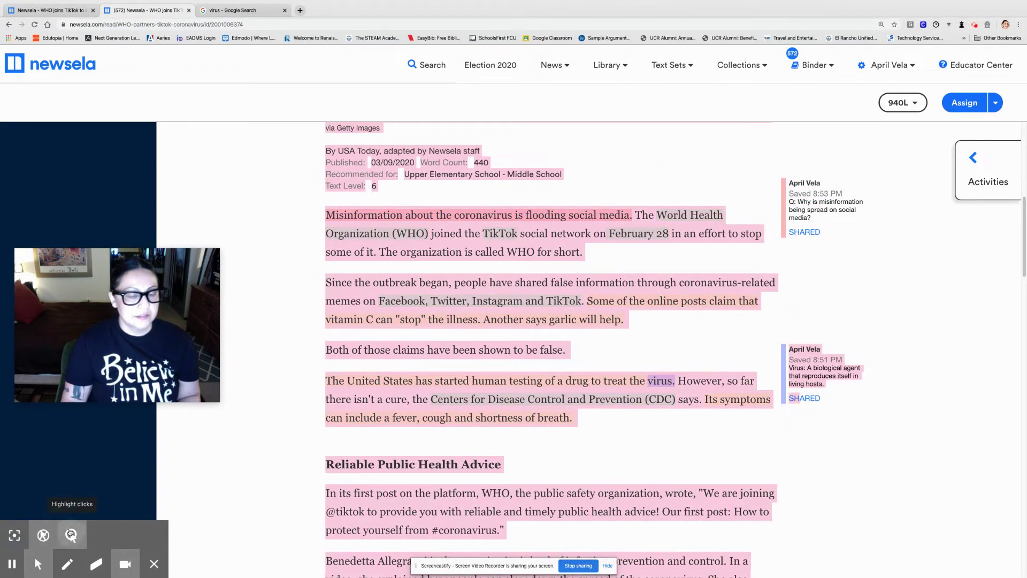
click(351, 504)
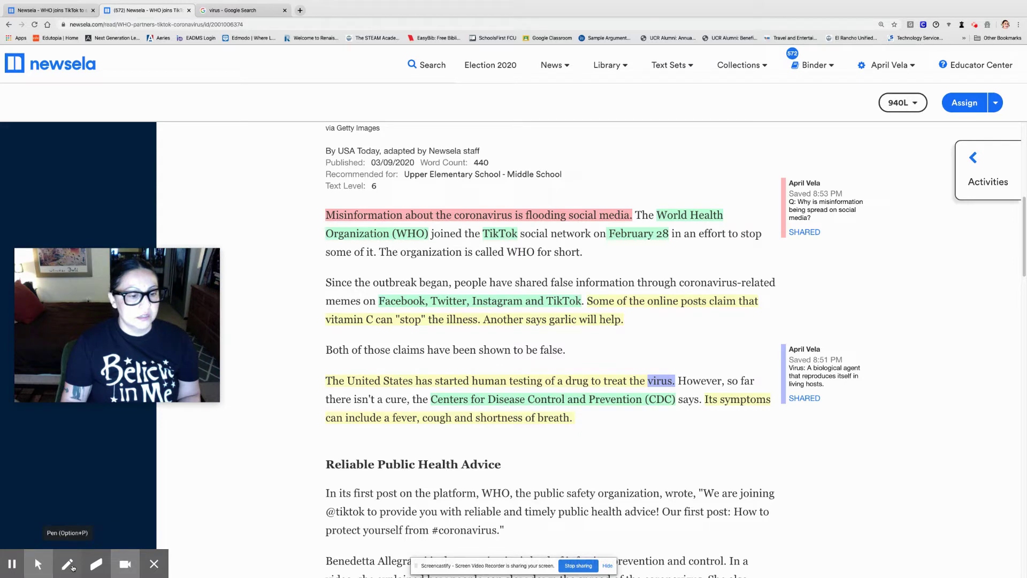
click(37, 557)
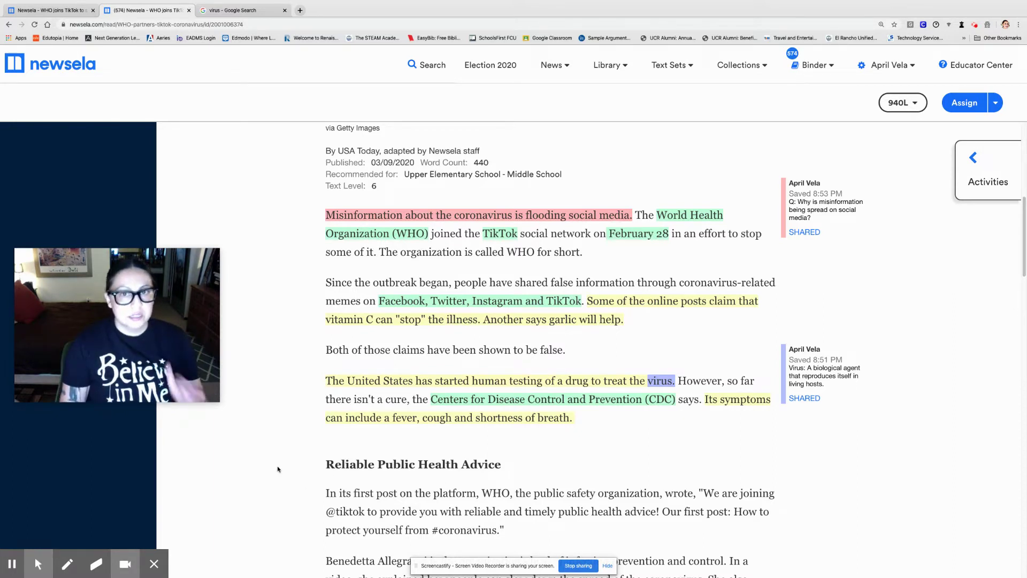
scroll(277, 468, down, 3)
scroll(550, 348, down, 2)
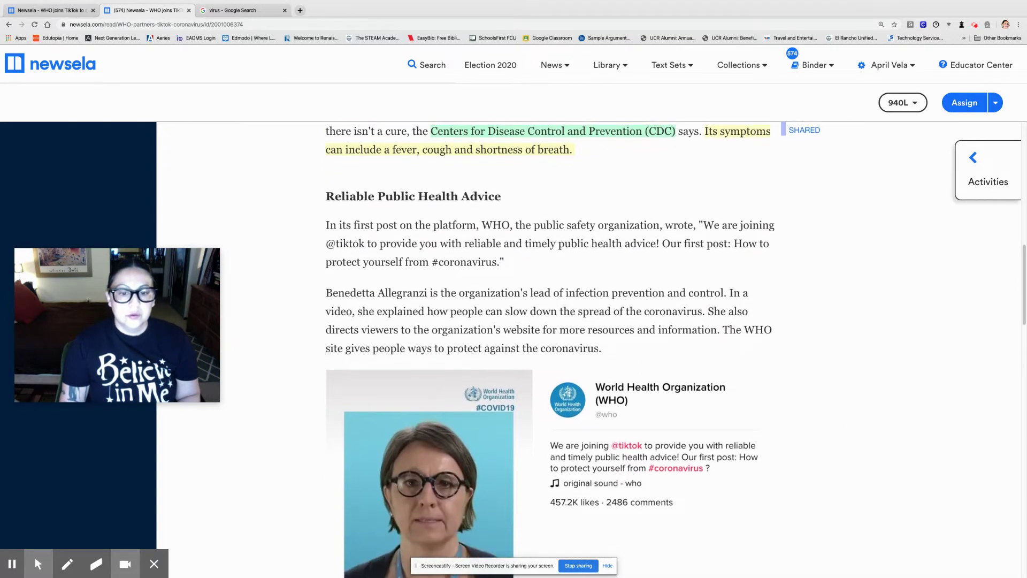
scroll(550, 348, down, 1)
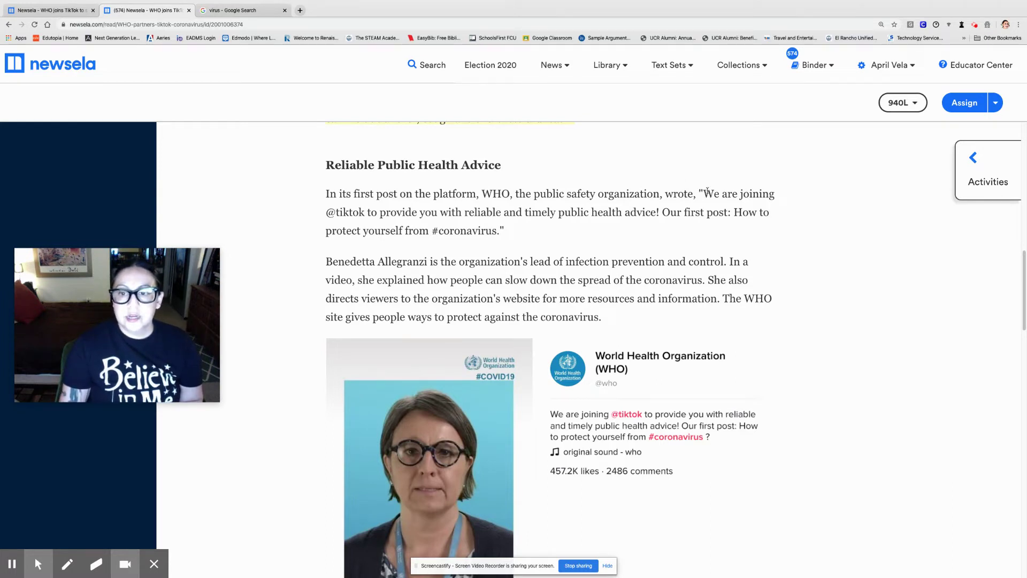
drag(698, 191, 723, 232)
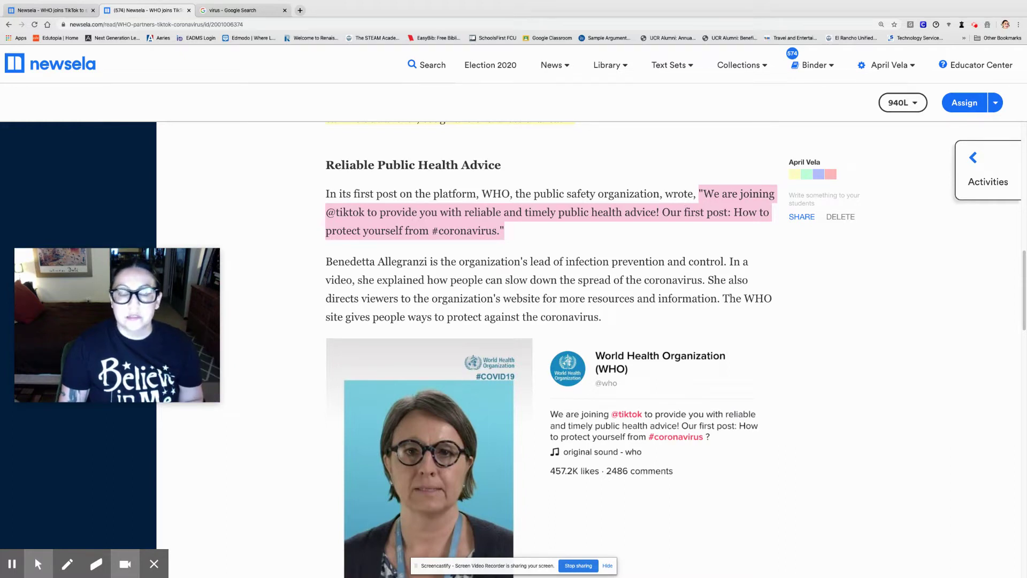
click(793, 177)
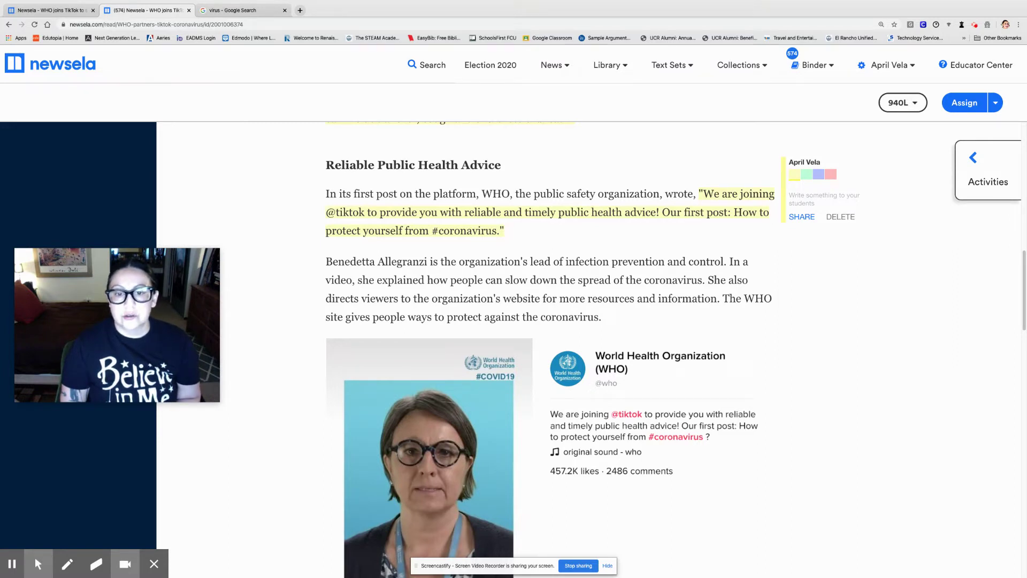
Highlight the infection prevention lead's name in green and "she explained how people can slow down the spread of the coronavirus." in yellow.
mouse_move(287, 270)
mouse_down()
mouse_move(318, 261)
mouse_move(429, 262)
mouse_up()
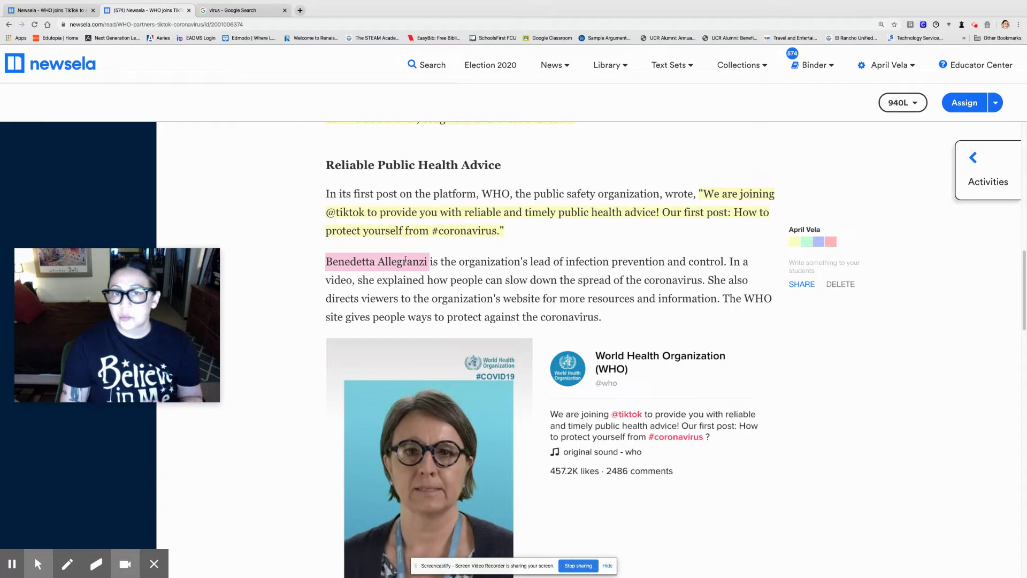
click(808, 246)
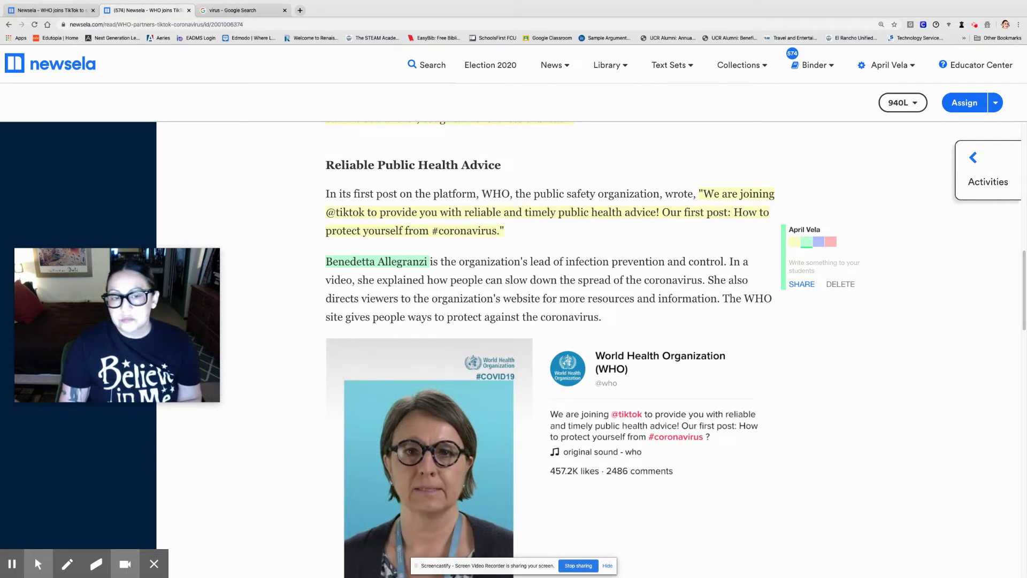
drag(359, 281, 708, 283)
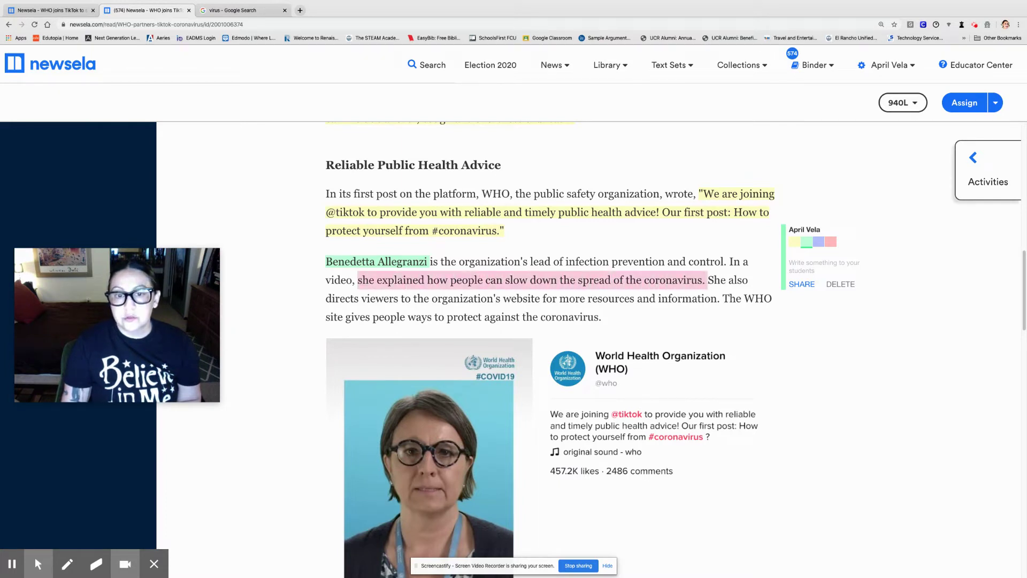
click(794, 262)
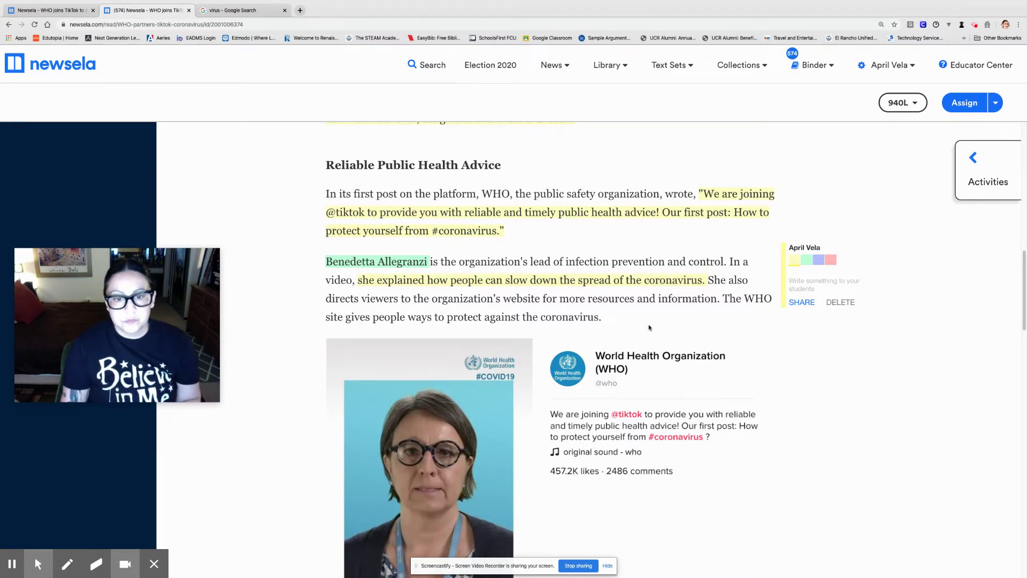
Below the TikTok video, highlight in yellow the advice from the speaker's name before "tells viewers to wash their hands" through "sick people.".
scroll(648, 329, down, 3)
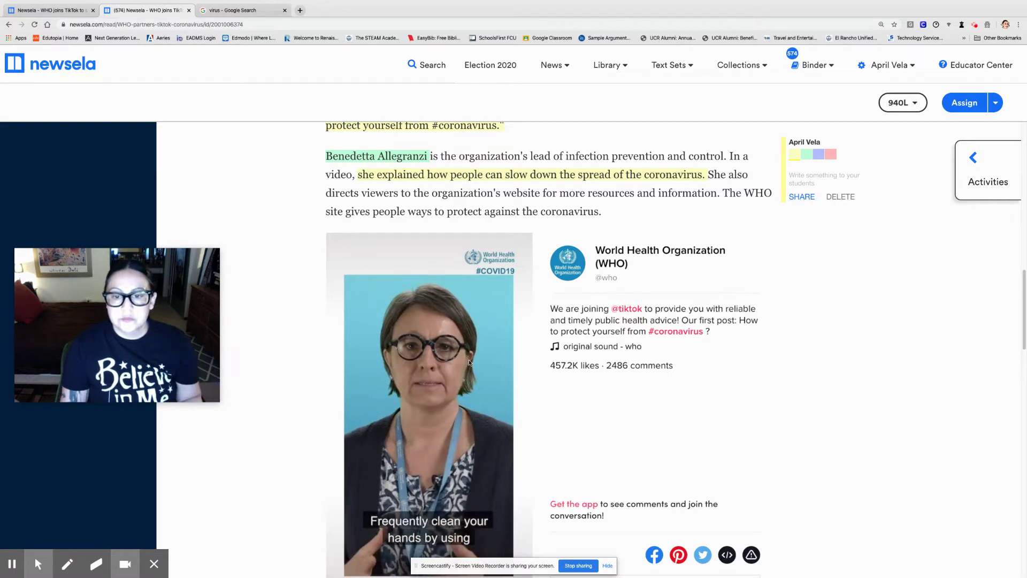
scroll(454, 357, down, 1)
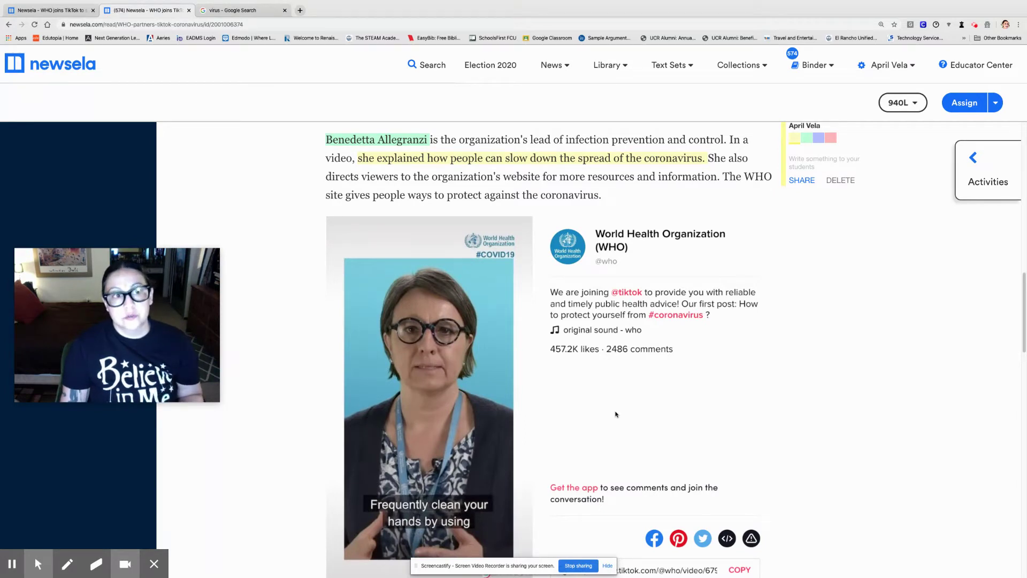
scroll(615, 414, down, 1)
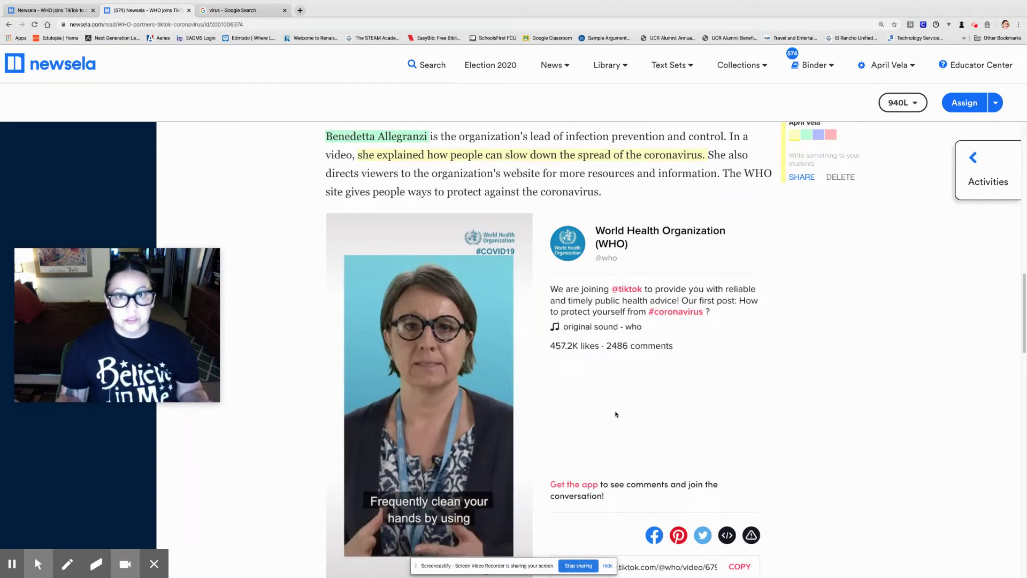
scroll(615, 414, down, 5)
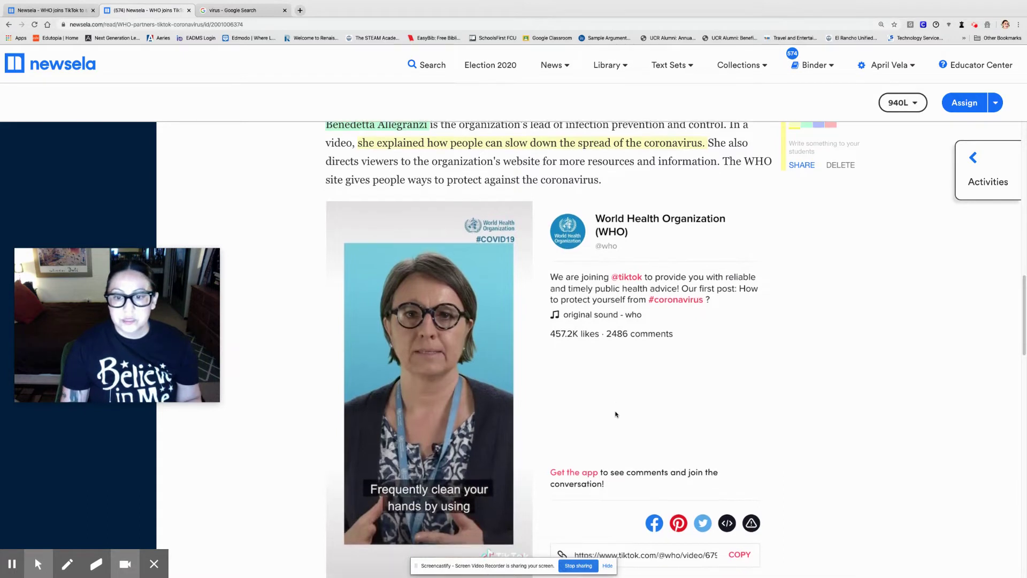
scroll(615, 414, down, 2)
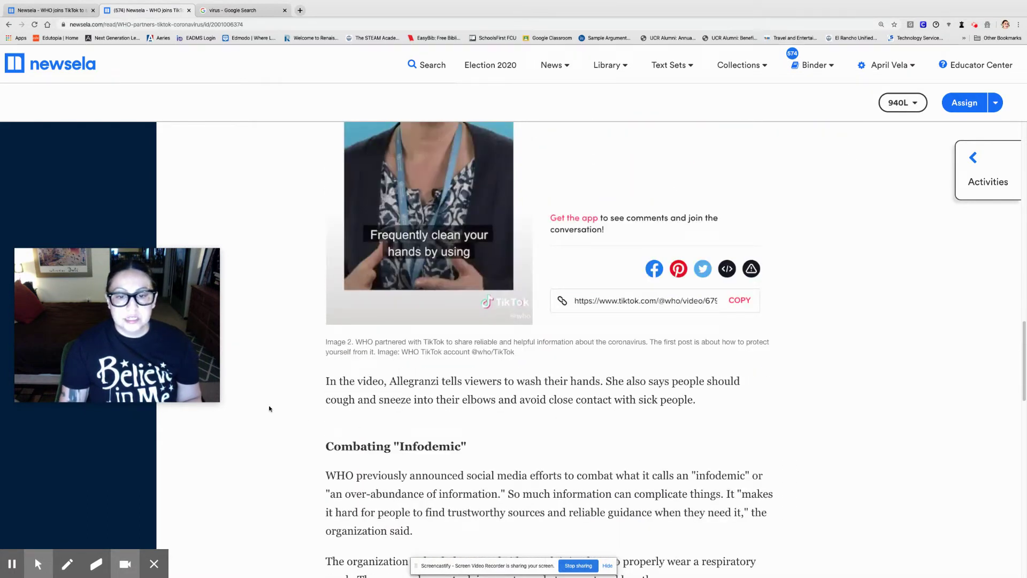
scroll(272, 408, down, 1)
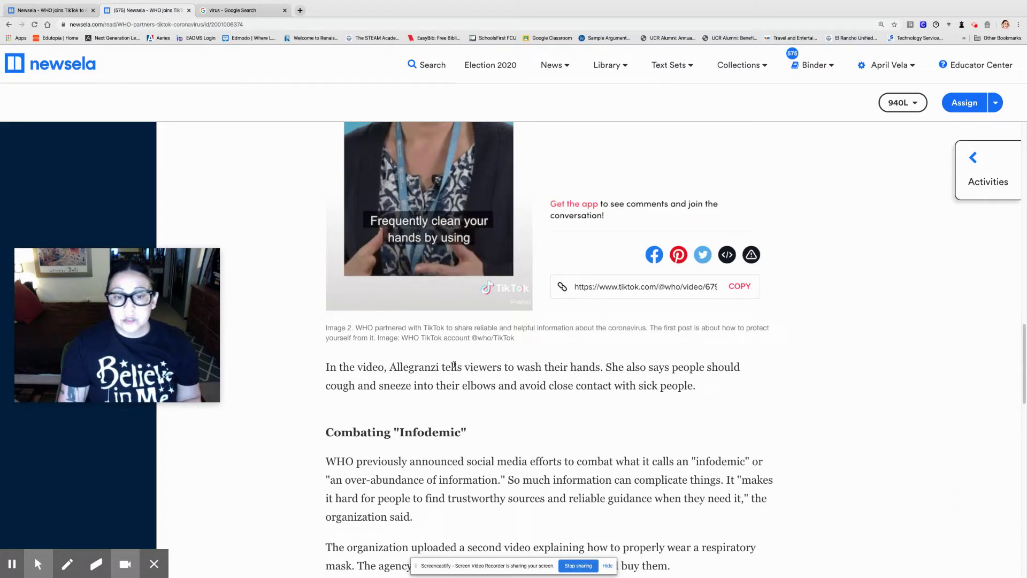
drag(390, 367, 695, 389)
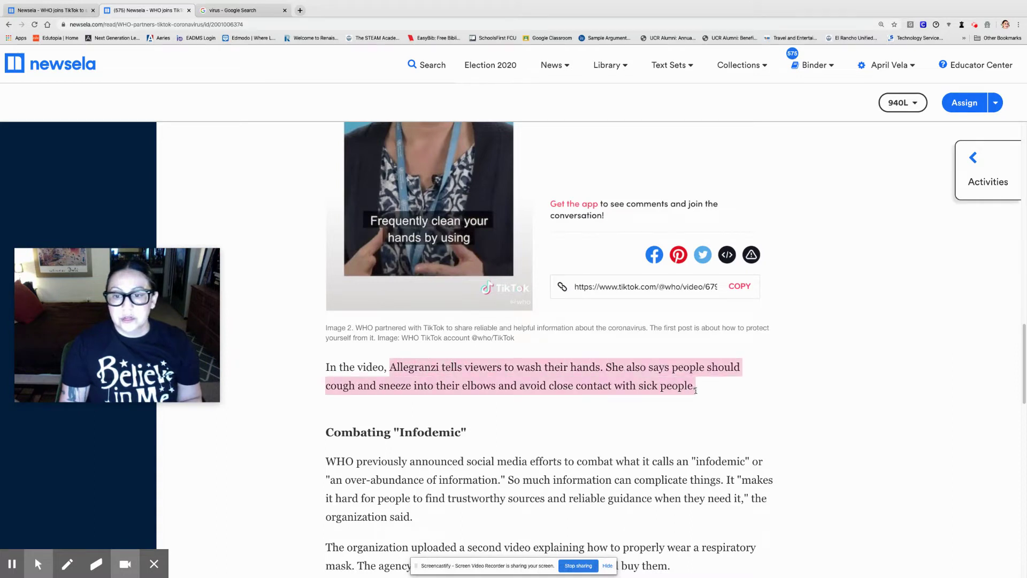
click(794, 346)
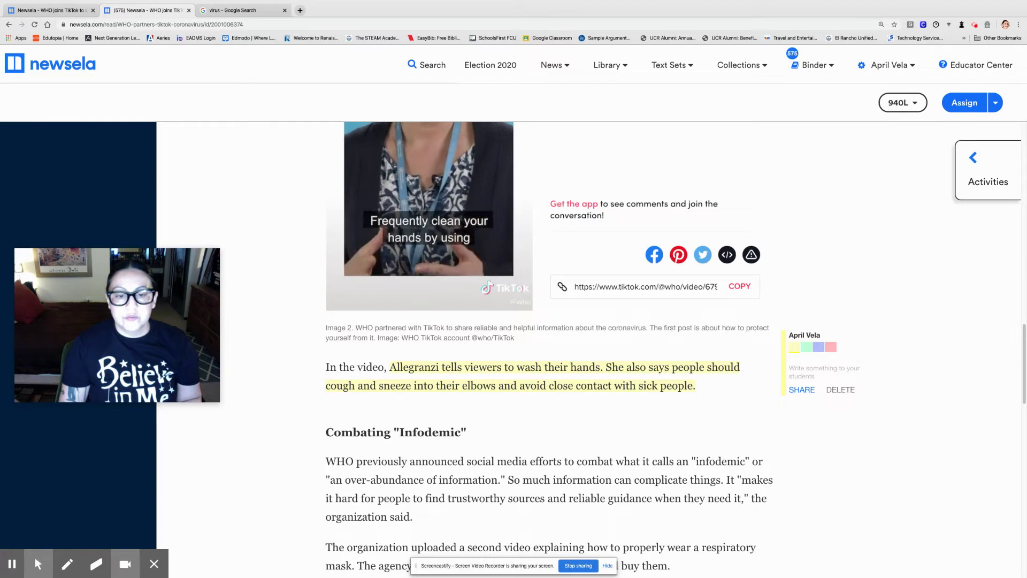
Add the note "Platform: A social media locale or dashboard for people to post information." to the blue "platform" highlight and share it with students.
scroll(601, 418, up, 6)
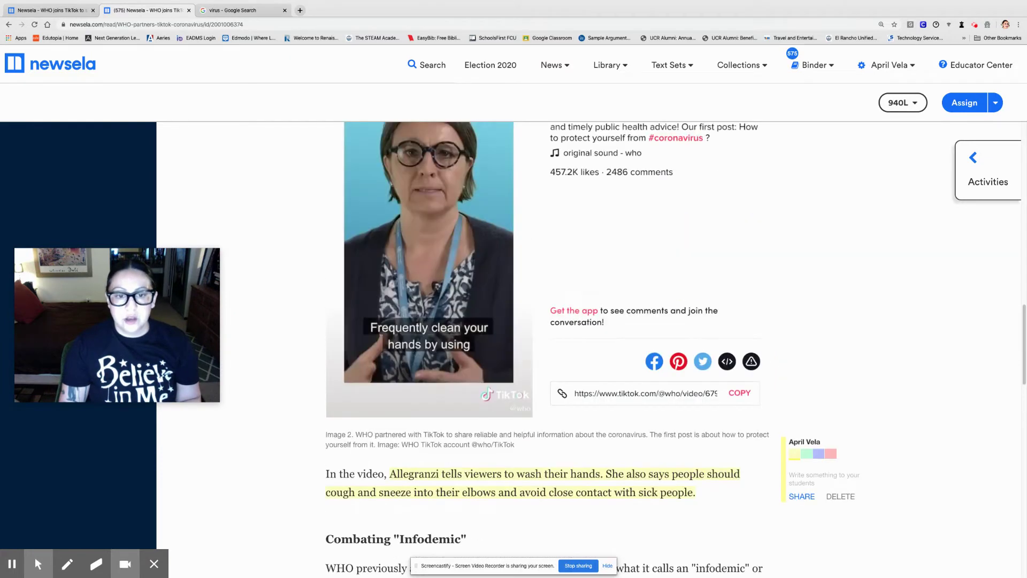
scroll(601, 418, up, 3)
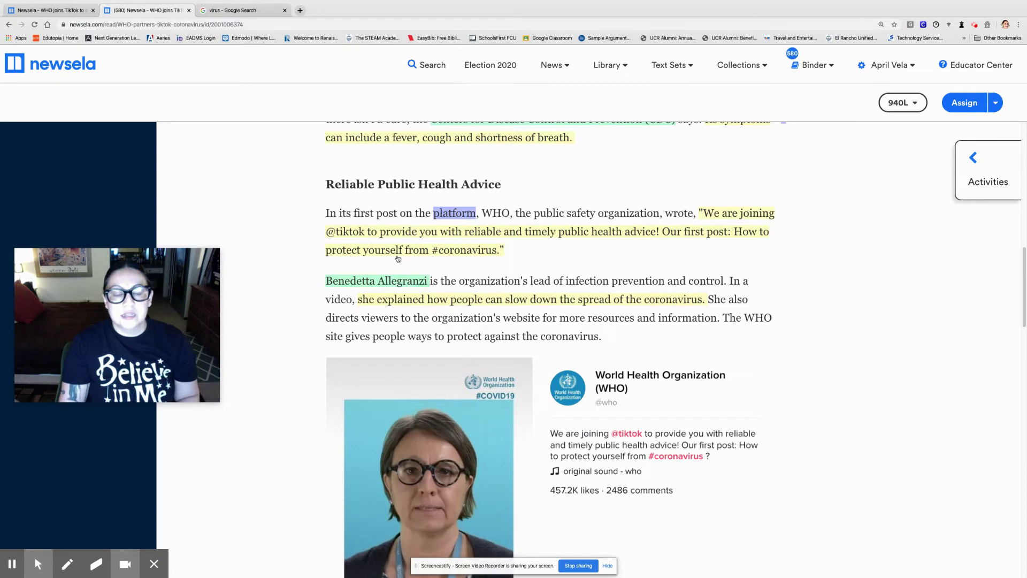
click(440, 220)
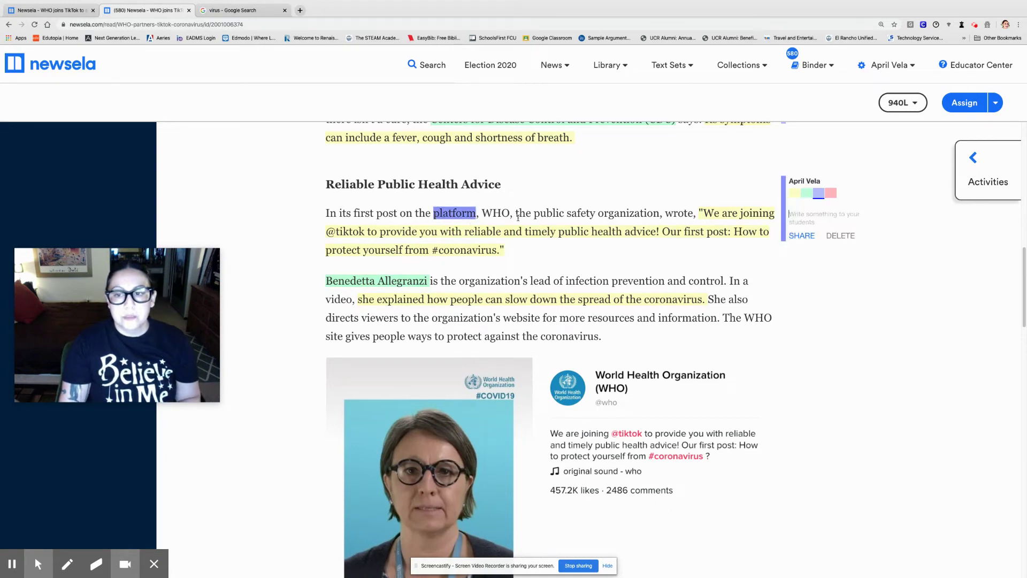
text(Platform:)
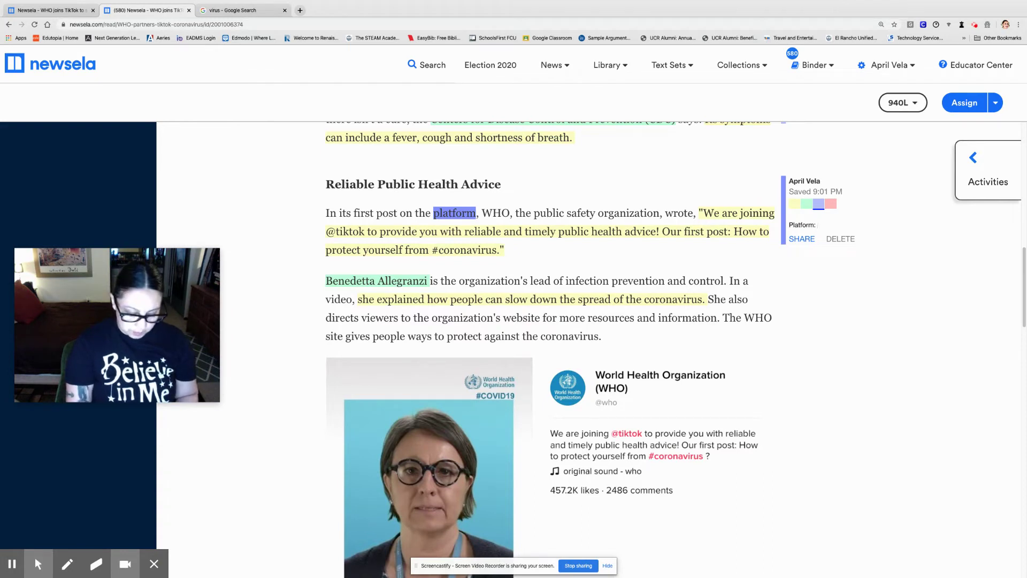
text(A social me)
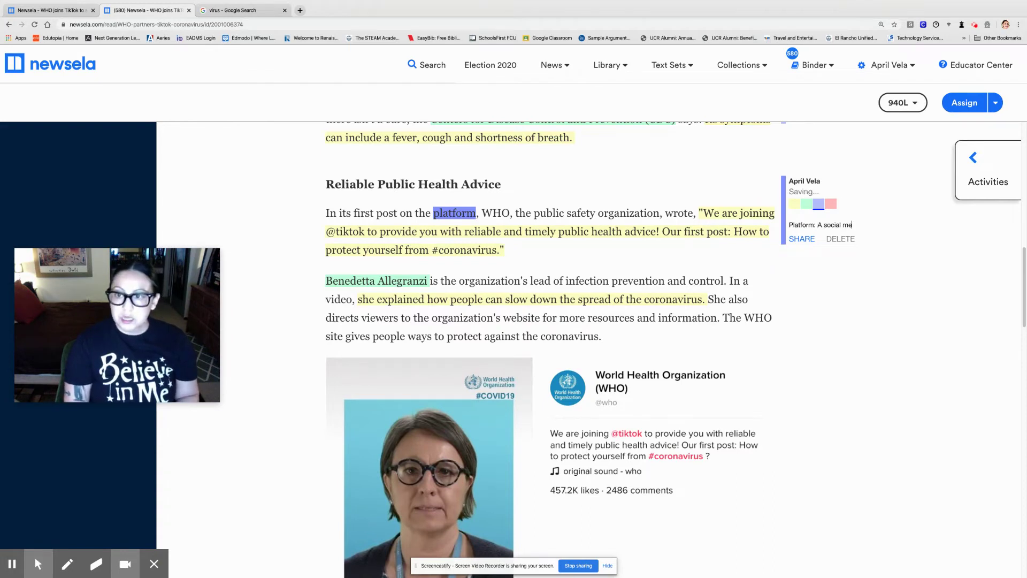
text(dia)
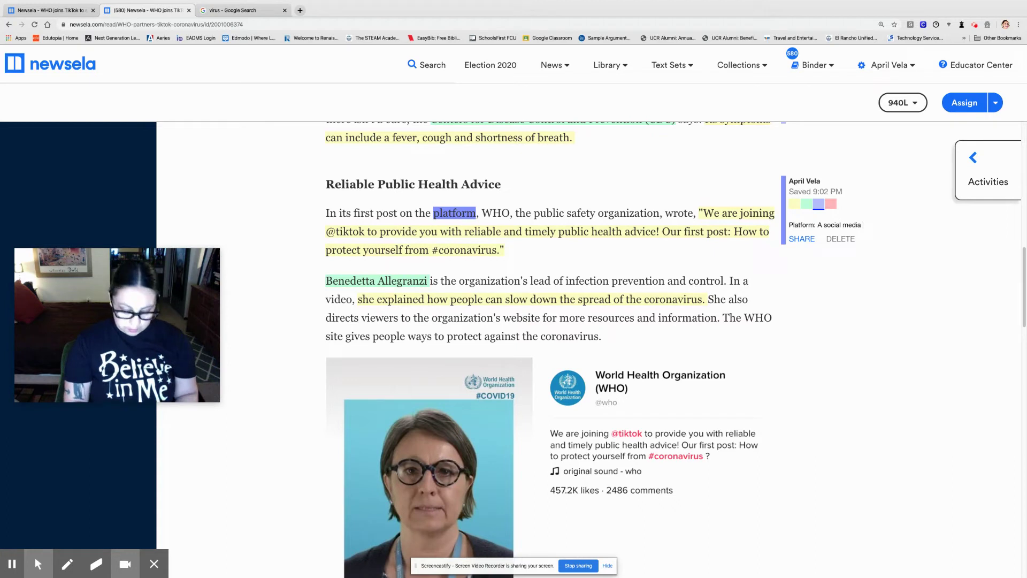
text( locale or)
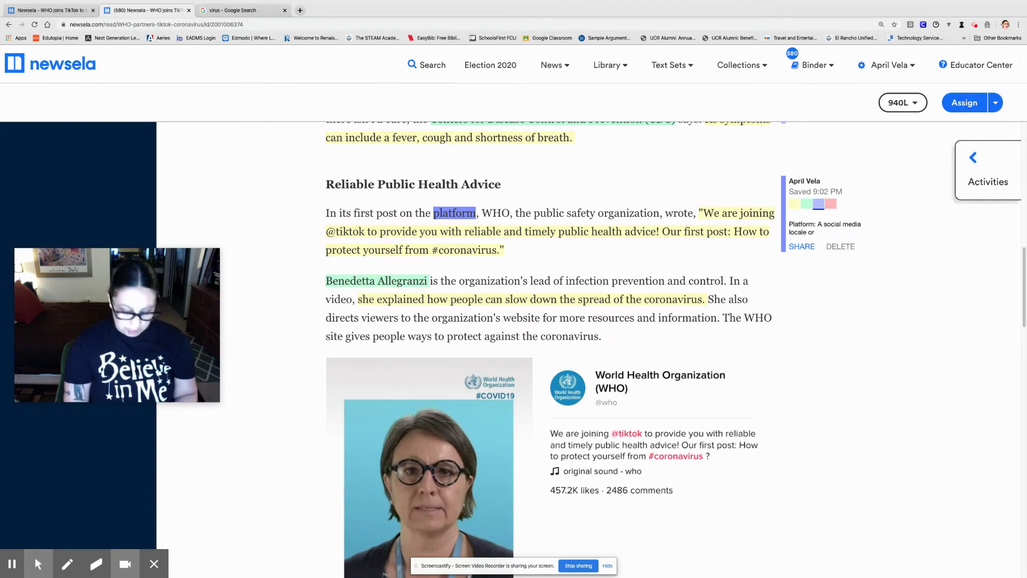
text( dashboard)
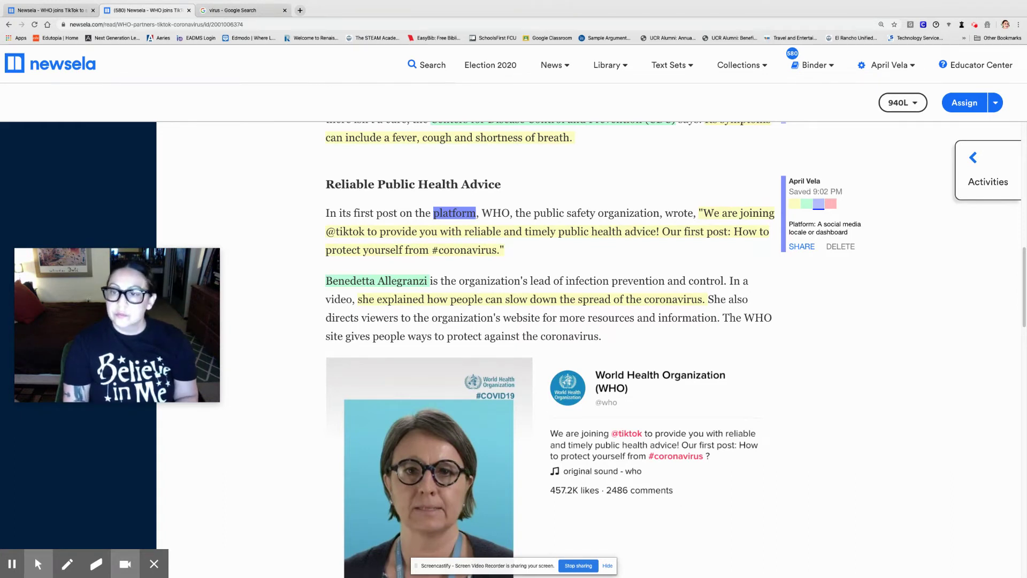
text( for p)
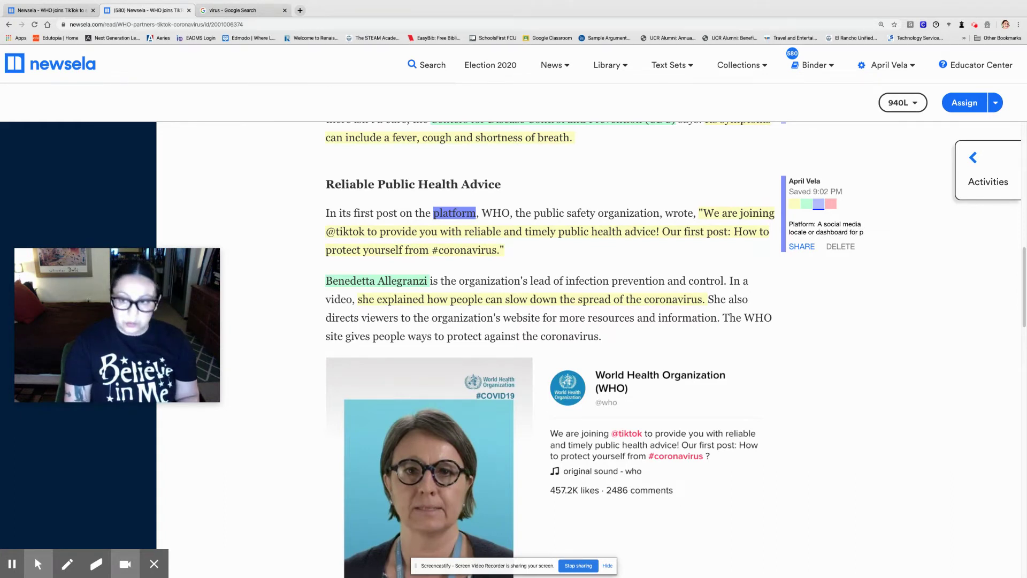
text(eople to post)
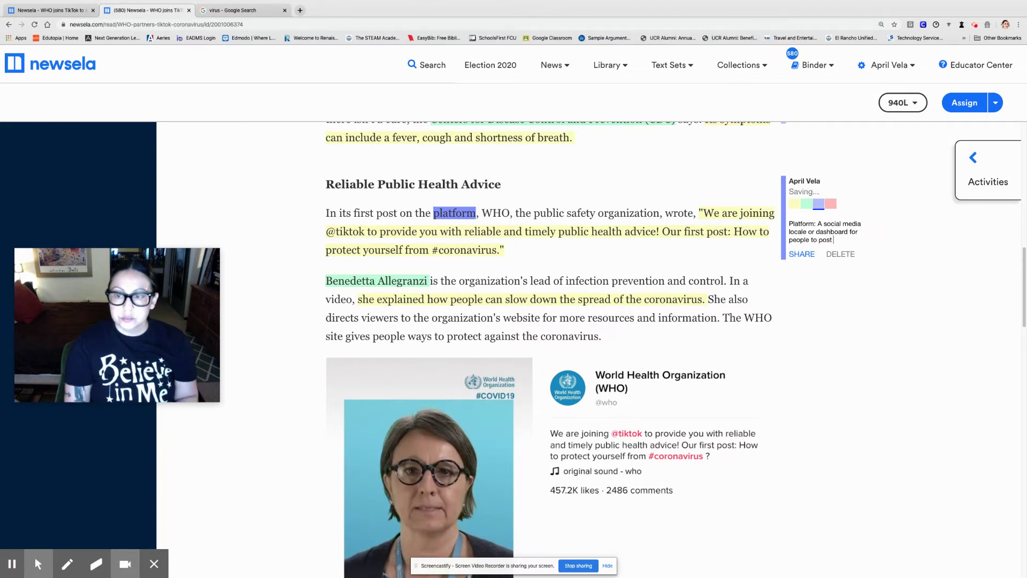
text( information.)
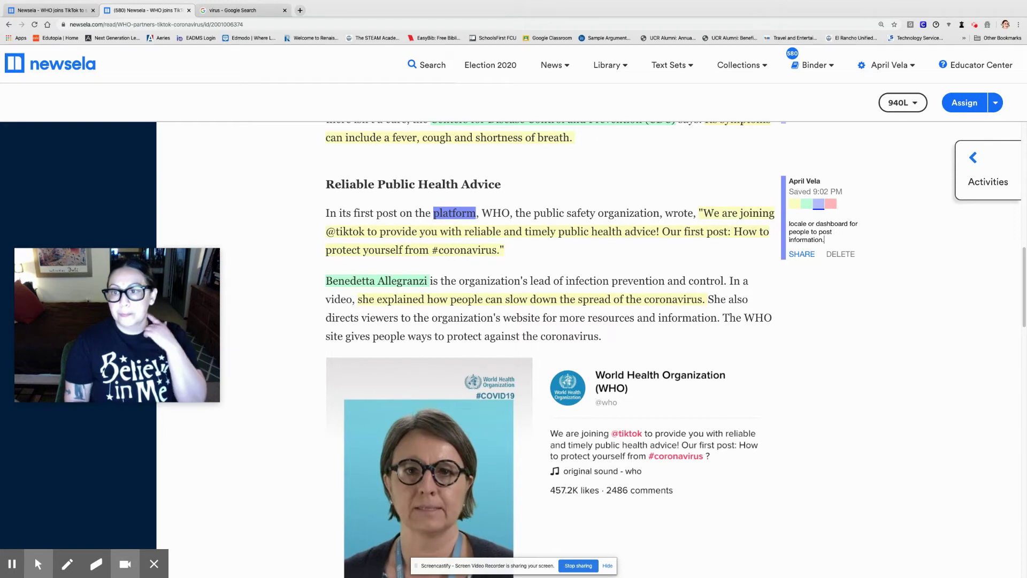
click(800, 255)
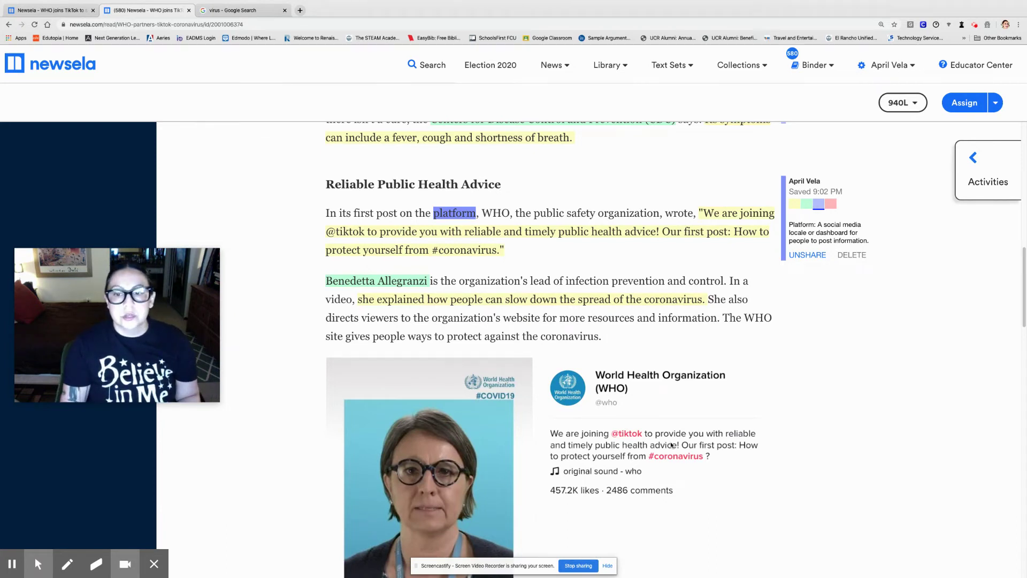
Open the red comment on the "Reliable Public Health Advice" heading and review the article from its opening annotations through the "Combating 'Infodemic'" section.
scroll(647, 451, down, 1)
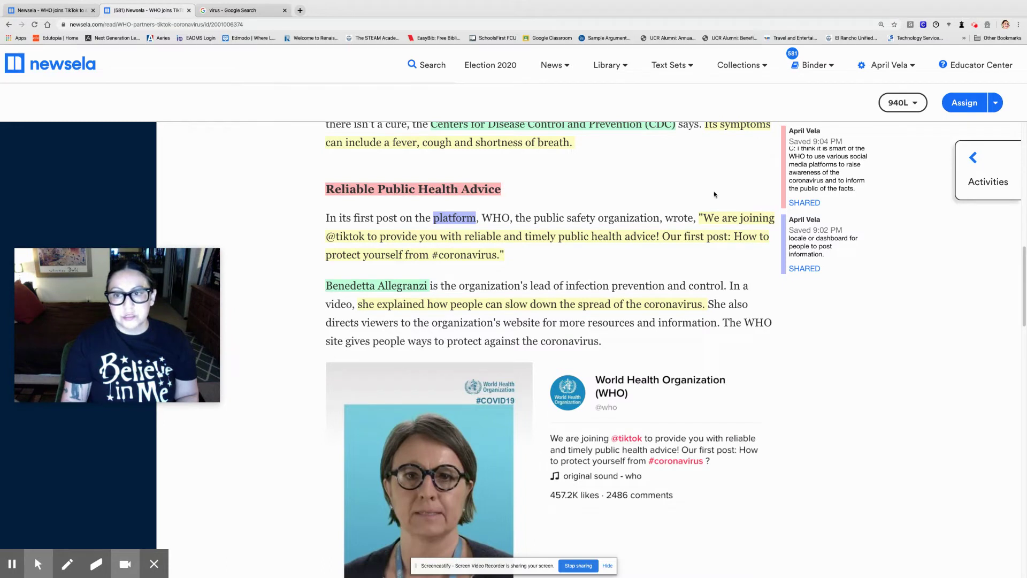
click(817, 156)
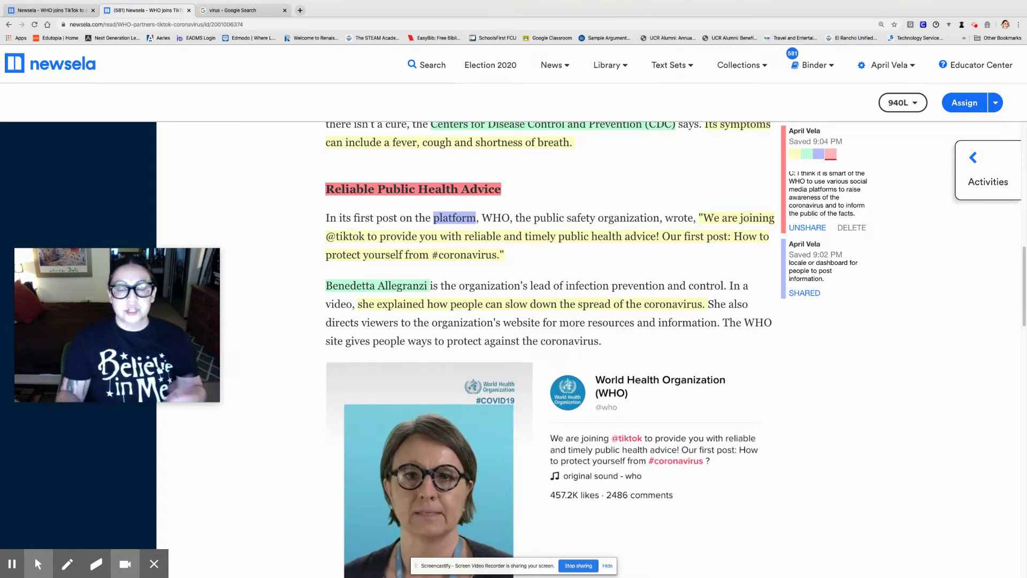
scroll(712, 250, up, 5)
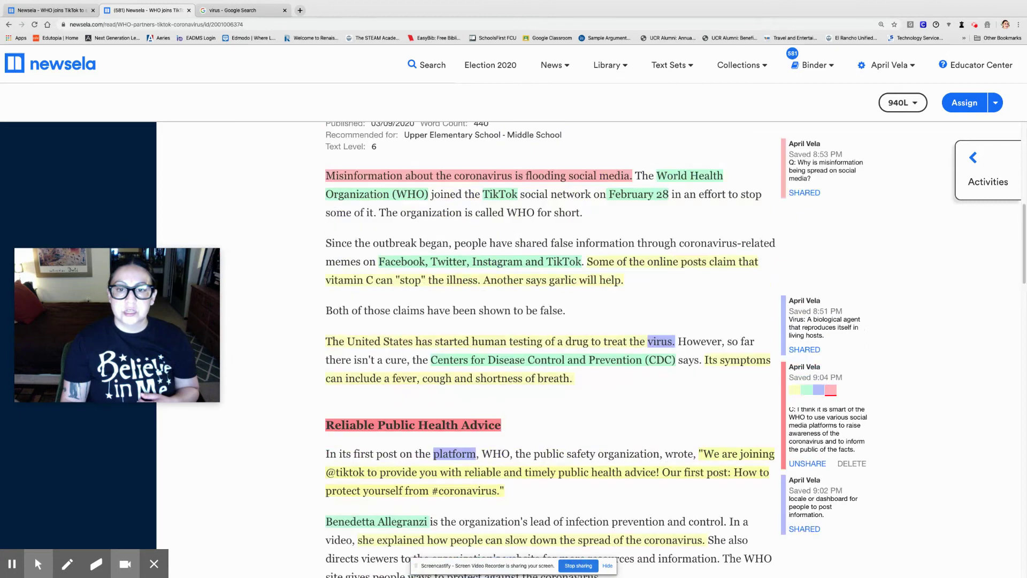
scroll(839, 495, up, 2)
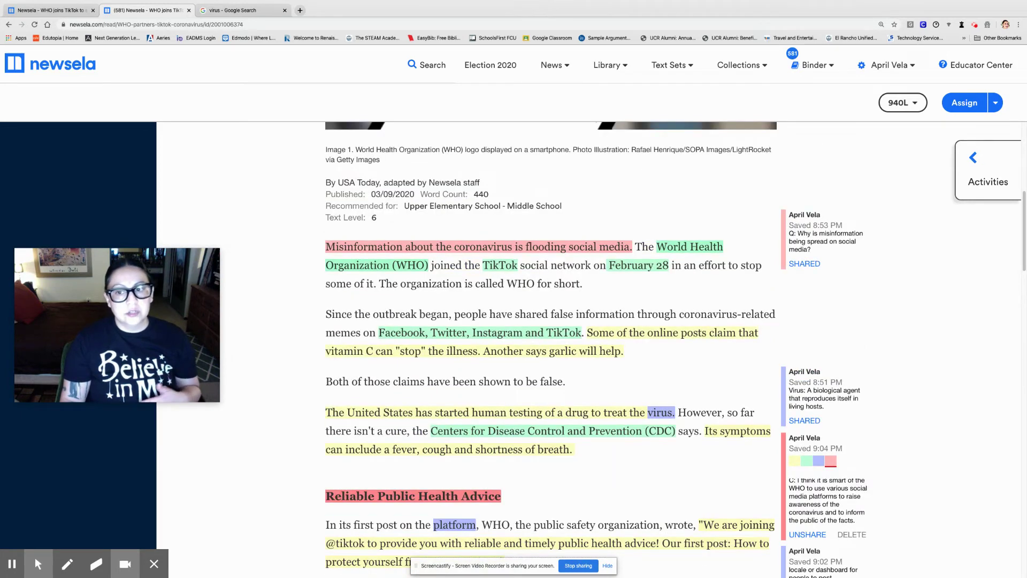
scroll(840, 573, up, 2)
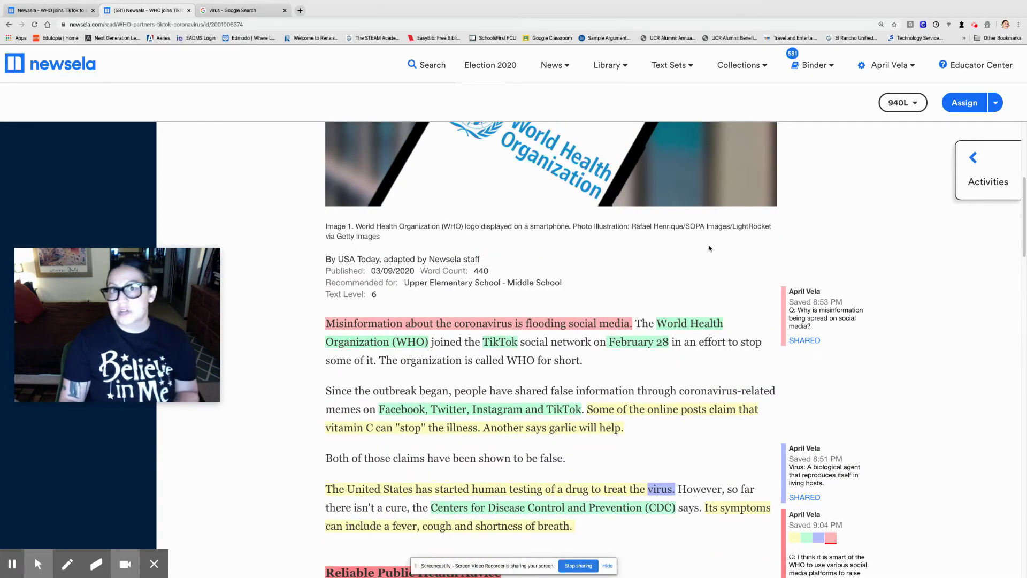
scroll(709, 248, down, 1)
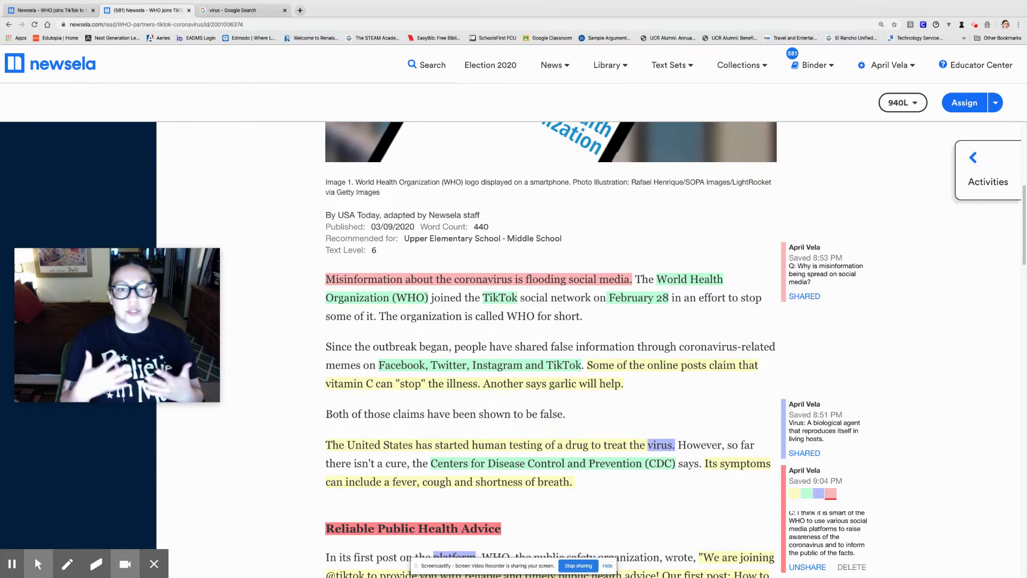
scroll(551, 348, down, 6)
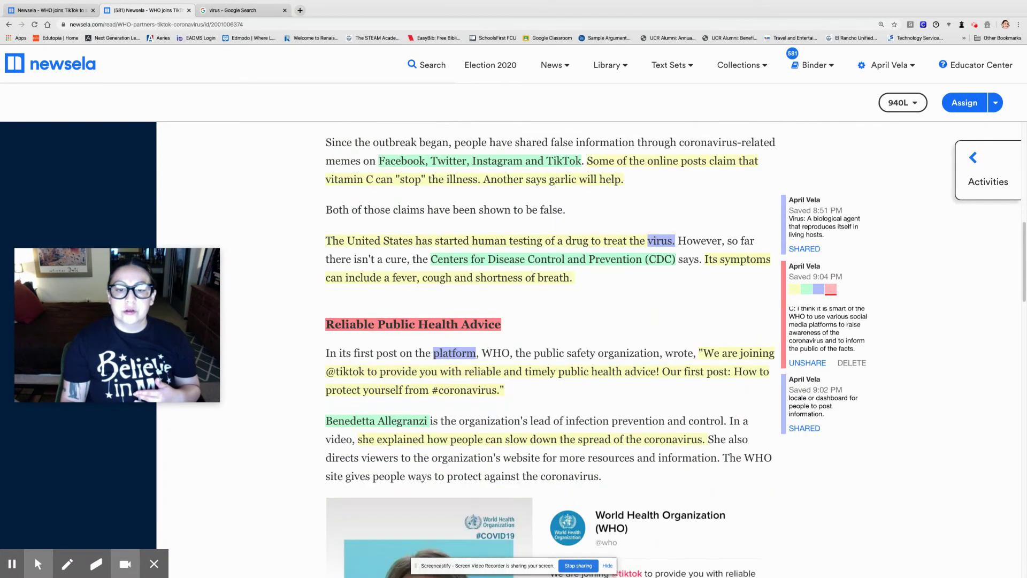
scroll(834, 478, down, 3)
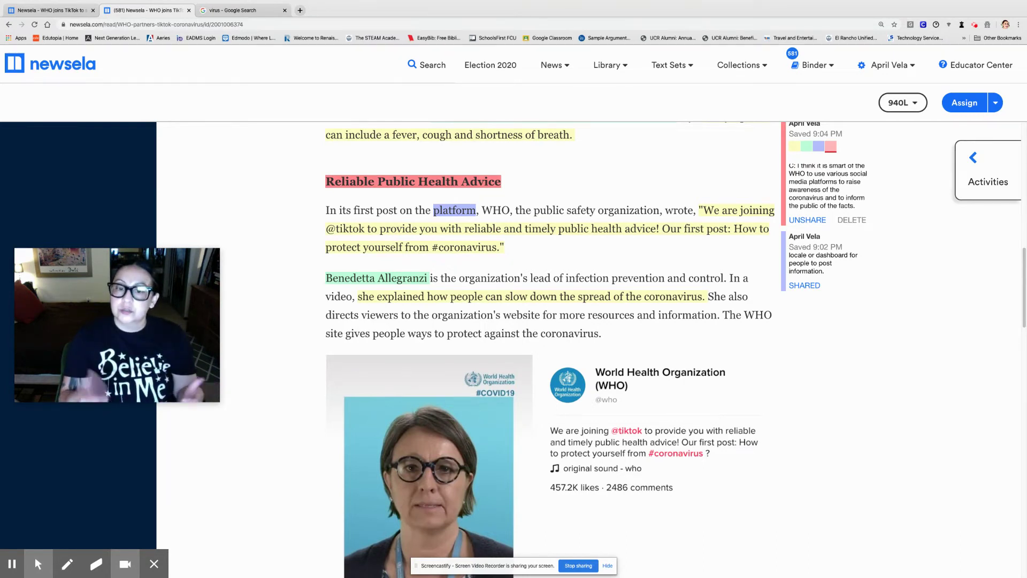
scroll(793, 505, down, 2)
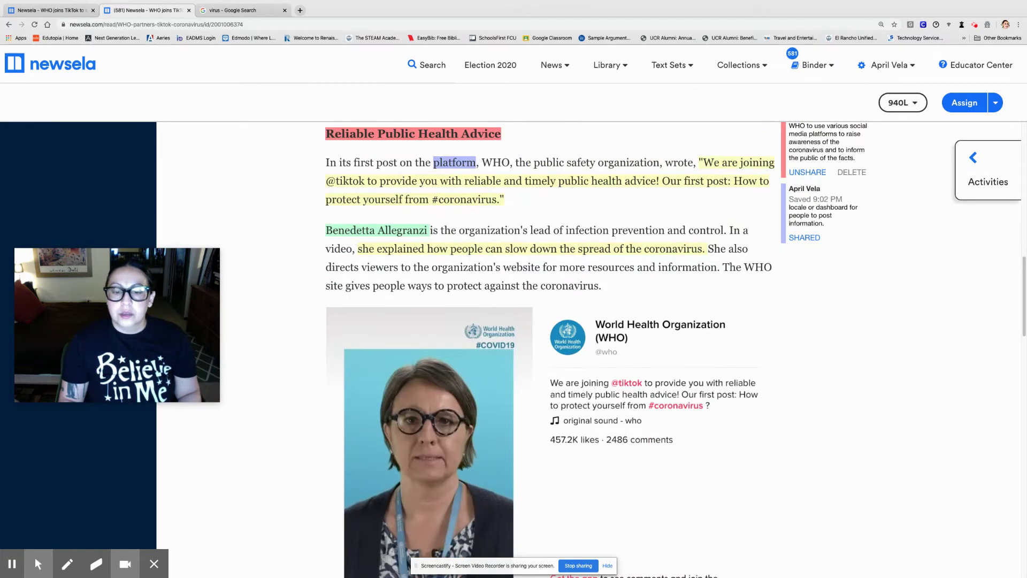
scroll(549, 350, down, 15)
scroll(549, 330, down, 1)
scroll(549, 331, up, 3)
scroll(548, 330, down, 1)
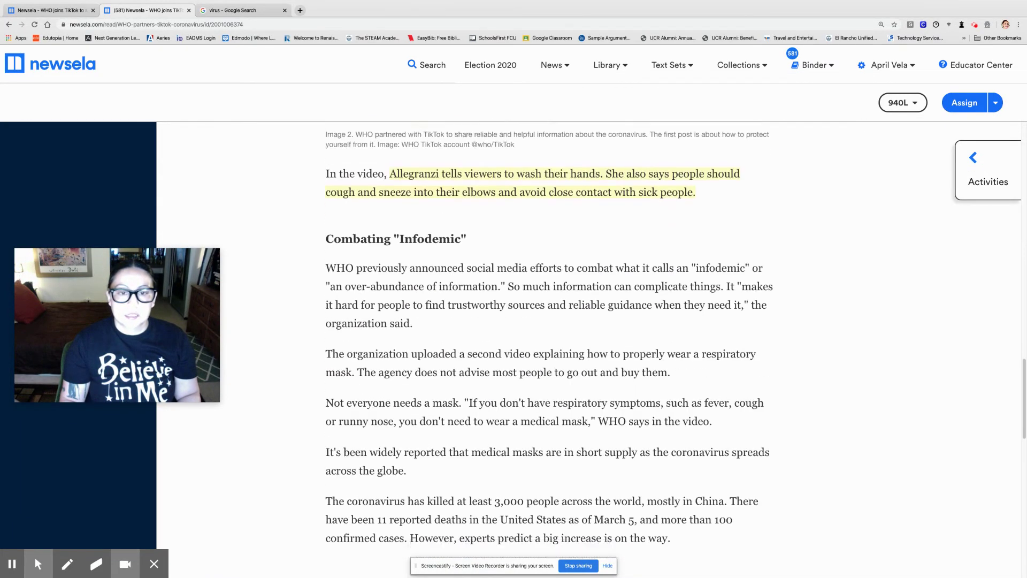
scroll(549, 330, down, 1)
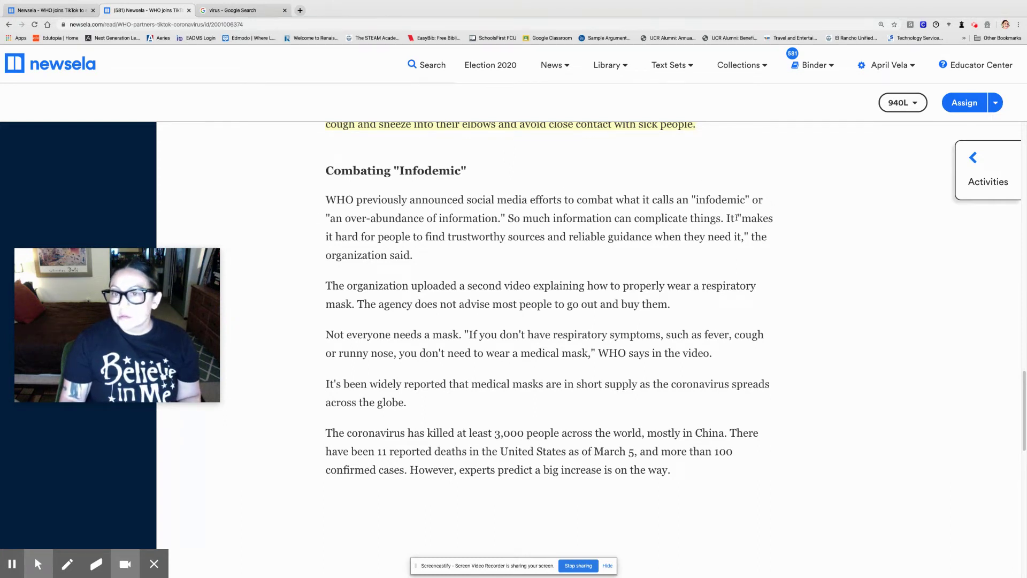
In "Combating 'Infodemic'", highlight in yellow the quotes "makes it hard for people" through "when they need it," and "an over-abundance of information.".
drag(737, 218, 750, 231)
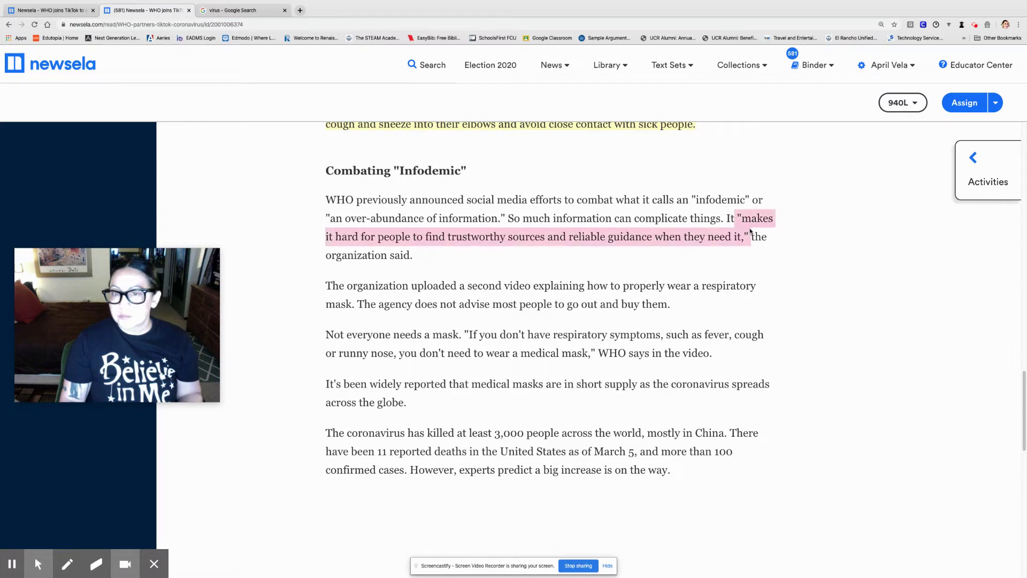
click(750, 234)
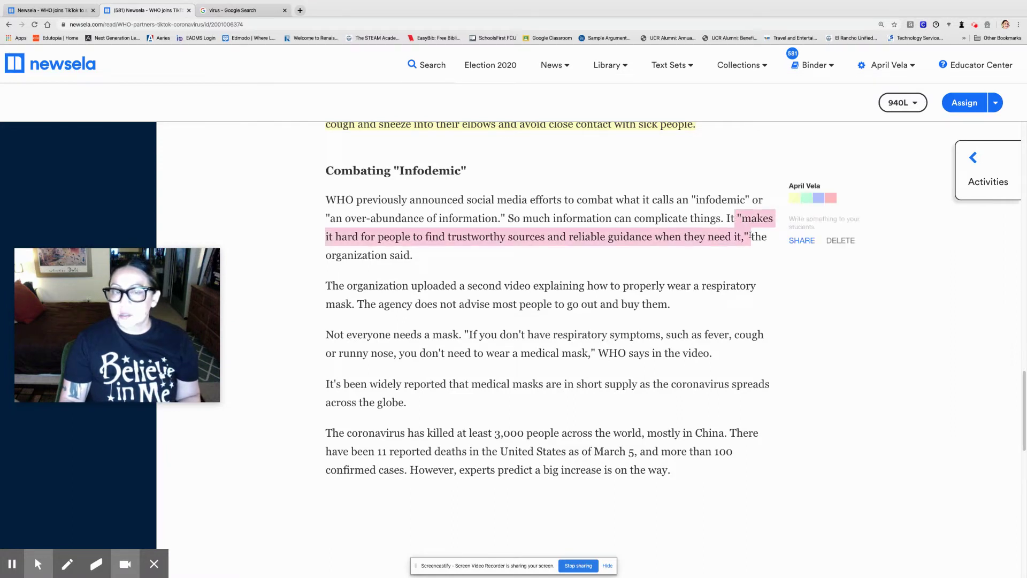
click(795, 197)
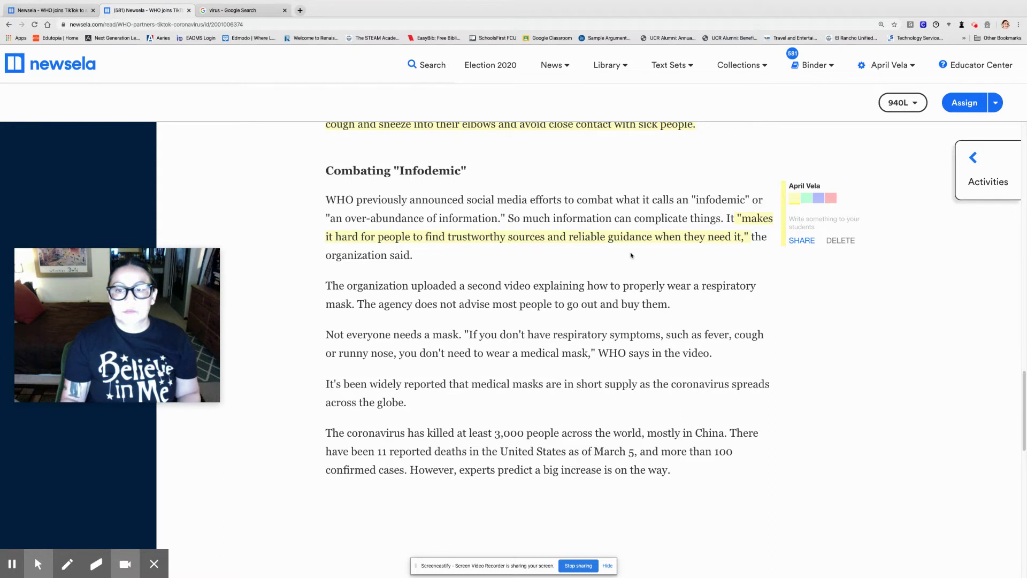
drag(326, 215, 506, 219)
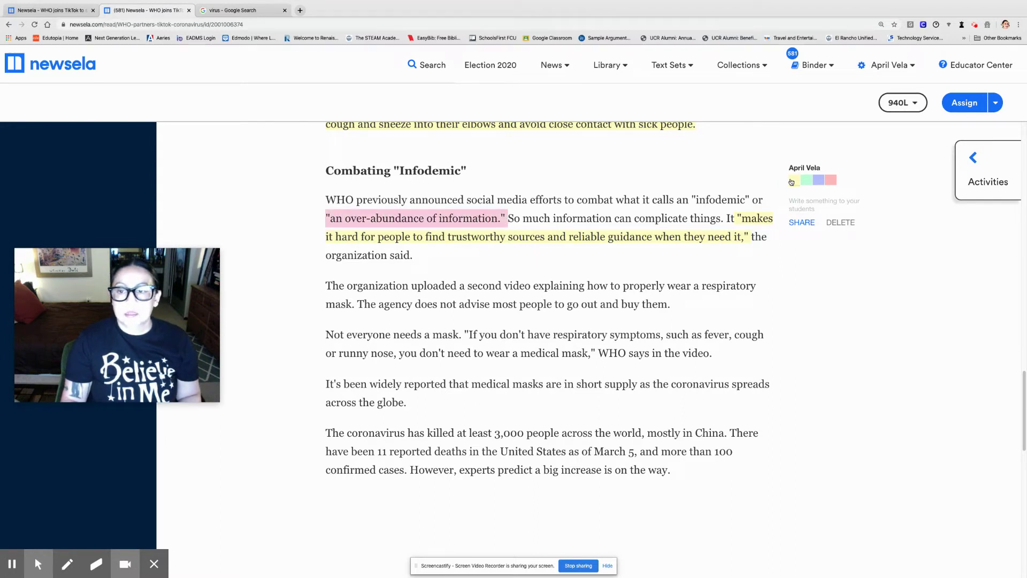
click(792, 181)
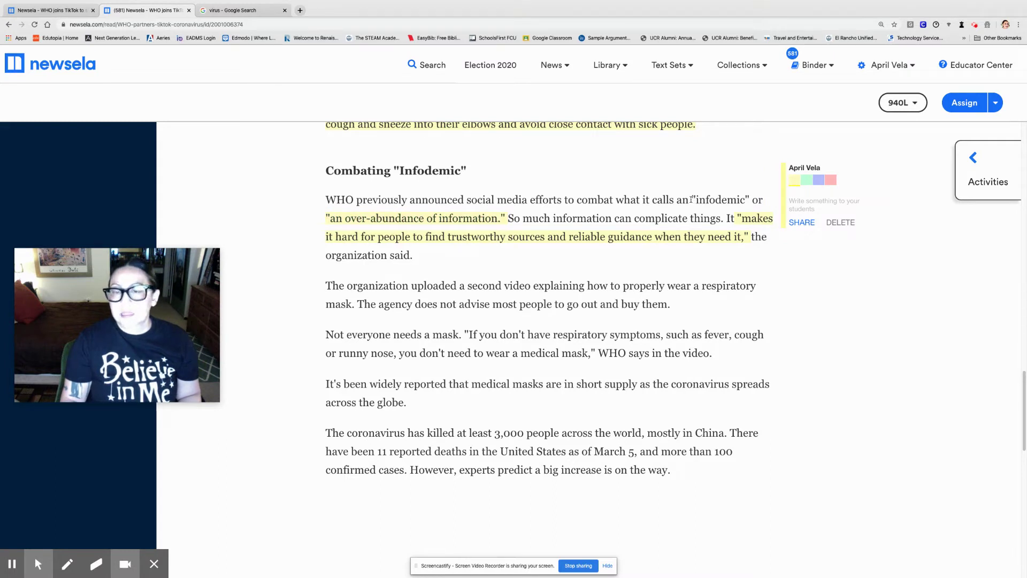
Highlight "infodemic" in blue, add the note "Infodemic: Information that is spread across the world like a pandemic." and share it with students.
drag(690, 198, 749, 200)
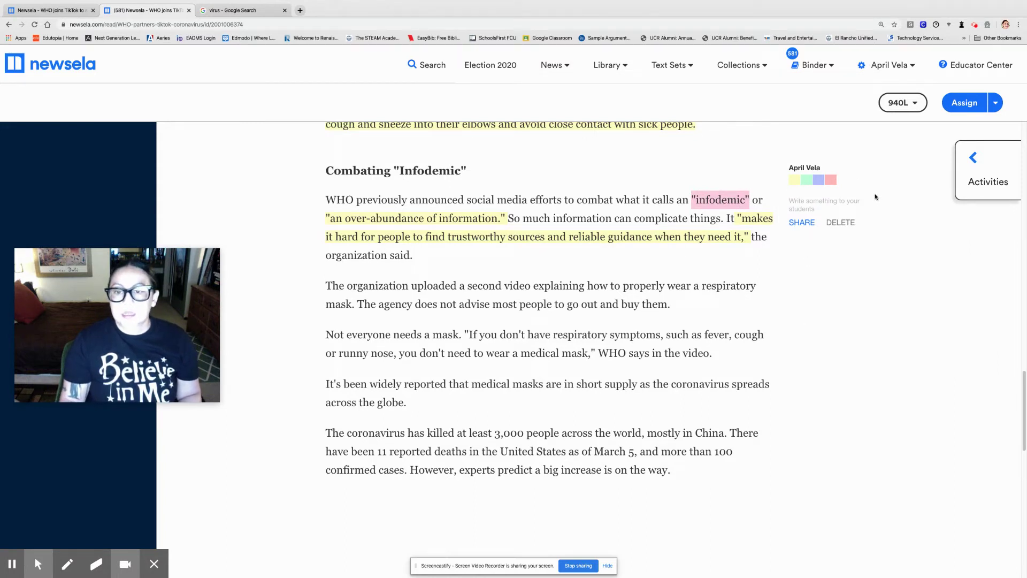
click(818, 180)
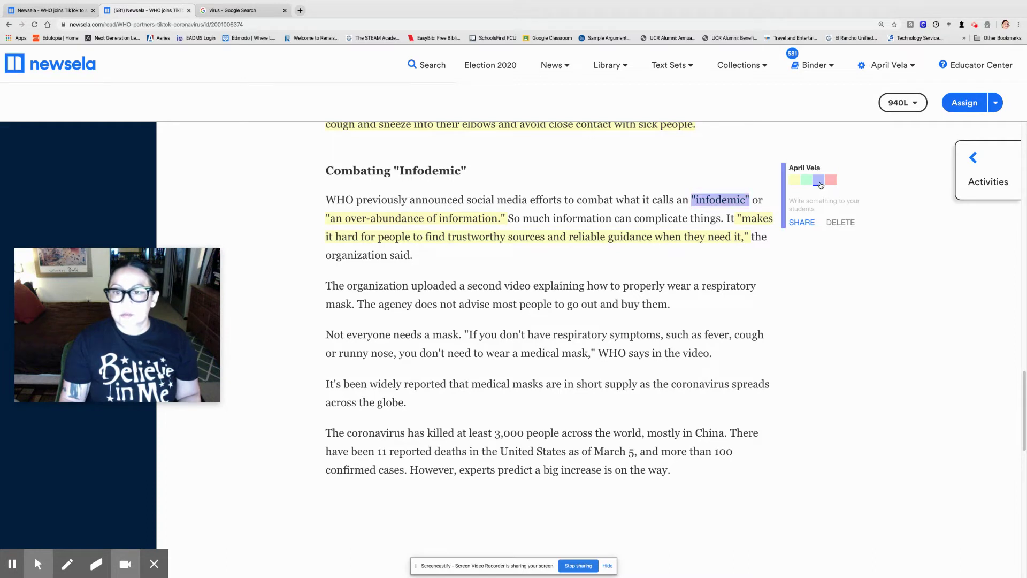
click(818, 206)
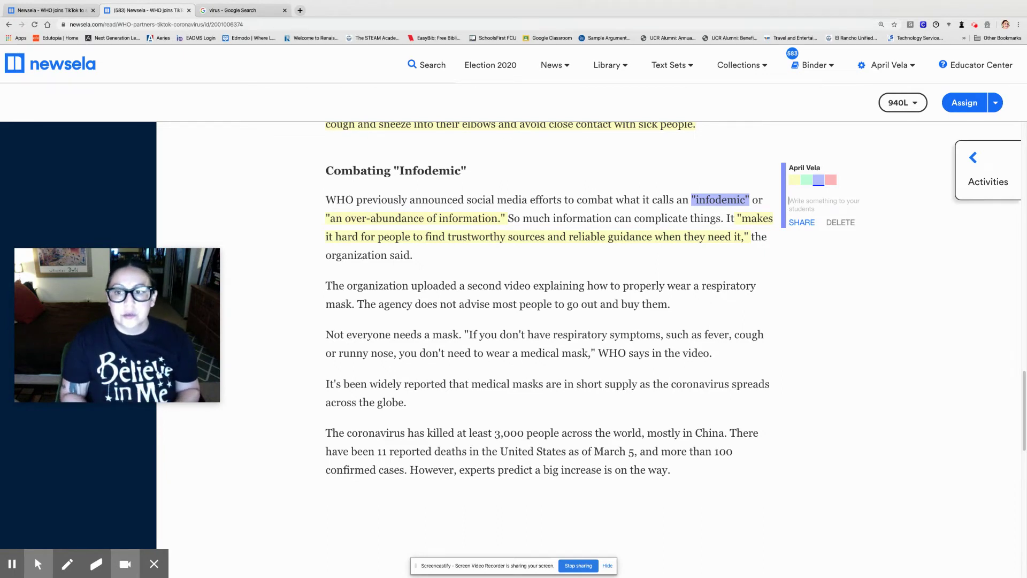
text(Info)
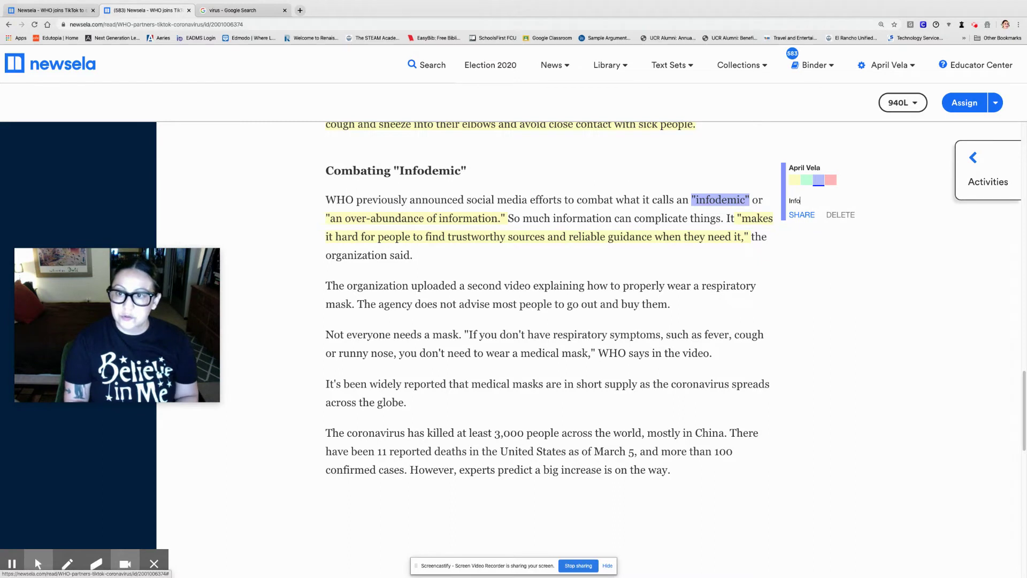
text(demic:)
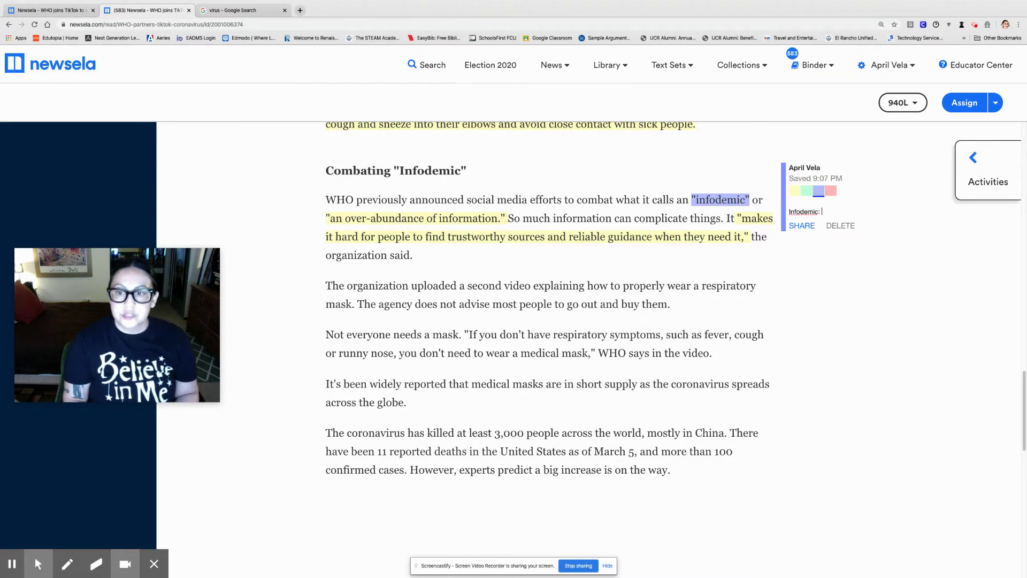
text( Information)
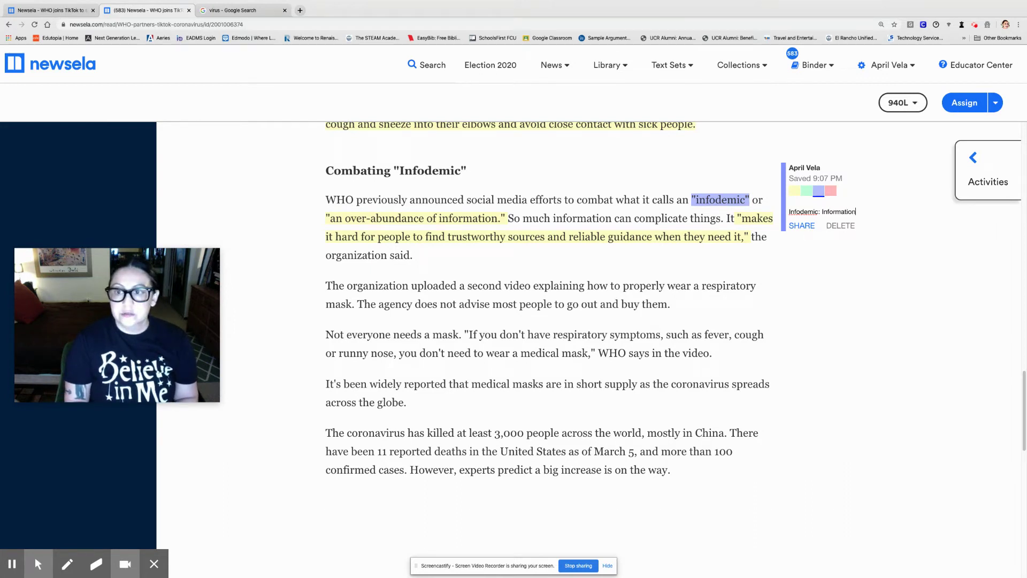
text( that is spre)
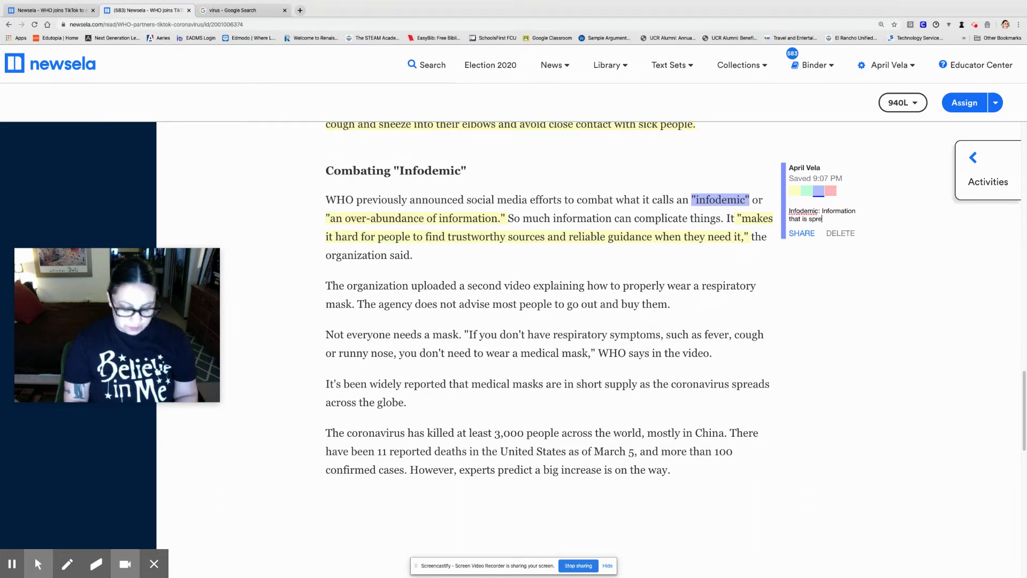
text(ad across th)
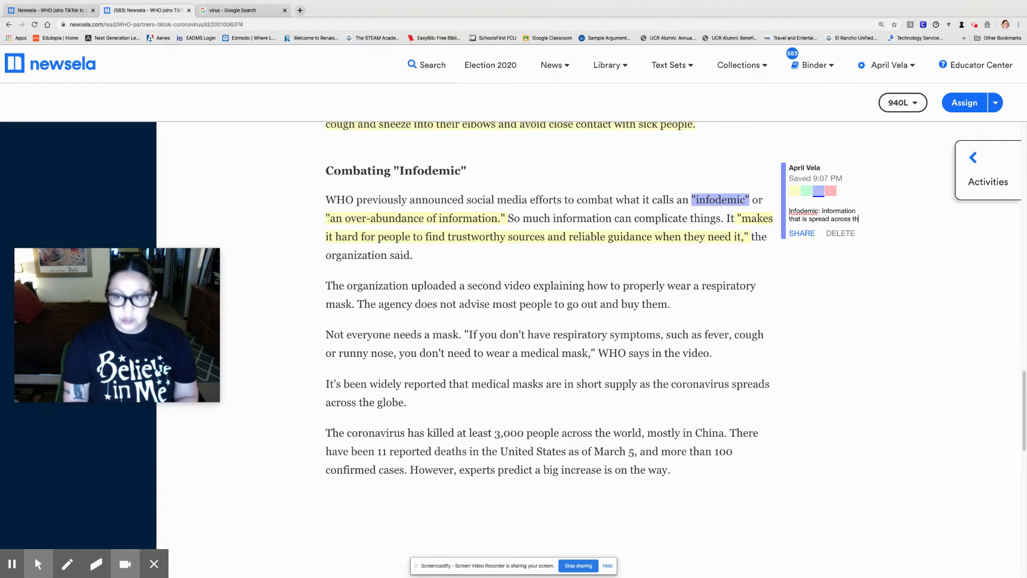
text(e world like a )
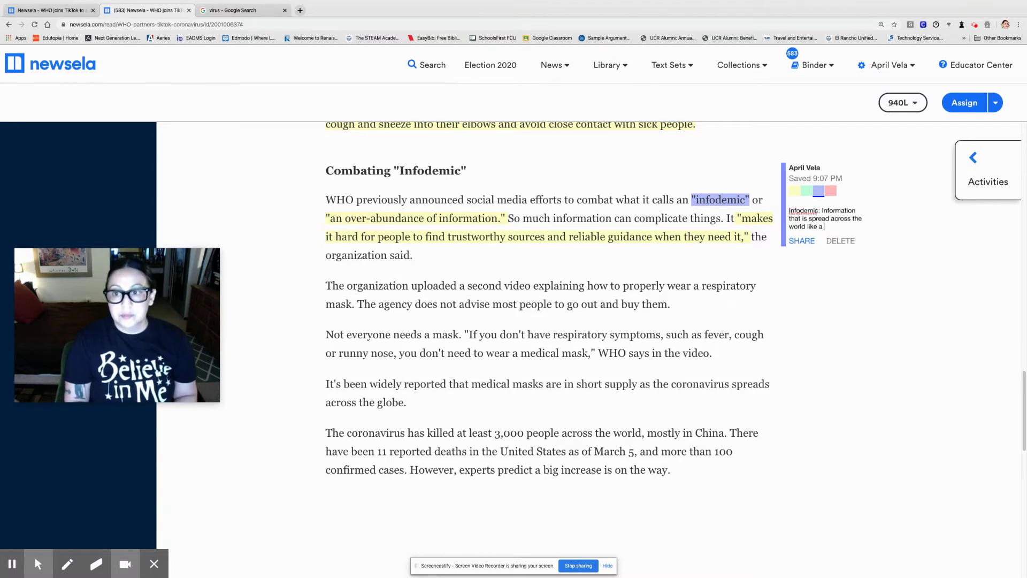
text(pandemic..)
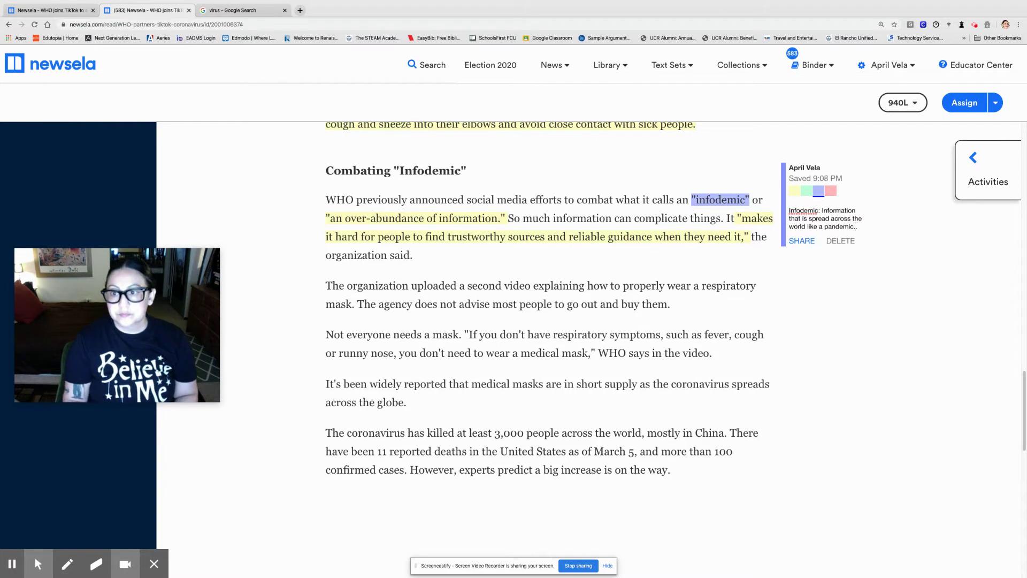
key(BackSpace)
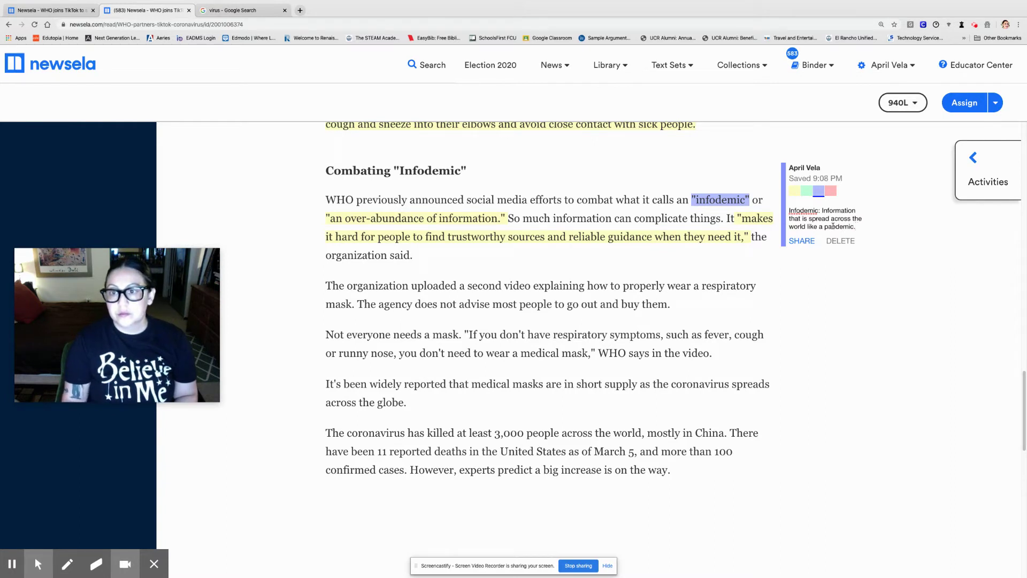
click(801, 241)
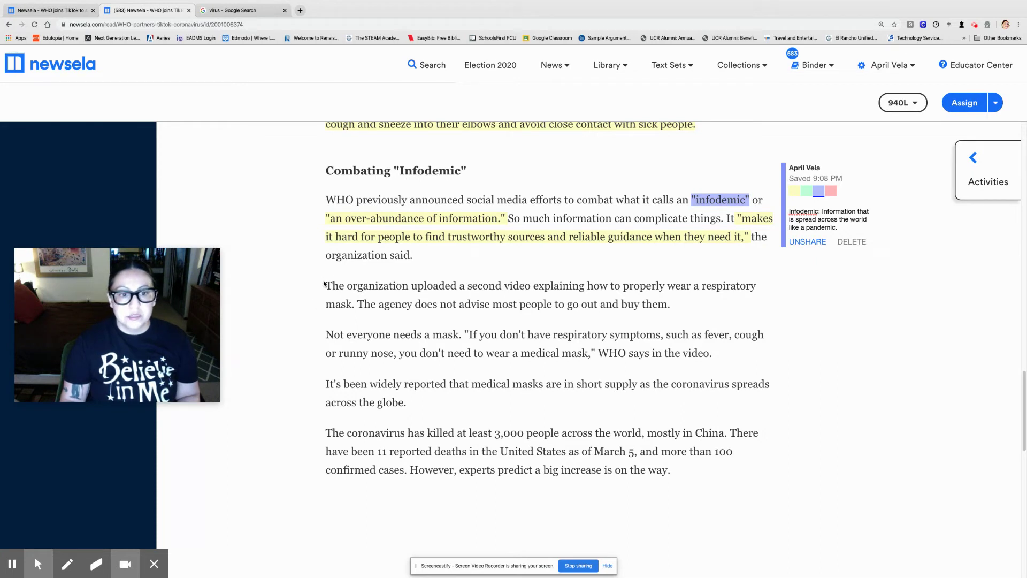
Highlight in yellow the sentence "The organization uploaded a second video explaining how to properly wear a respiratory mask.".
drag(324, 283, 355, 304)
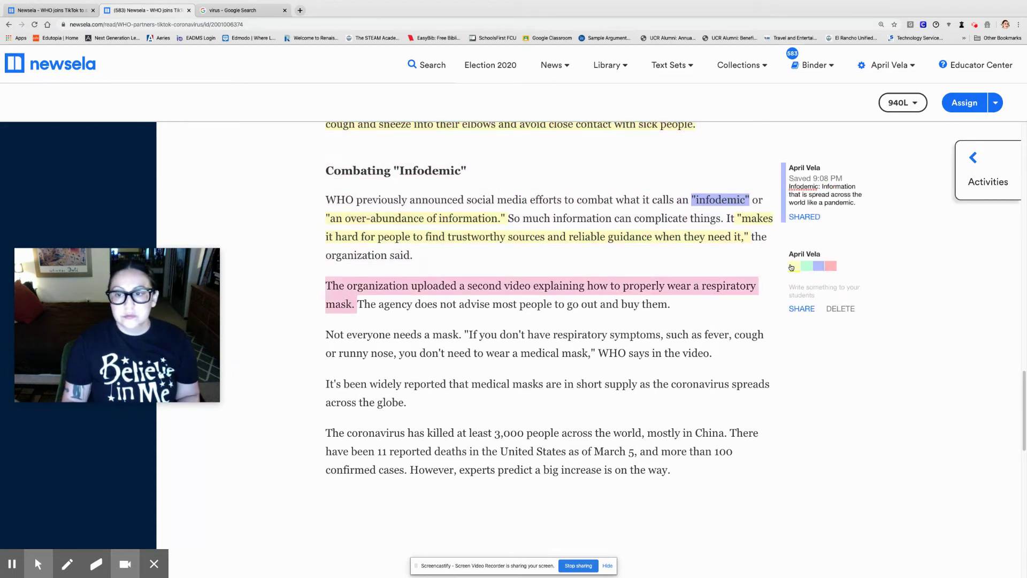
click(790, 267)
click(298, 316)
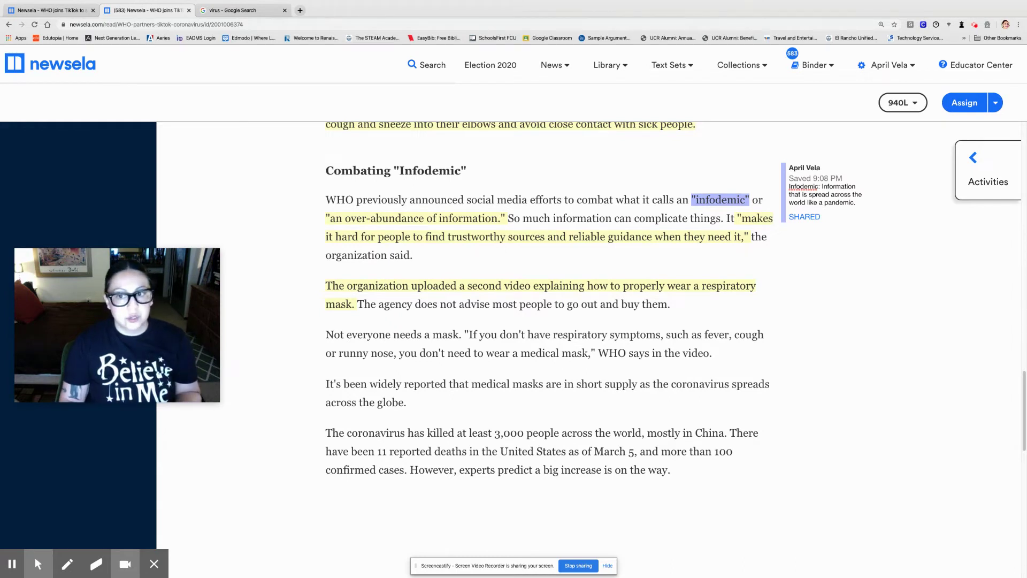
Search Google for "respiratory mask", look at the pictured masks, and return to the Newsela article.
click(237, 11)
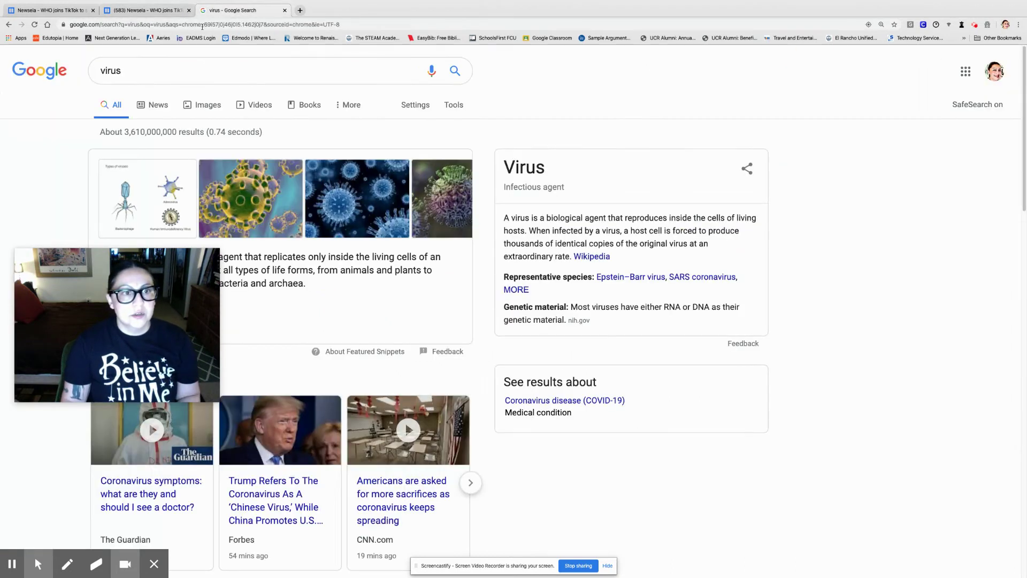
double_click(160, 76)
text(resp)
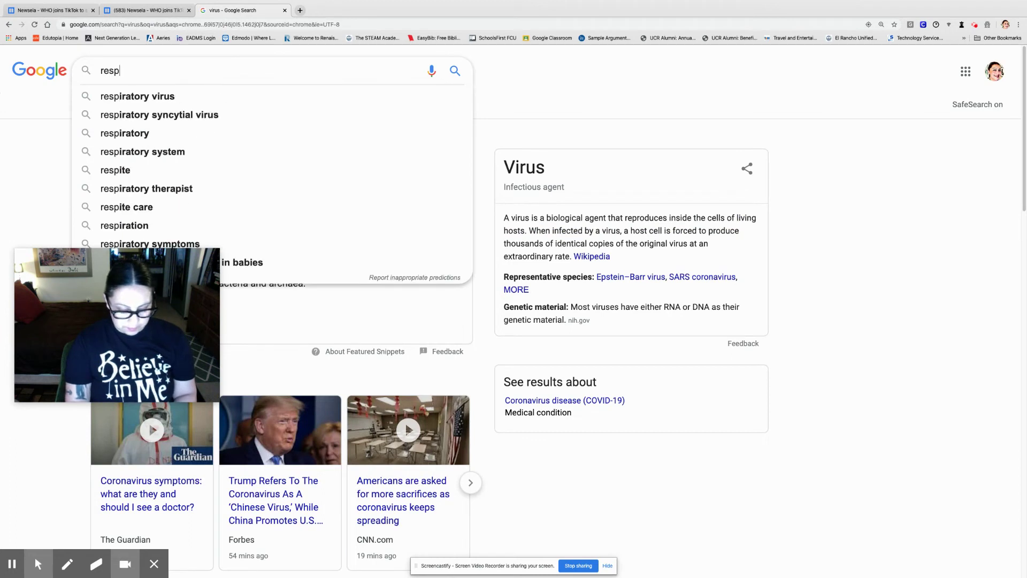
text(iratory mask)
key(Return)
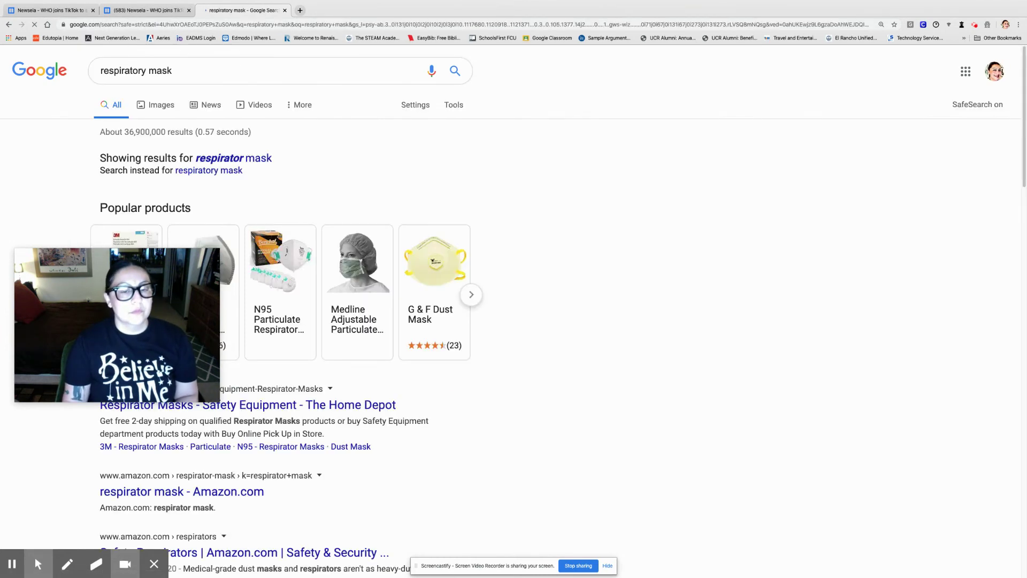
click(162, 104)
drag(167, 269, 307, 385)
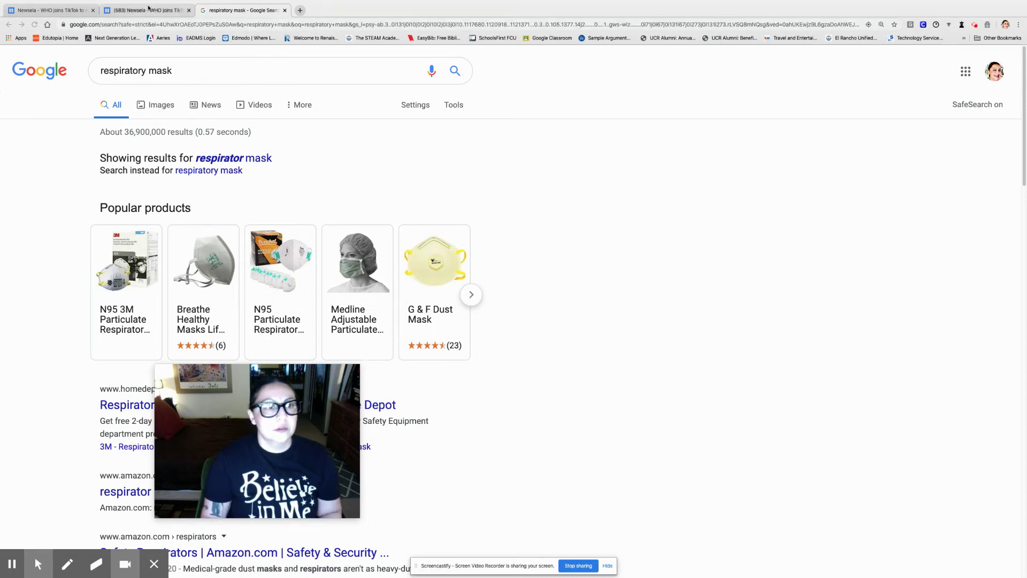
click(149, 9)
drag(232, 369, 134, 229)
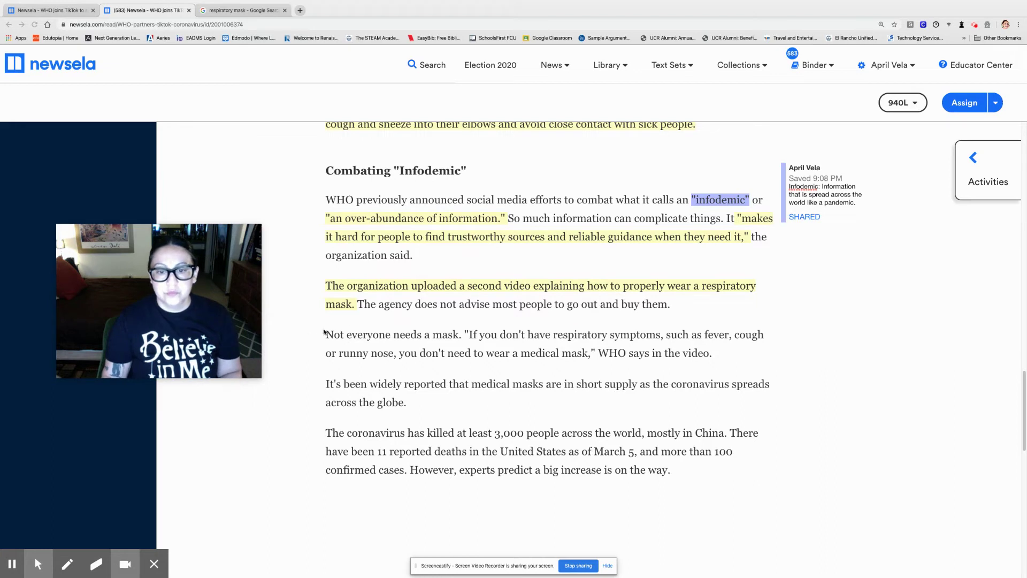
Highlight in yellow the quote from "If you don't have respiratory symptoms" through "medical mask," and the sentence about medical masks being in short supply.
drag(463, 335, 603, 362)
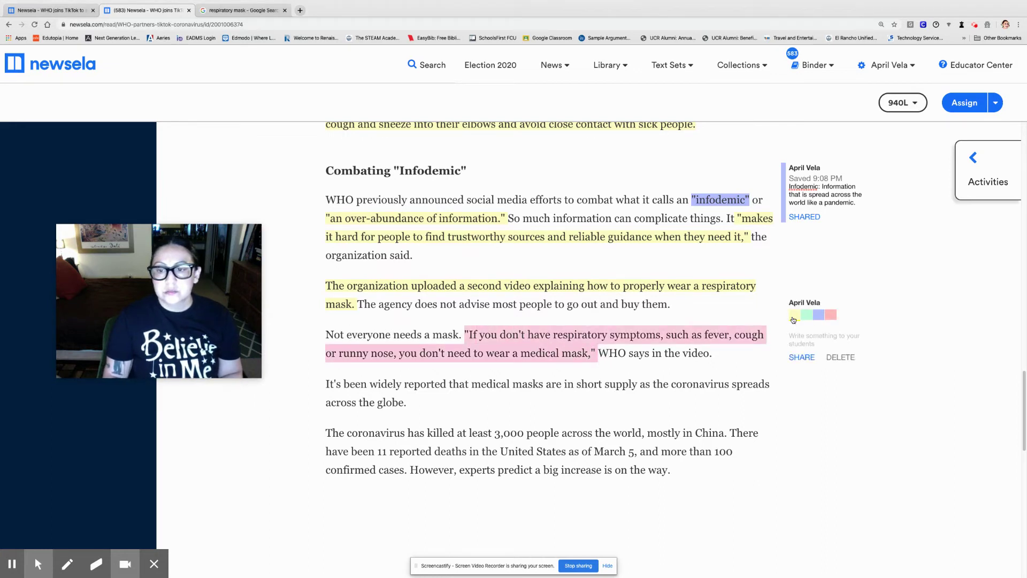
click(634, 359)
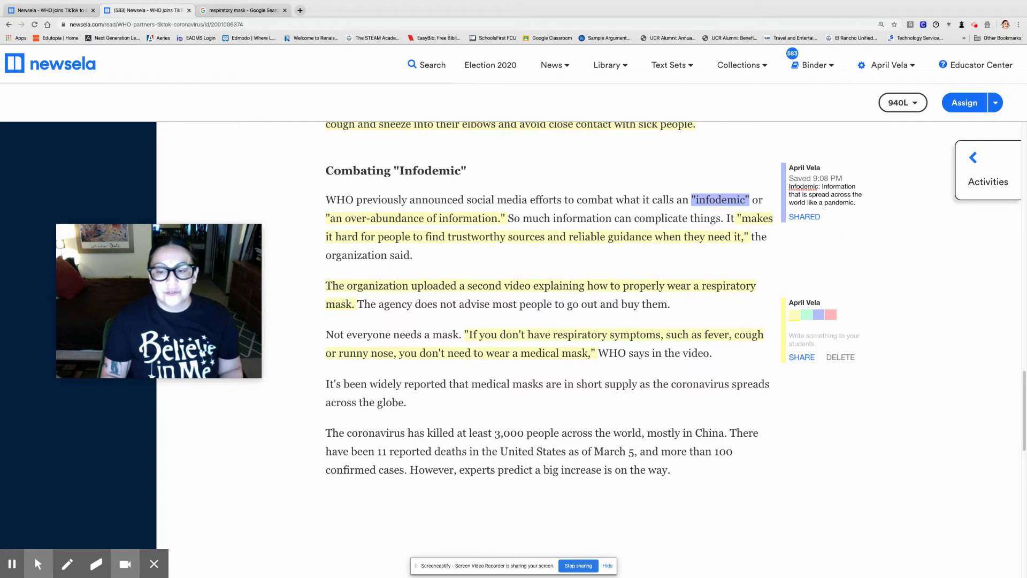
drag(325, 384, 407, 401)
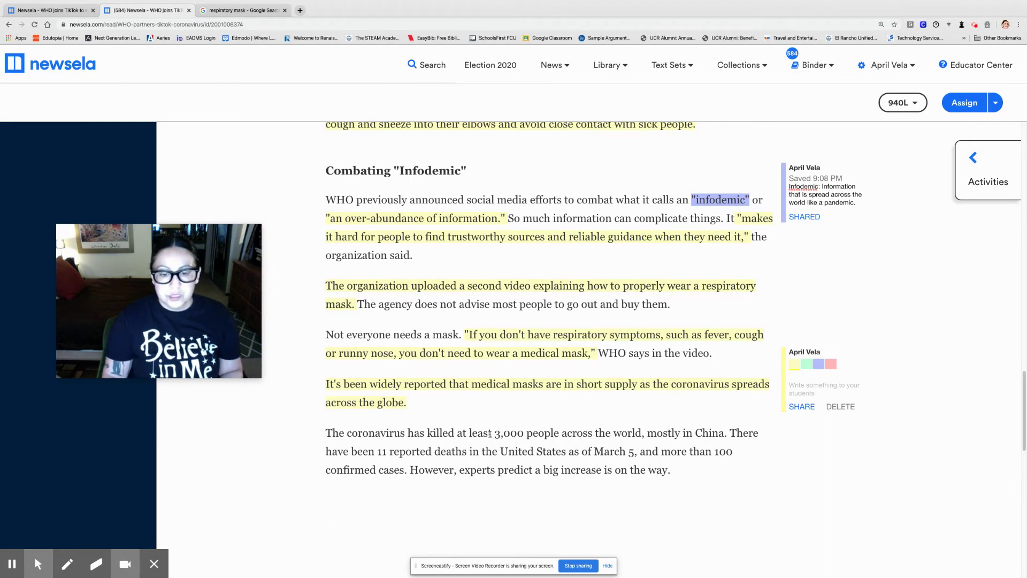
Highlight "coronavirus has killed at least 3,000 people" in yellow in the last paragraph.
drag(492, 433, 560, 427)
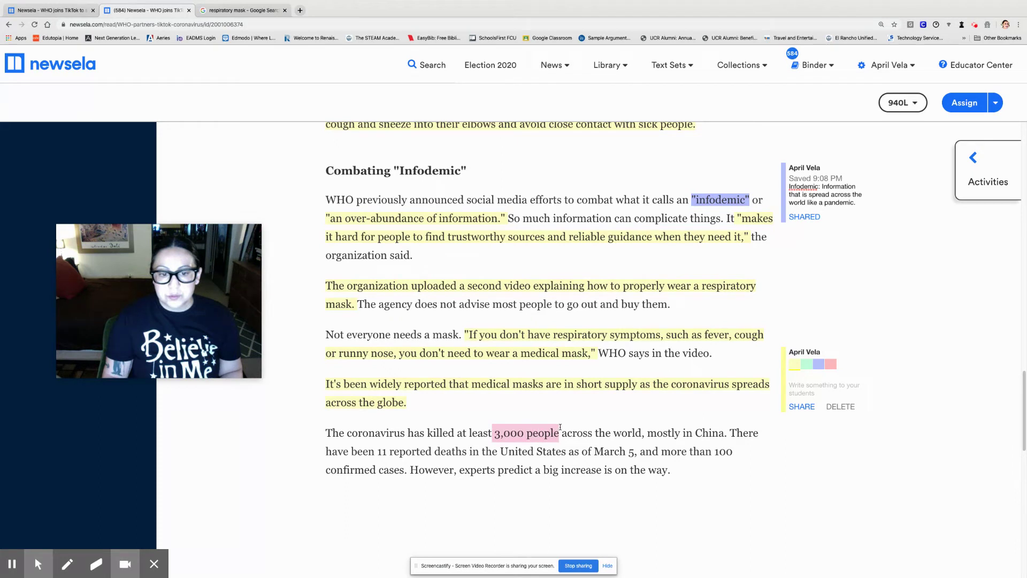
click(399, 444)
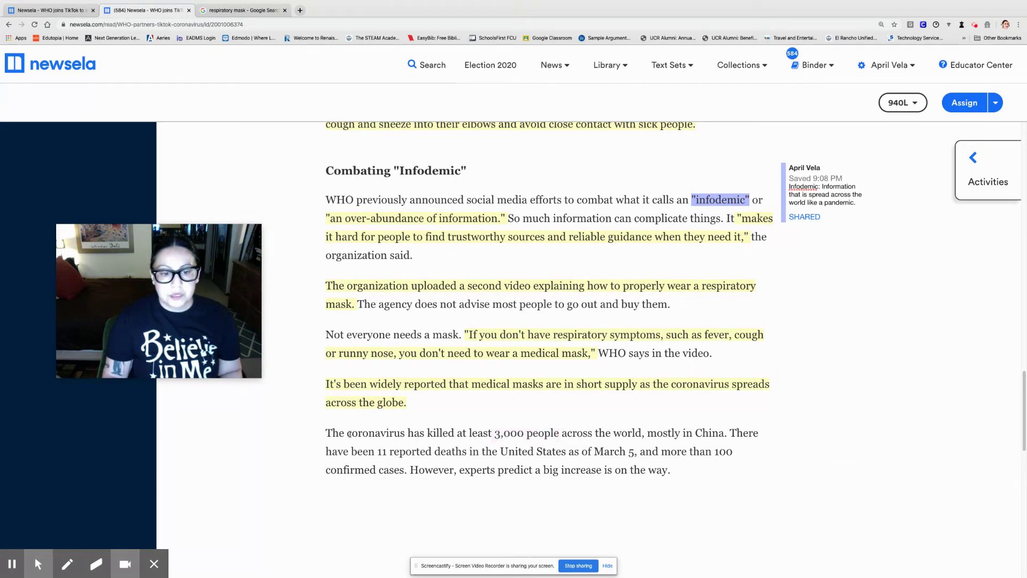
drag(349, 433, 560, 433)
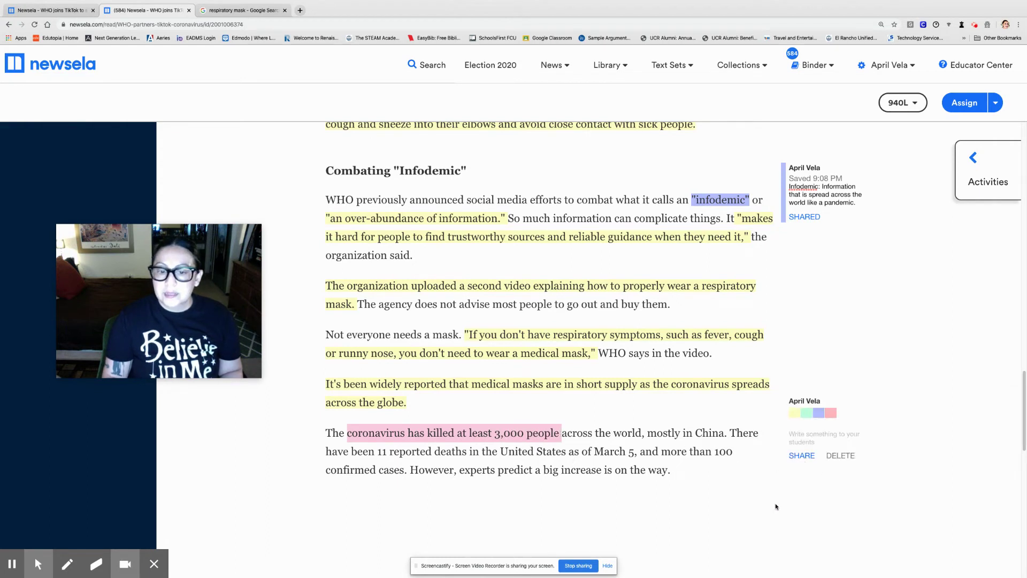
click(795, 415)
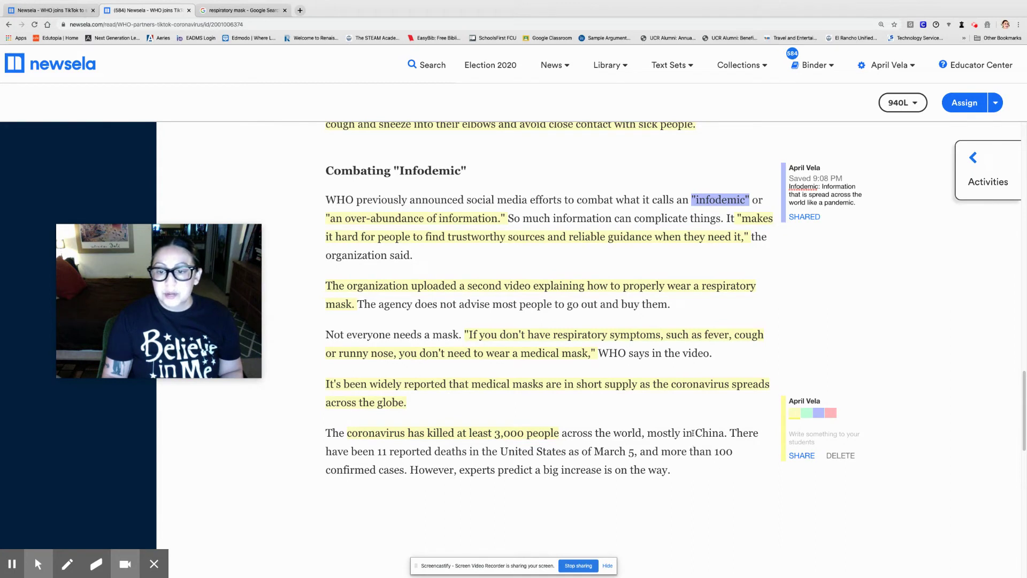
Highlight "China", "11 reported deaths in the United States as of March 5" and "100 confirmed cases" in green in the last paragraph.
drag(693, 433, 724, 433)
click(806, 414)
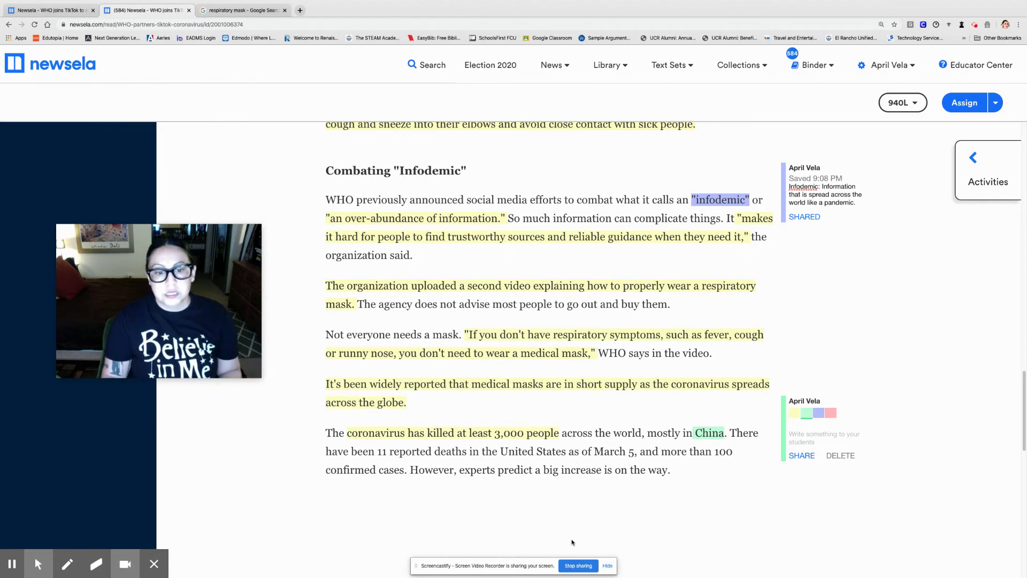
drag(378, 452, 635, 452)
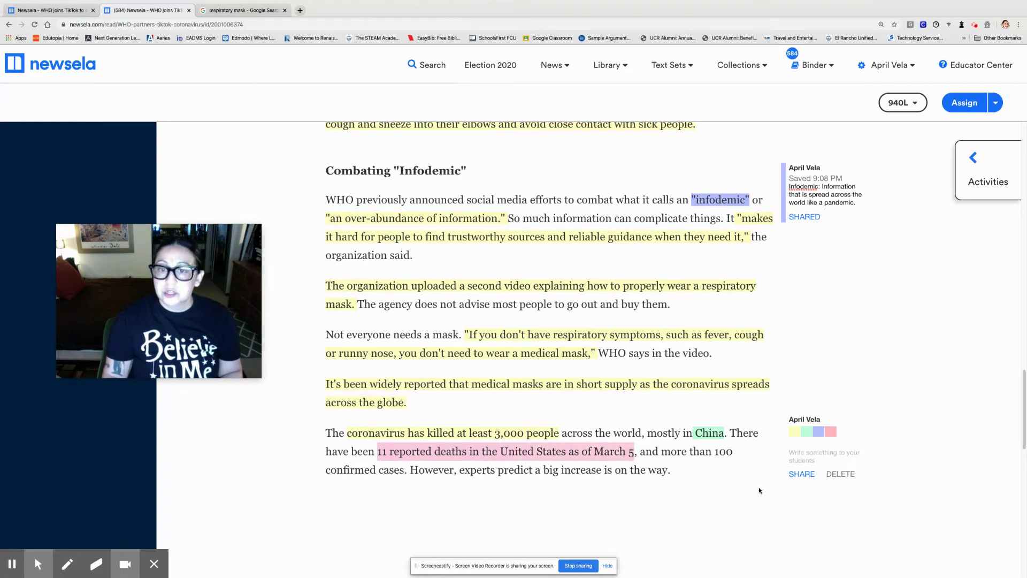
click(807, 431)
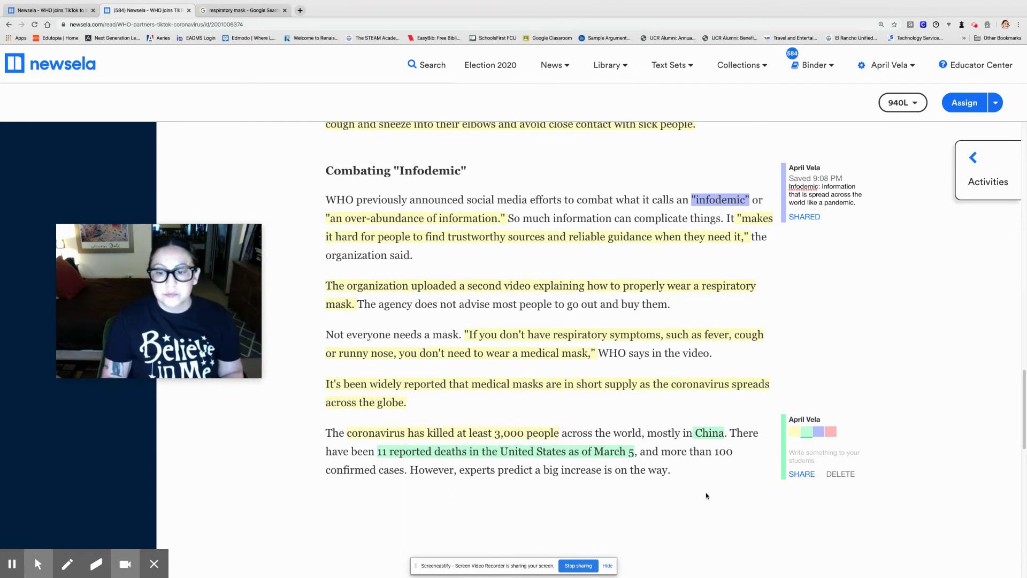
drag(734, 454, 404, 470)
click(807, 433)
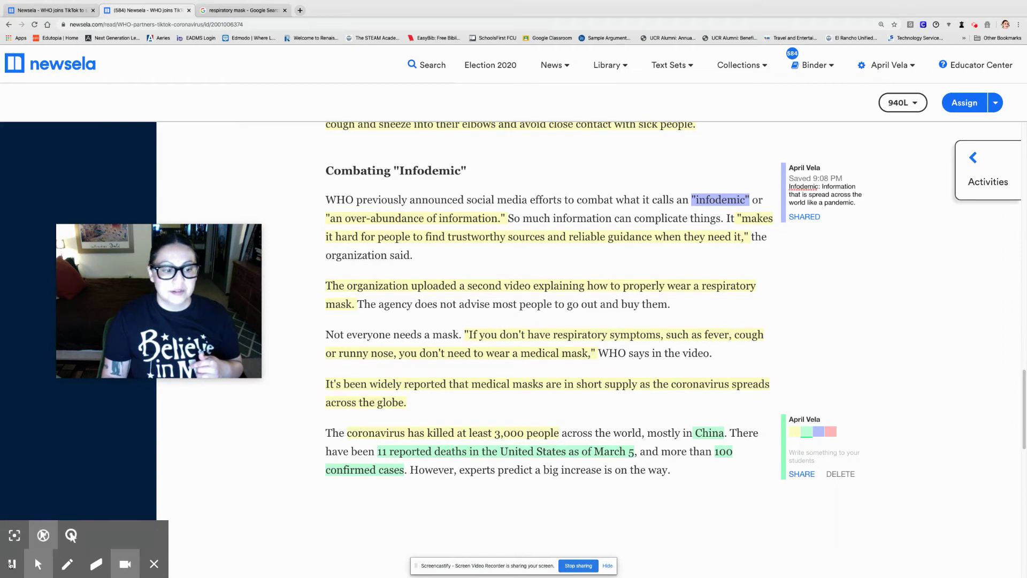
click(11, 564)
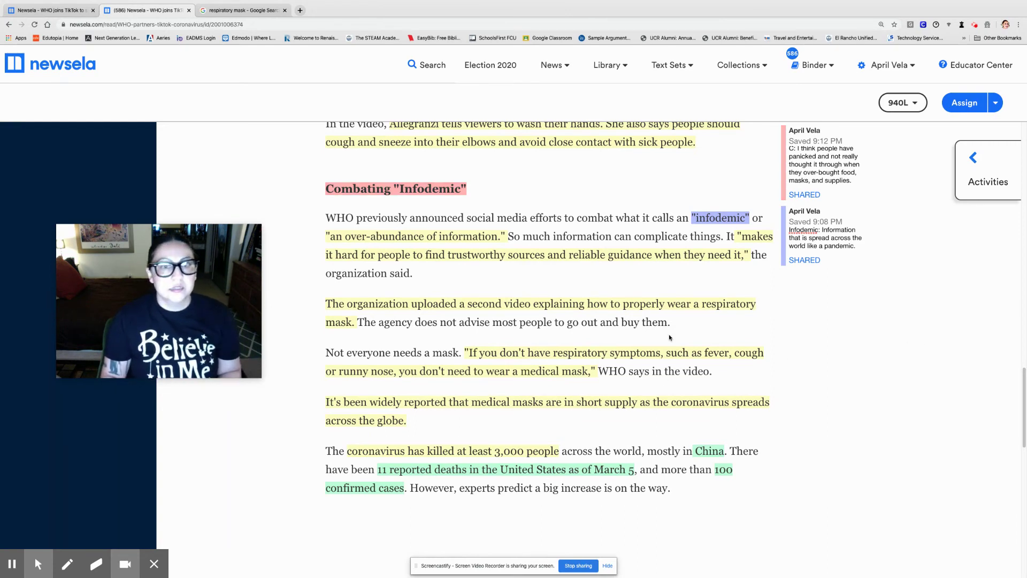
Show the article's activities, switch to the student view's Write activity, and enlarge the page to 200% to read the writing prompt.
click(985, 161)
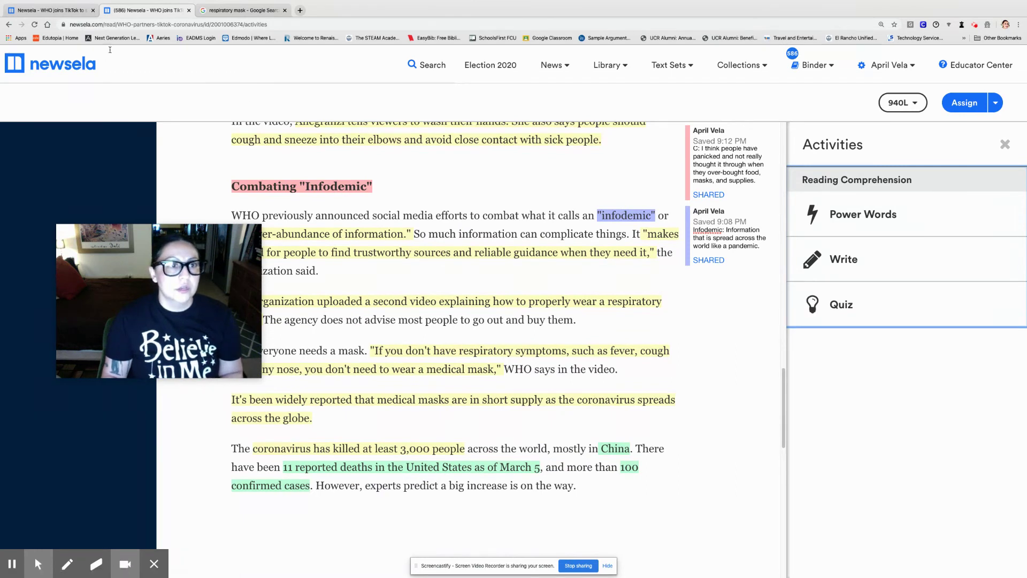
click(61, 12)
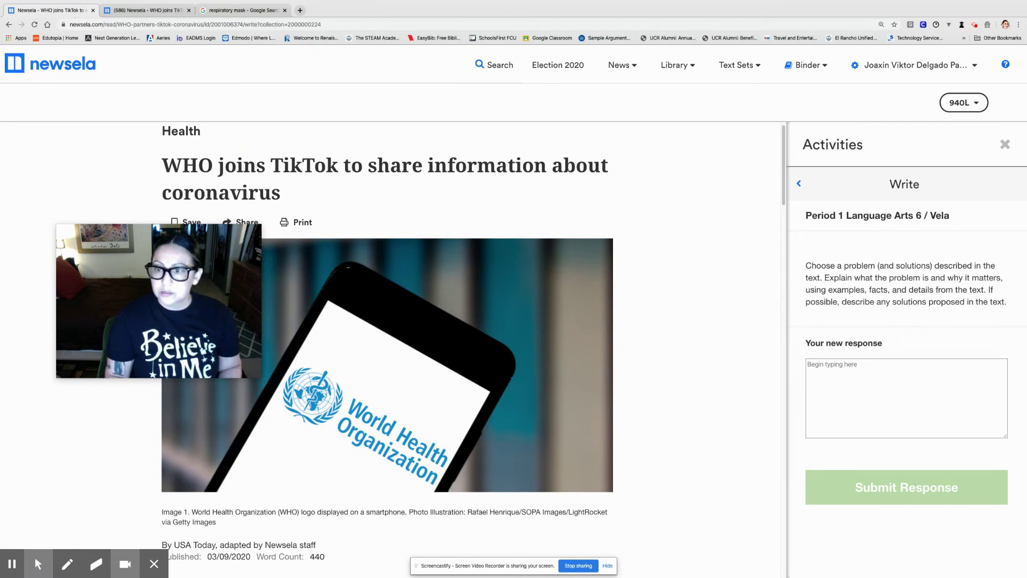
key(super+equal)
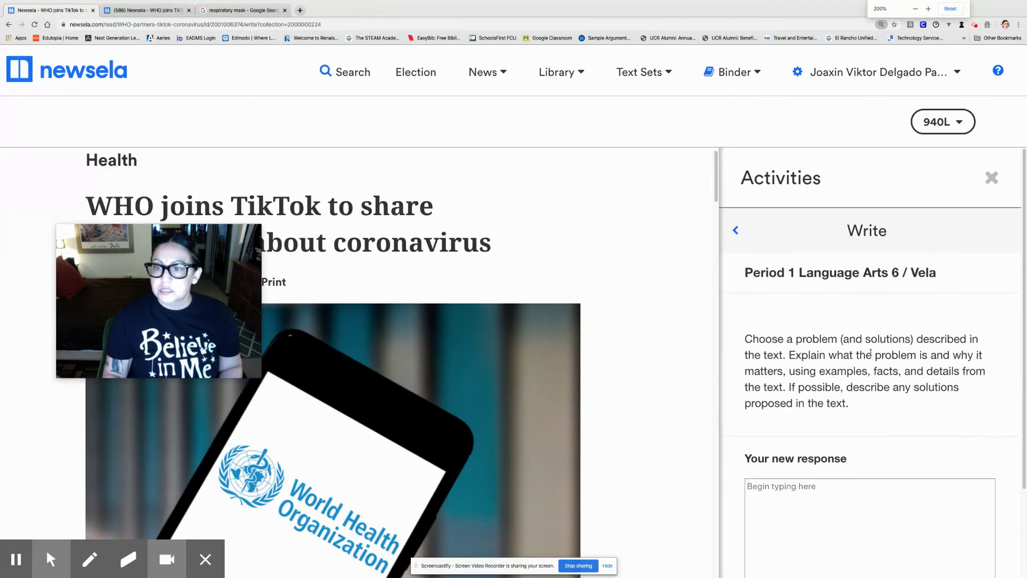
scroll(862, 388, down, 1)
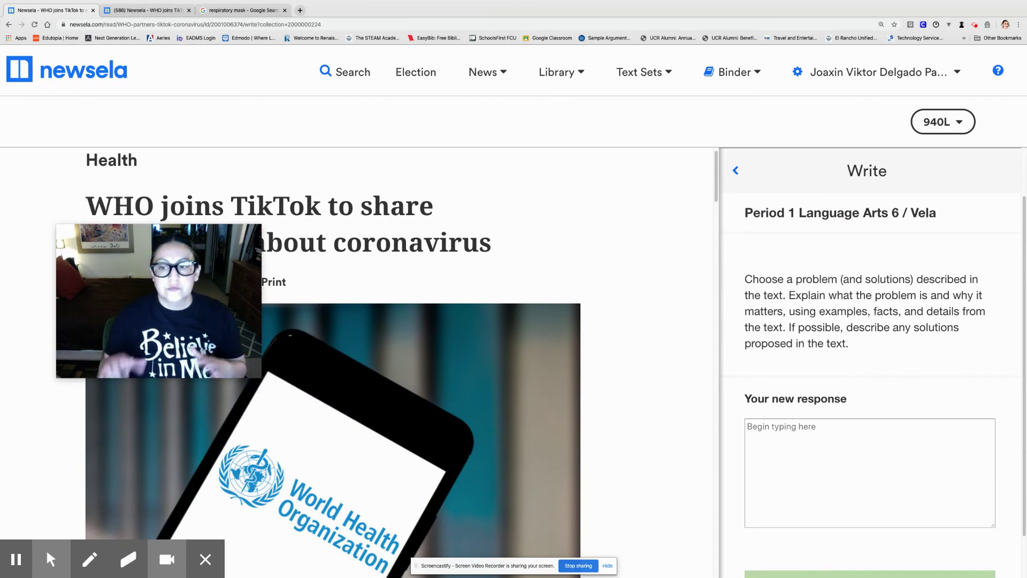
mouse_move(234, 256)
drag(234, 257, 205, 376)
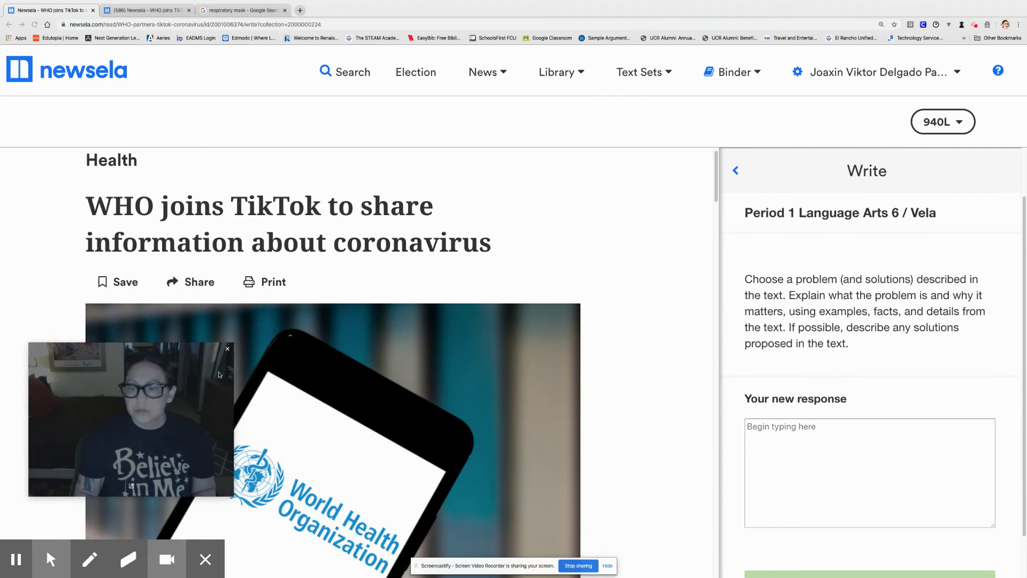
scroll(798, 389, down, 2)
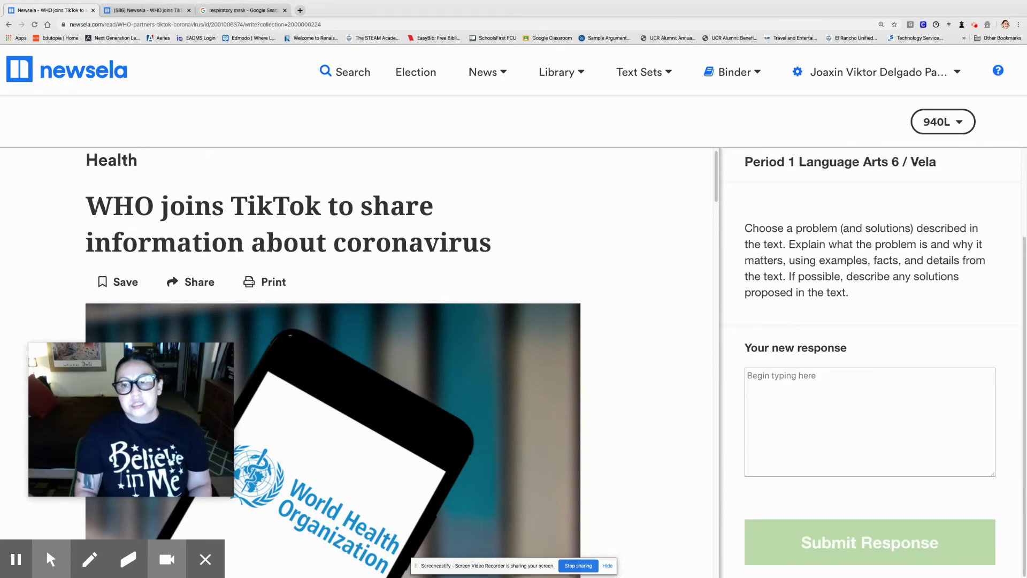
Enter the outline labels "(Say)", "(show)" and "(so)" on three separate lines of the new Write response.
click(747, 376)
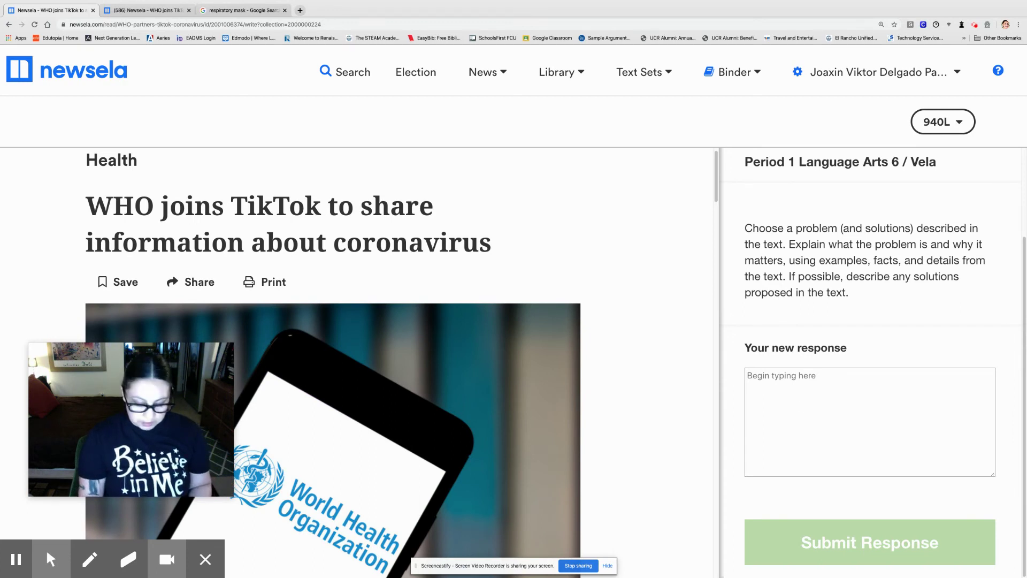
click(807, 408)
text((Say))
key(Return)
text((show))
key(Return)
text(S9)
key(BackSpace)
key(BackSpace)
text((so))
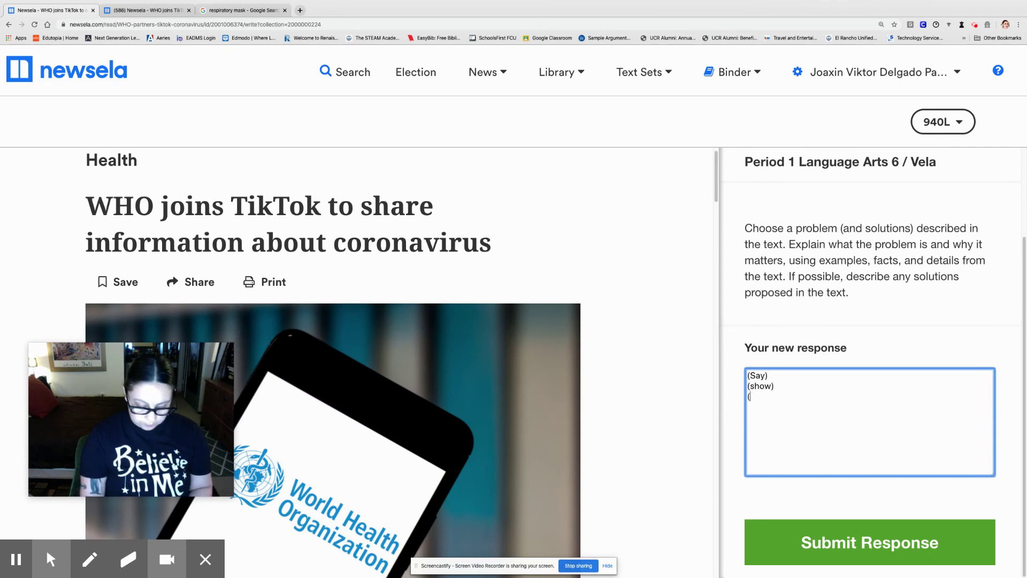
Capitalize the last two outline labels in the response so they read "(Show)" and "(So)".
key(Left)
key(Left)
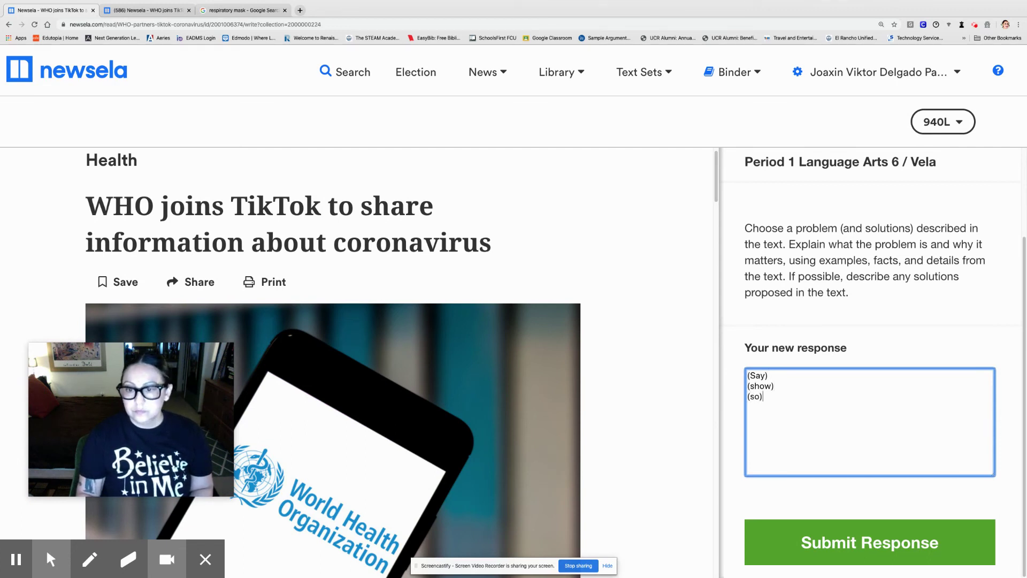
text(S)
key(Up)
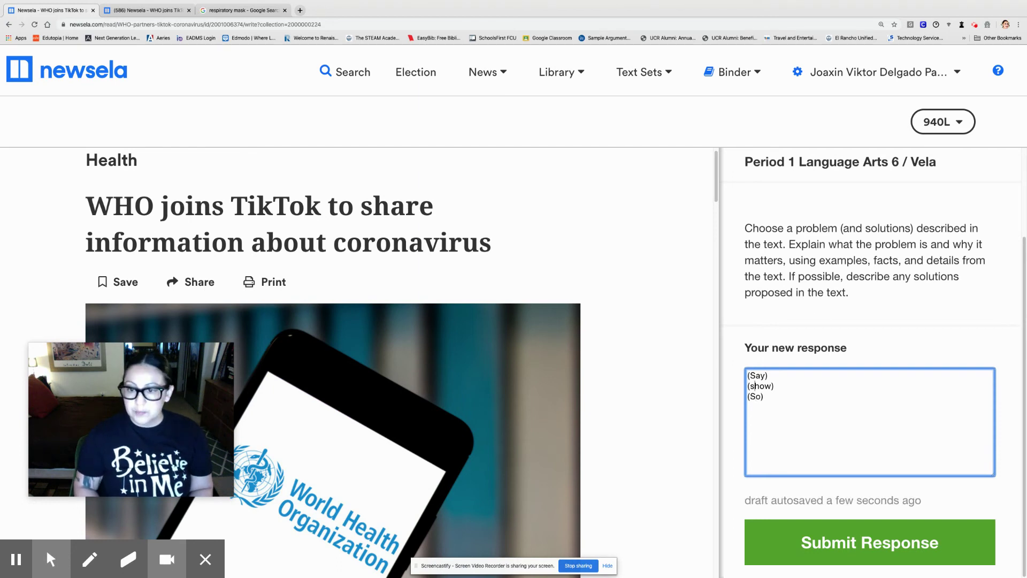
key(BackSpace)
text(S)
Add the guiding question "What is one problem according to the text?" after the "(Say)" label.
click(814, 378)
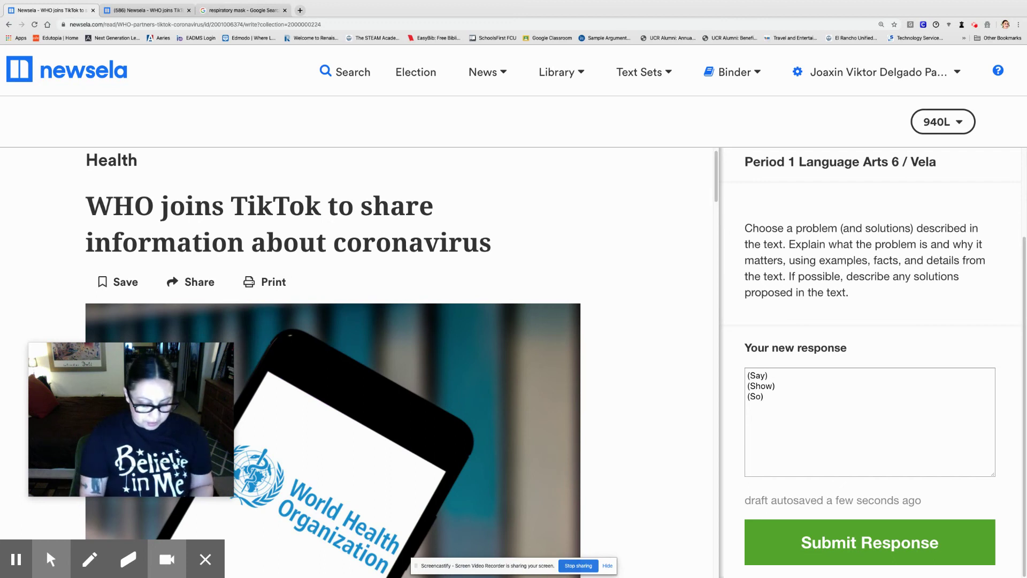
text(What is one problem according )
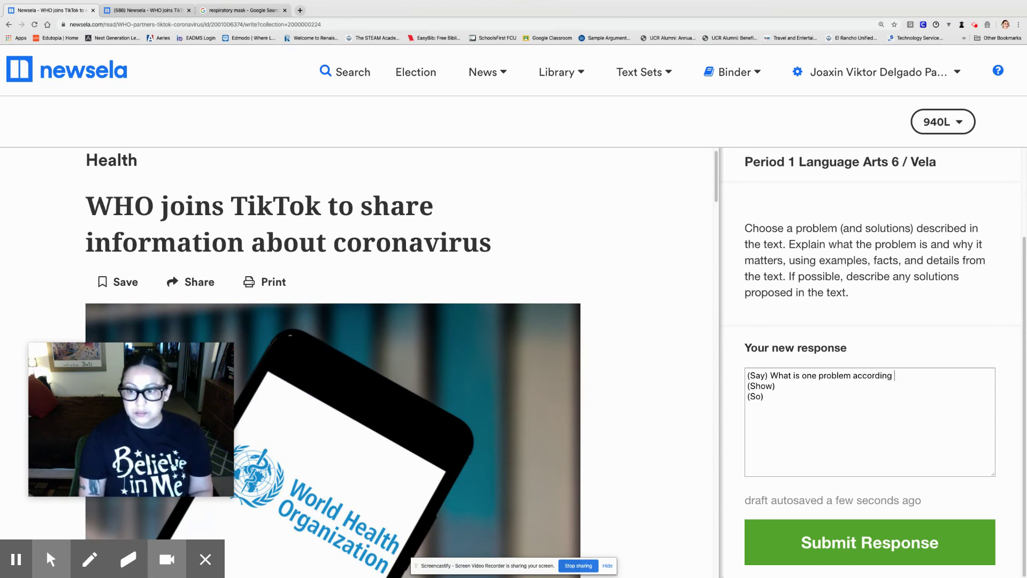
text(to the text?)
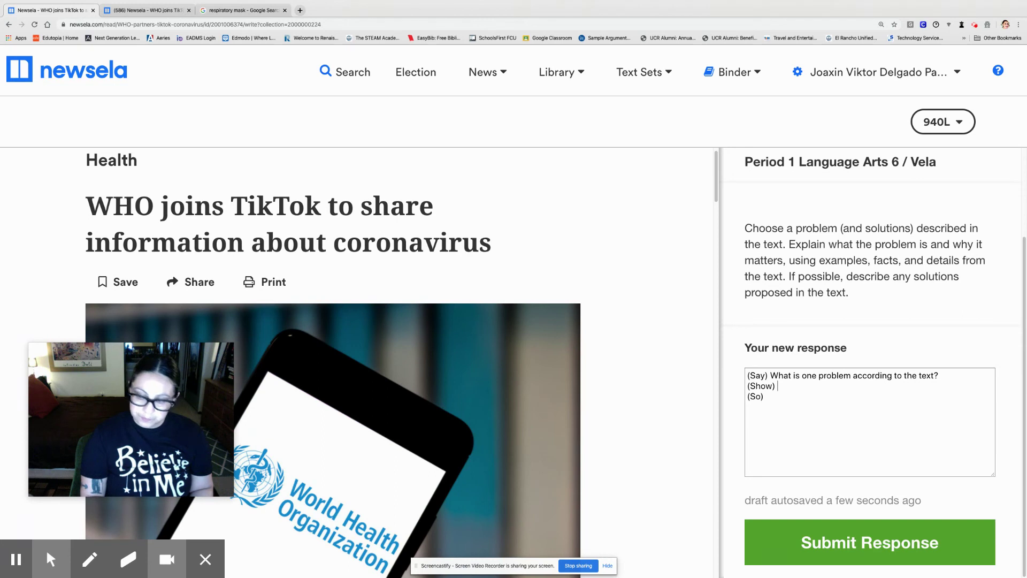
Add the instruction "Provide 2-3 examples from the text to explain the problem." after the "(Show)" label.
text(Provi)
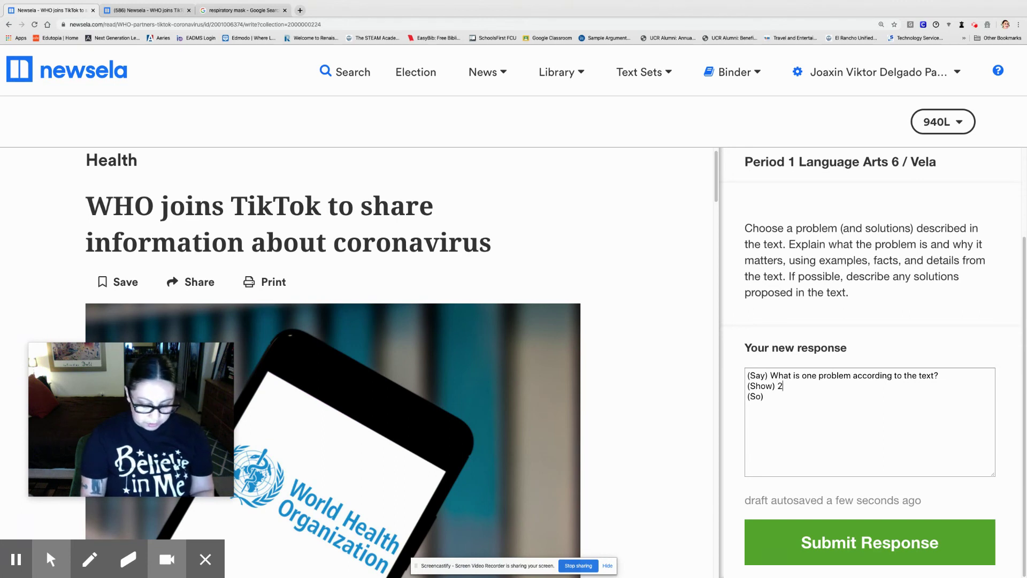
text(de )
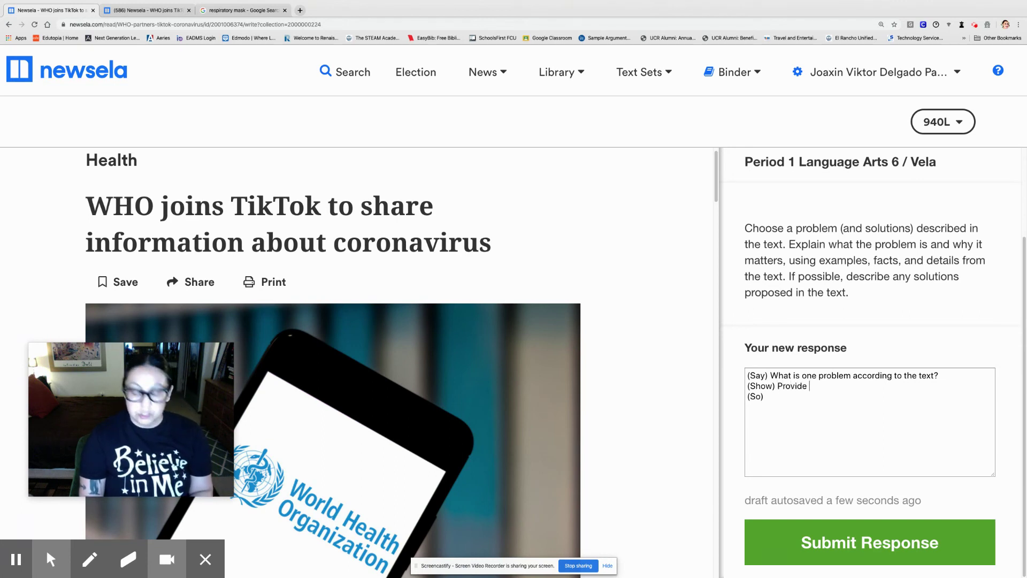
text(2-3 exampl)
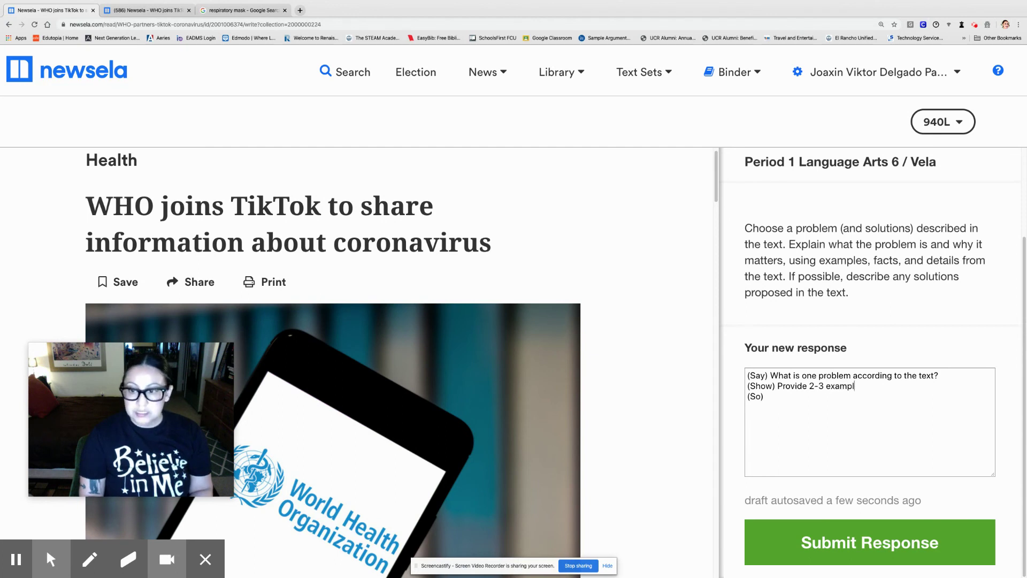
text(es from the te)
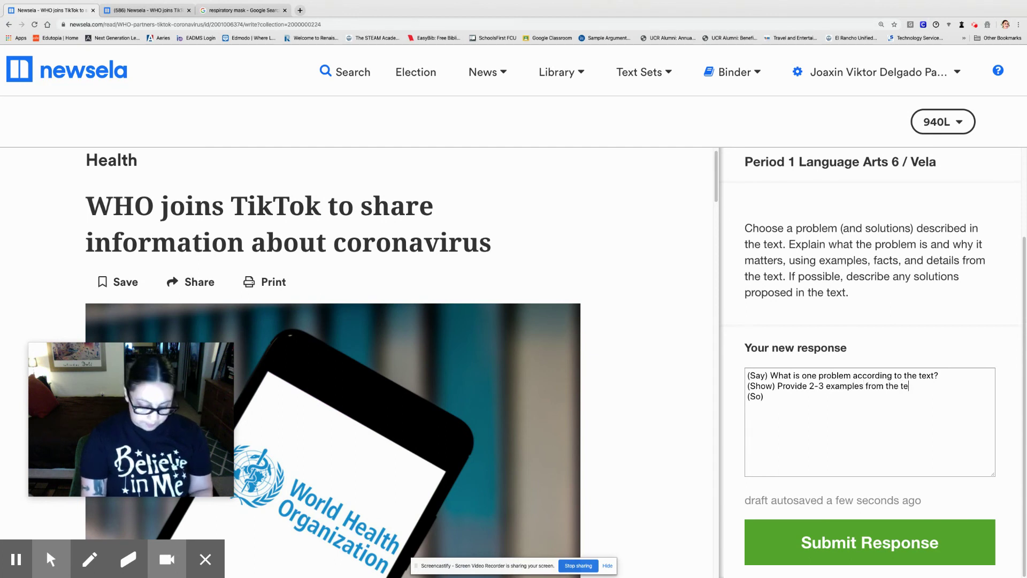
text(xt to explain the )
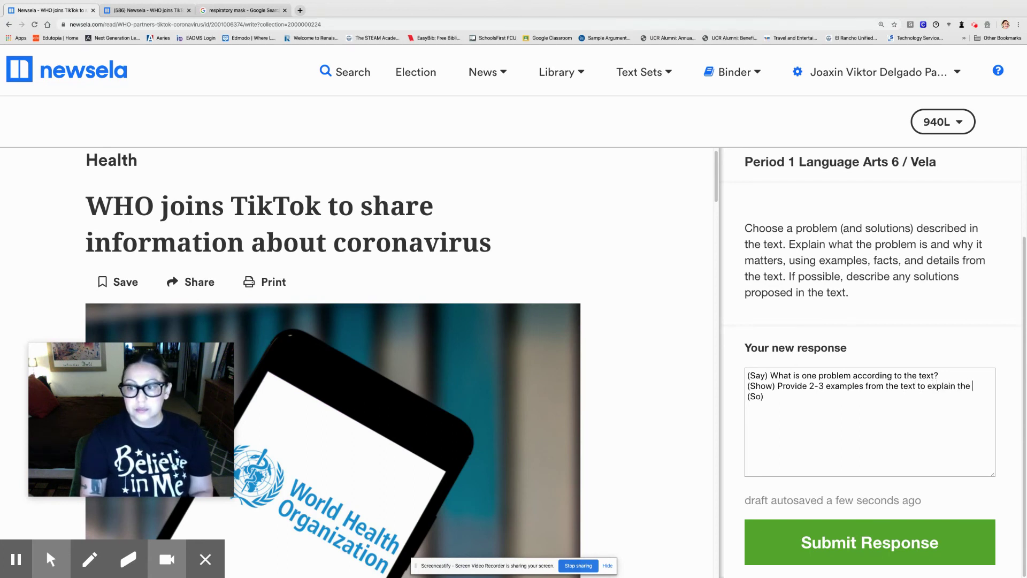
text(problem.)
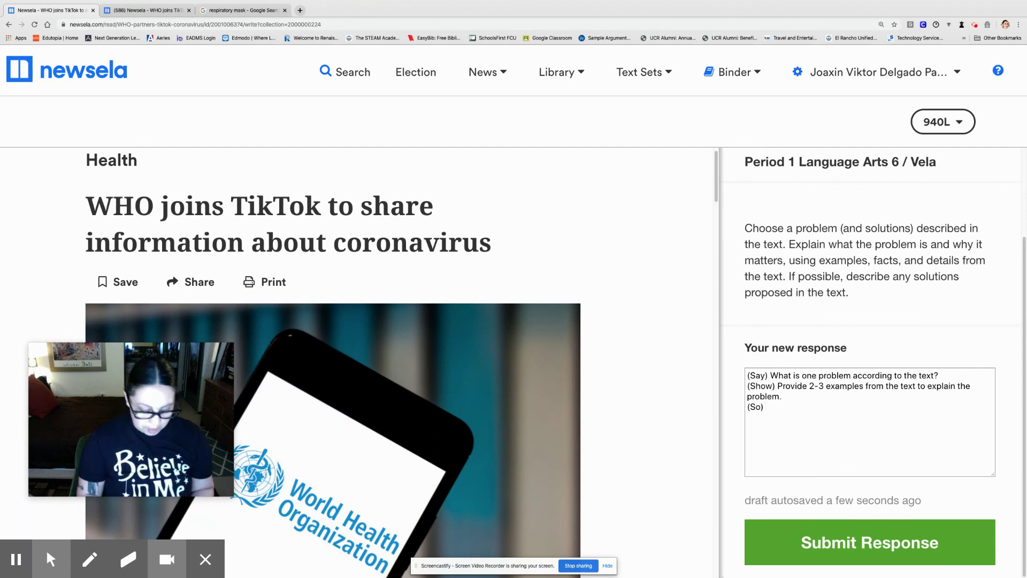
Add the instruction "Provide 2 solutions to the problem." after the "(So)" label.
text(Pro)
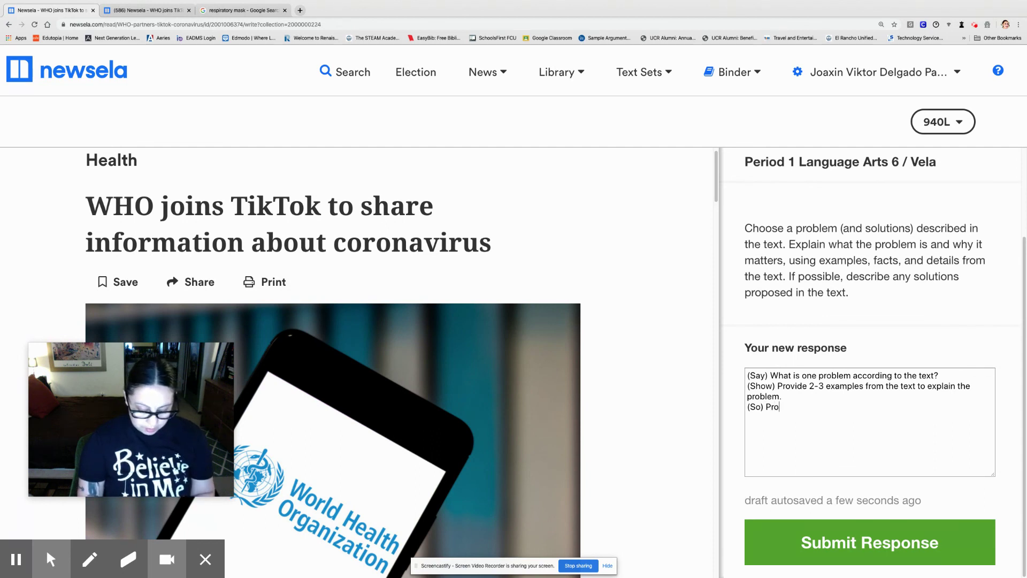
text(vide )
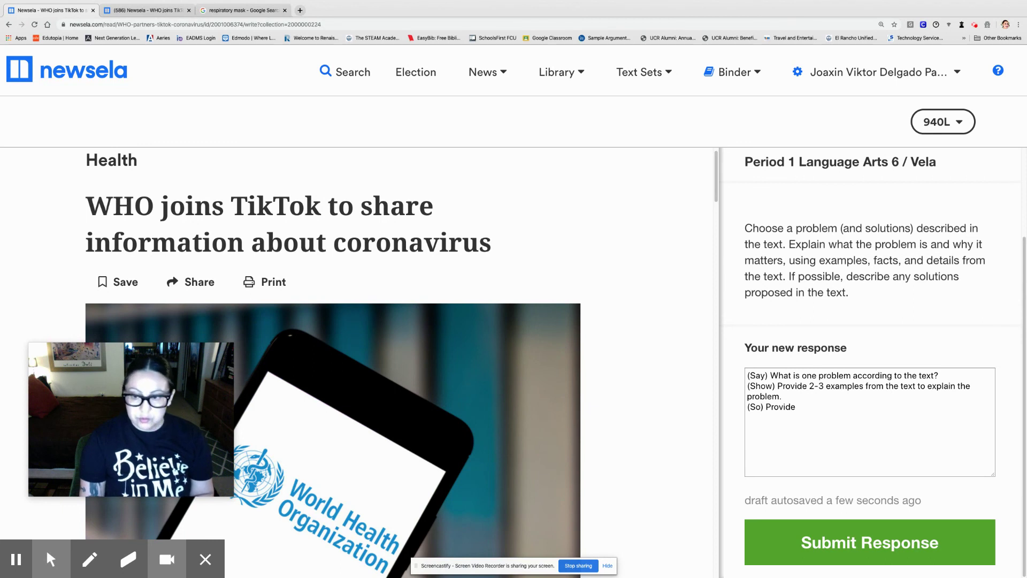
text(t2 soluto)
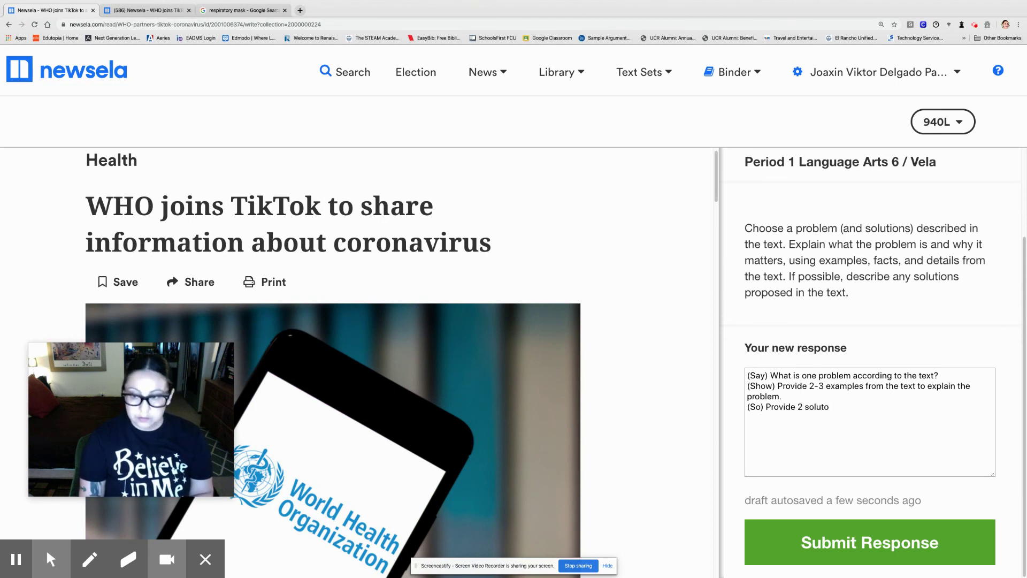
key(BackSpace)
text(ions to the )
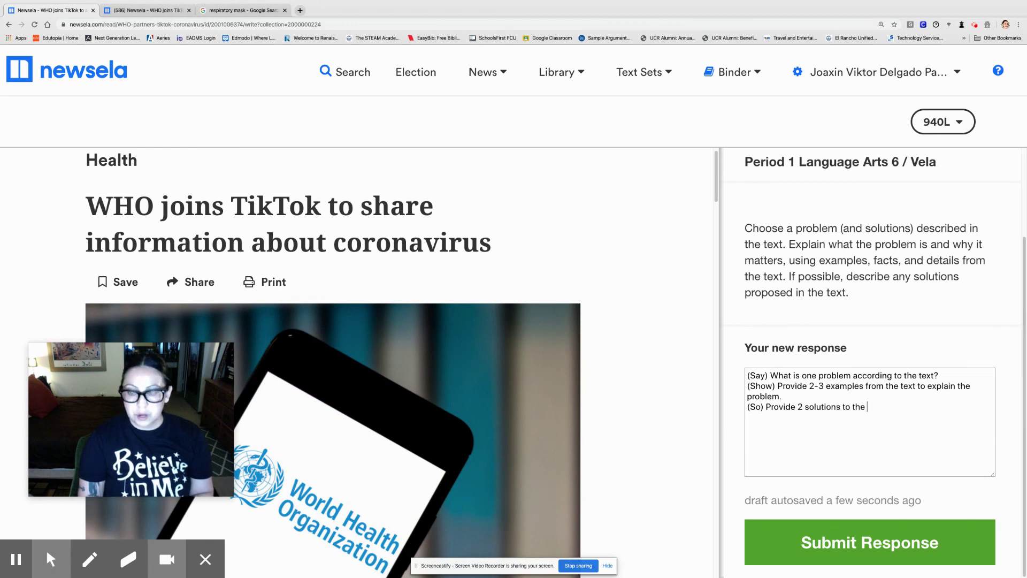
text(problem)
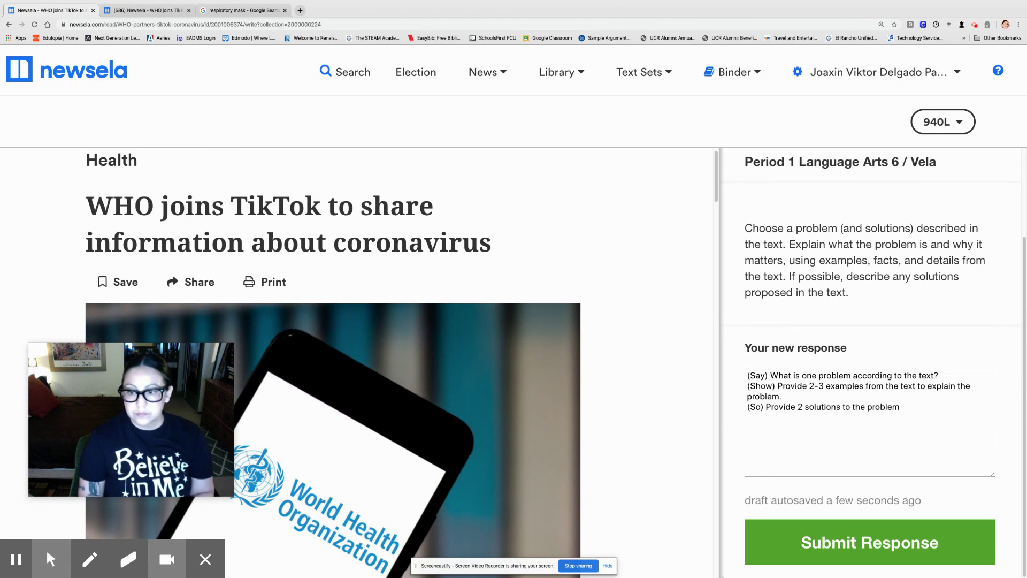
text(.)
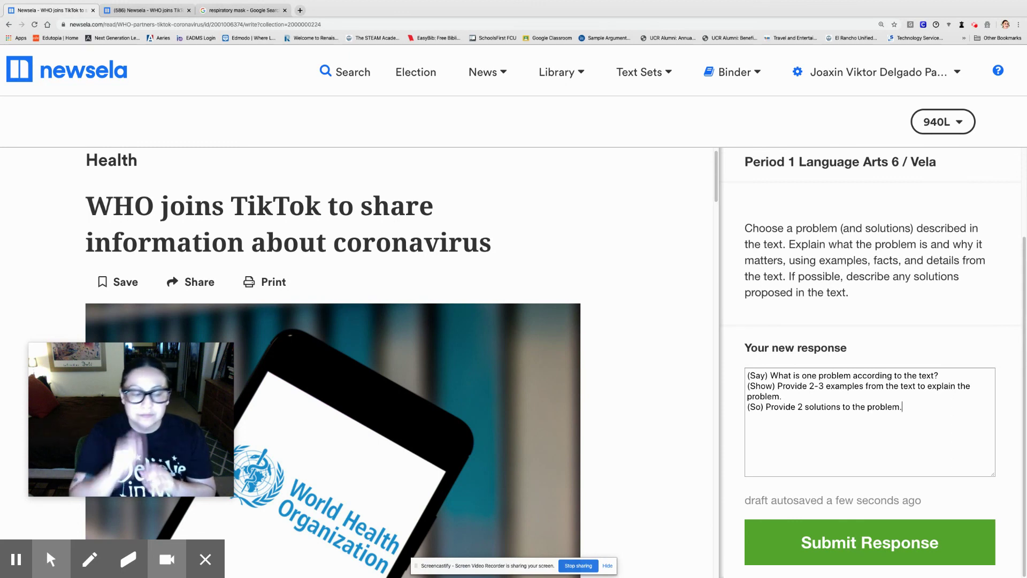
mouse_move(215, 478)
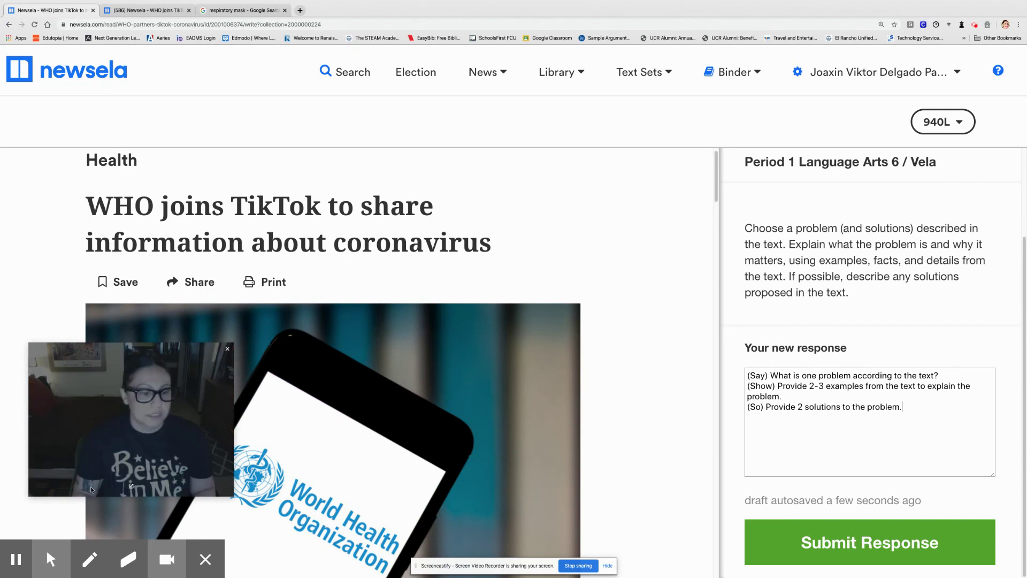